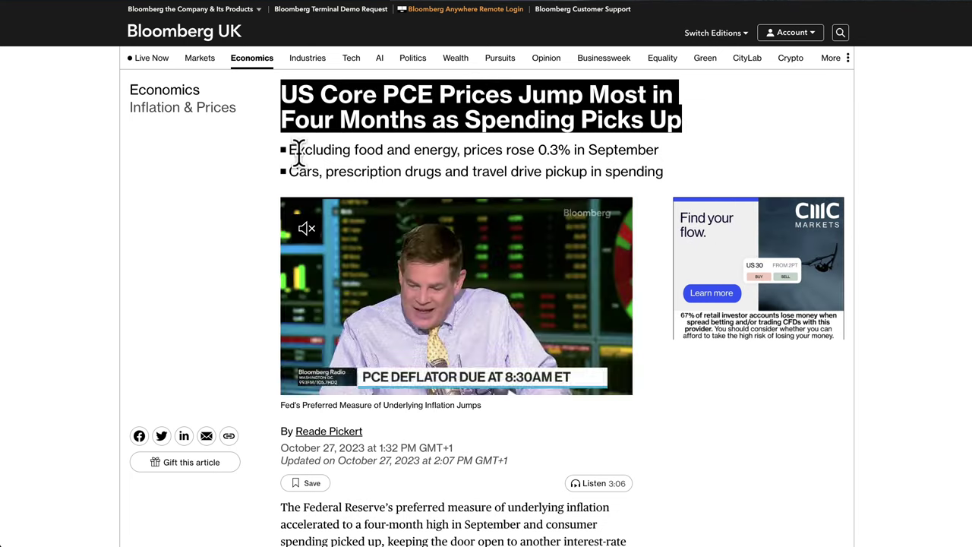
Highlight the two summary bullets of the US core PCE article and read its opening paragraphs down to the inflation chart
left_click_drag(295, 149, 659, 149)
left_click_drag(448, 176, 651, 177)
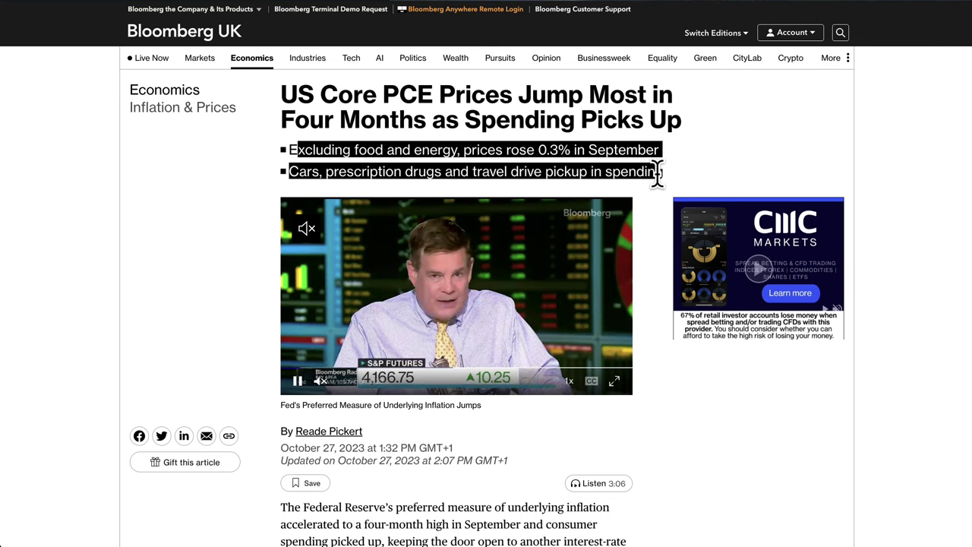
scroll(659, 319, "down", 4)
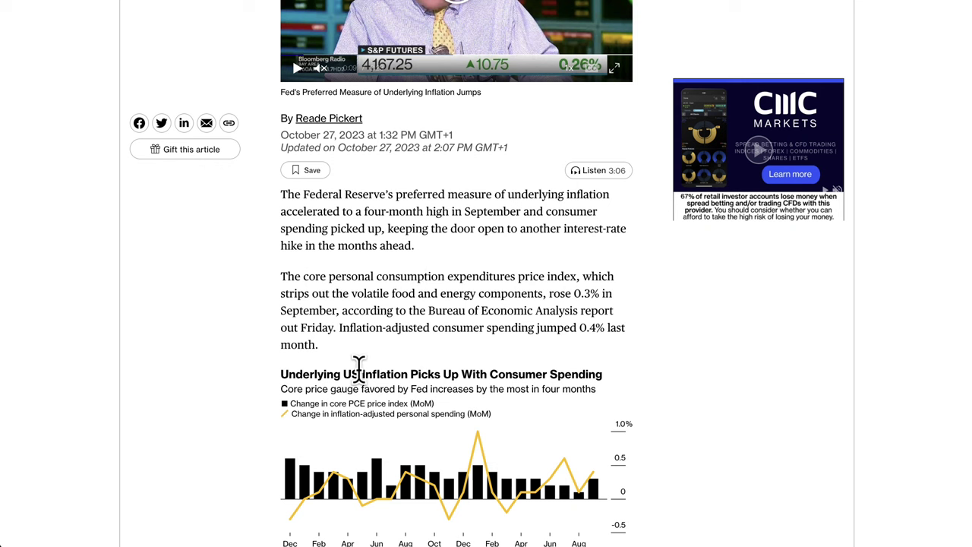
scroll(426, 372, "down", 2)
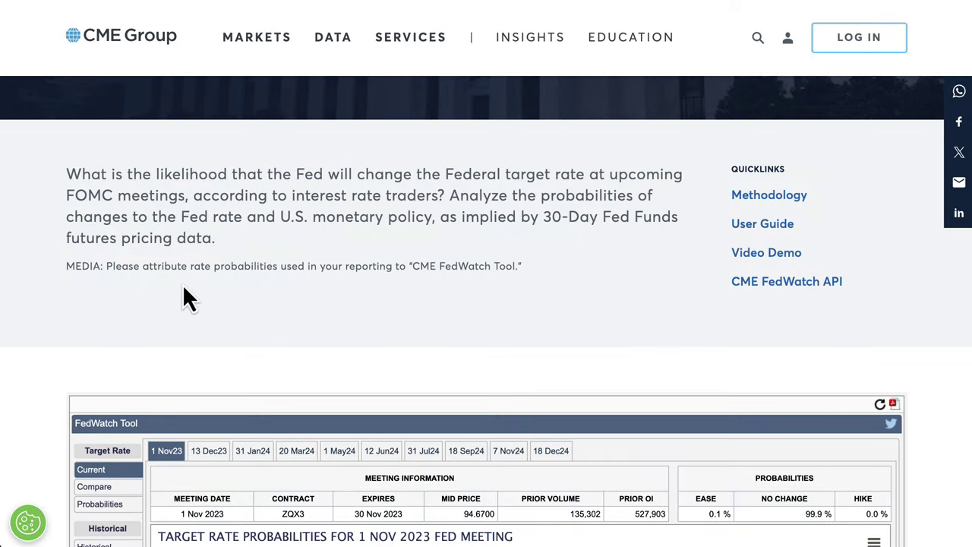
Examine the CME FedWatch Tool's target rate probabilities for the 1 Nov 2023 Fed meeting
scroll(184, 297, "down", 3)
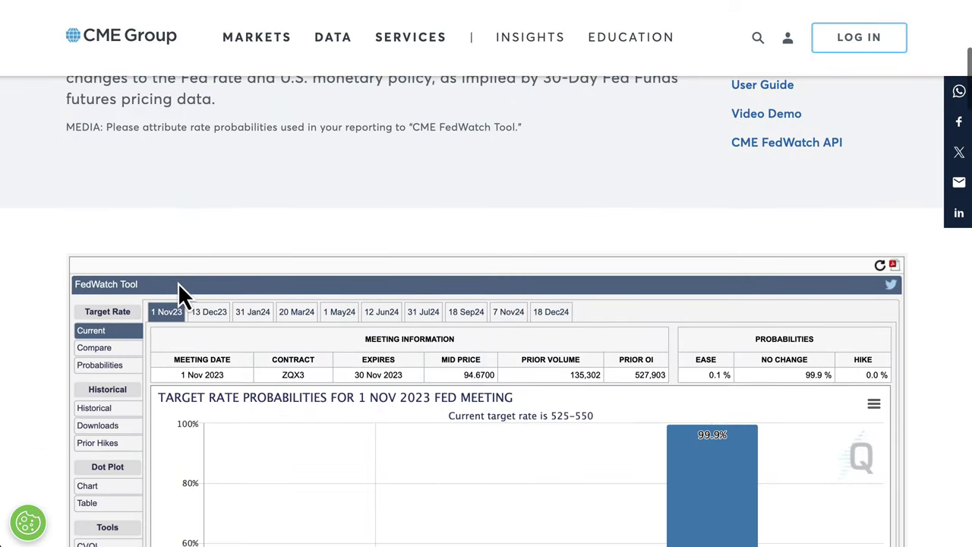
scroll(63, 278, "down", 1)
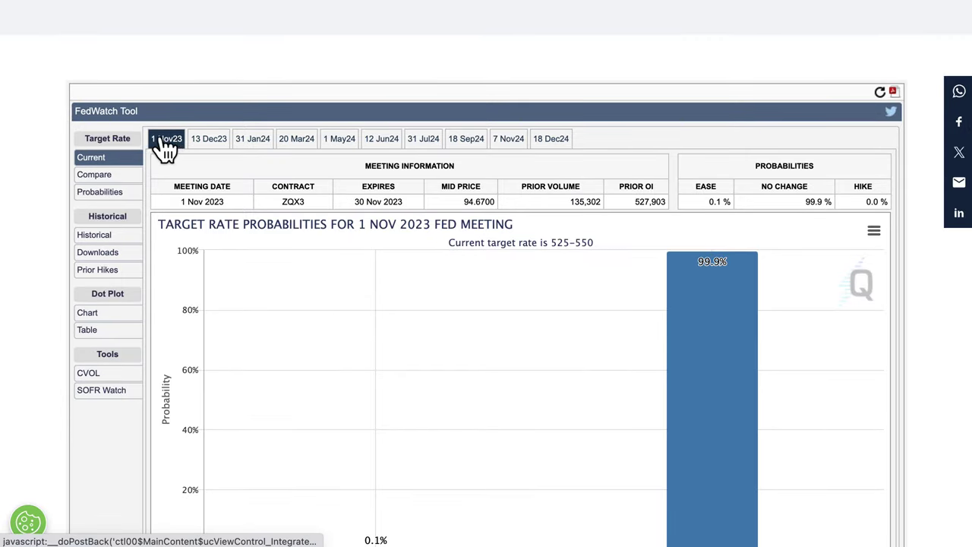
scroll(47, 152, "up", 6)
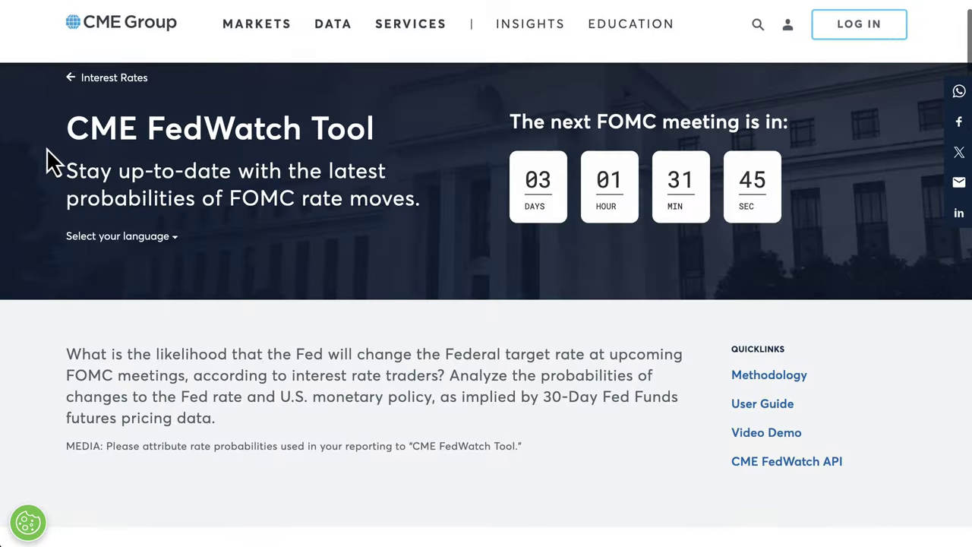
scroll(48, 161, "down", 3)
scroll(47, 158, "down", 2)
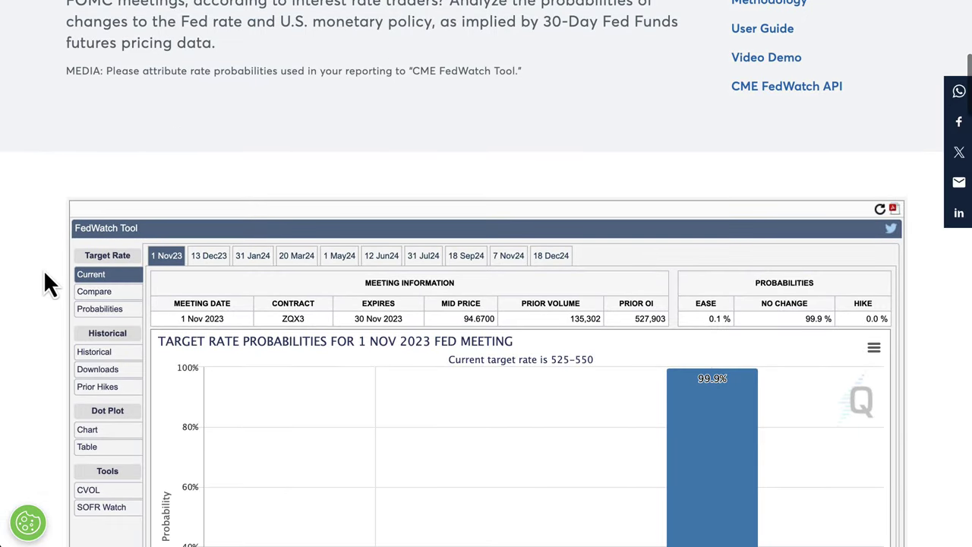
scroll(53, 347, "down", 2)
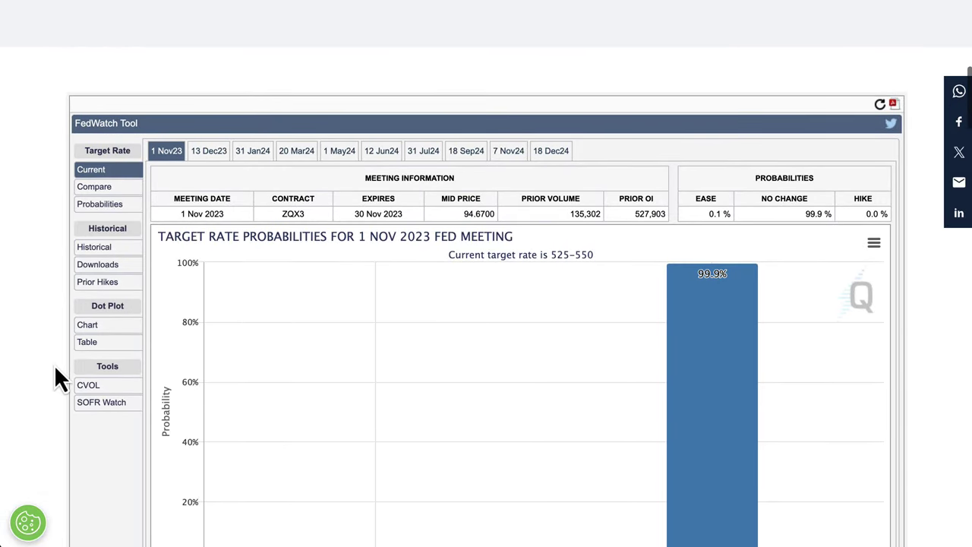
scroll(37, 187, "down", 2)
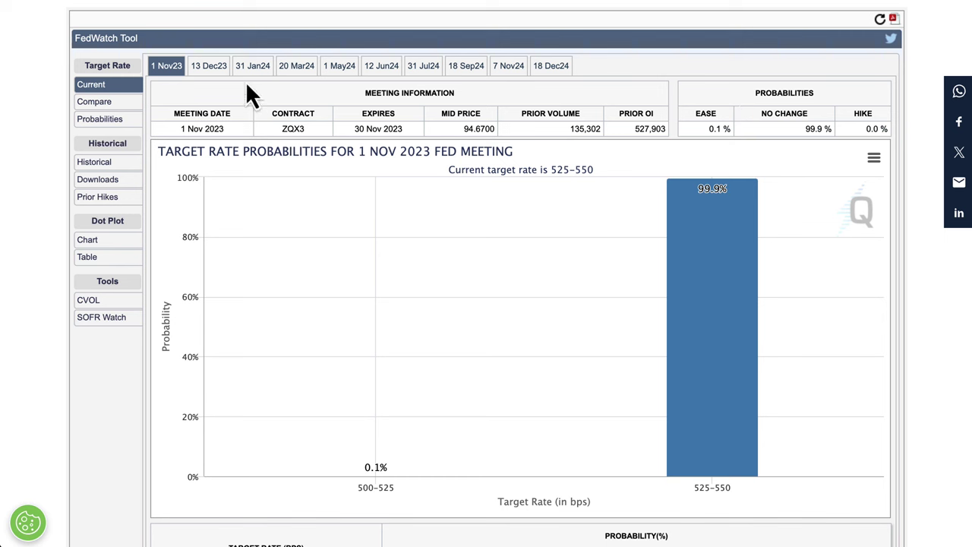
Show the target rate probabilities for the 13 Dec 2023 Fed meeting and review the table comparing them over time
left_click(210, 67)
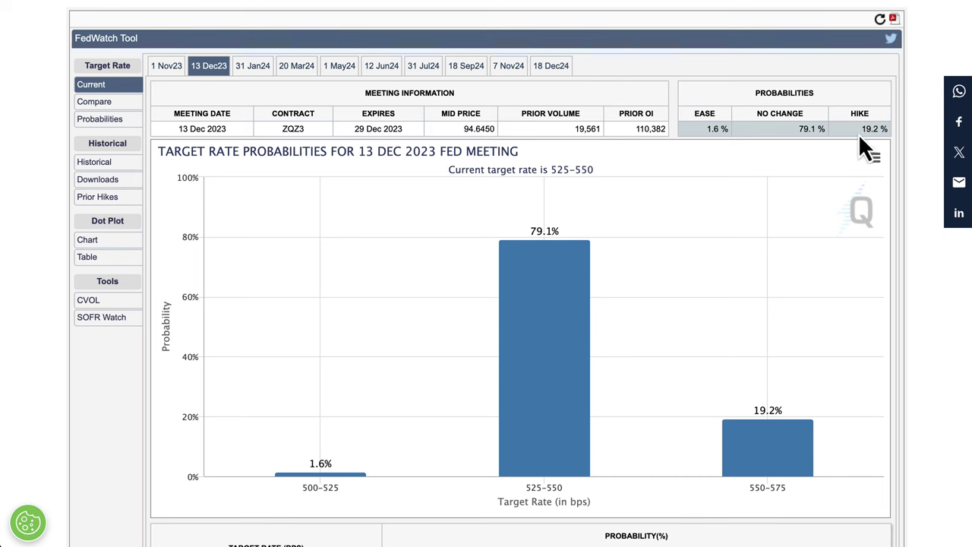
scroll(924, 281, "down", 5)
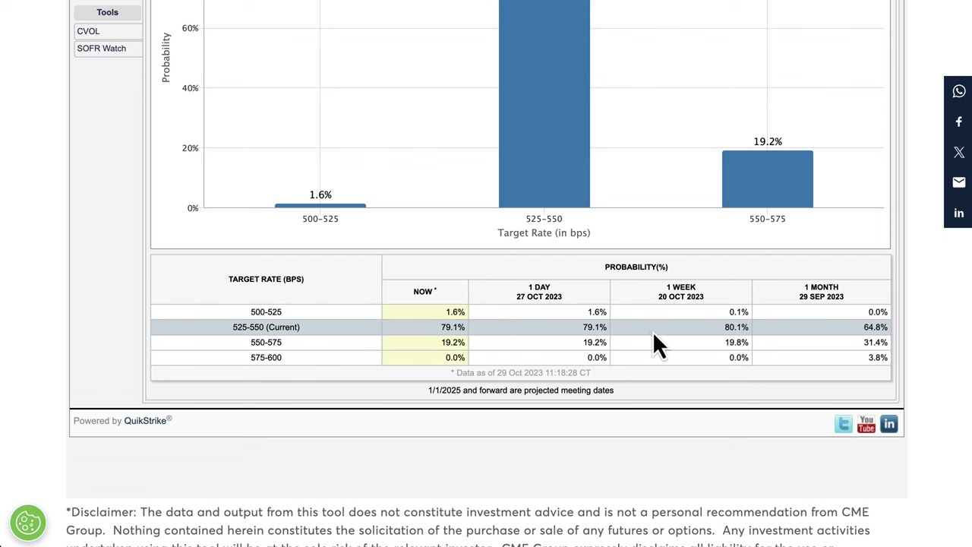
scroll(732, 259, "up", 4)
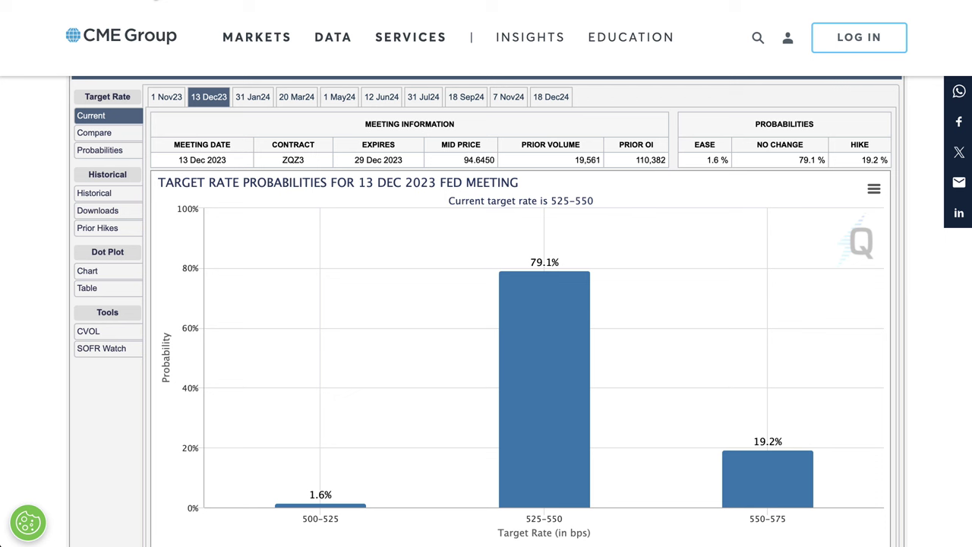
Switch to the US Dollar Index chart in TradingView and examine recent price action on the weekly timeframe
left_click(174, 0)
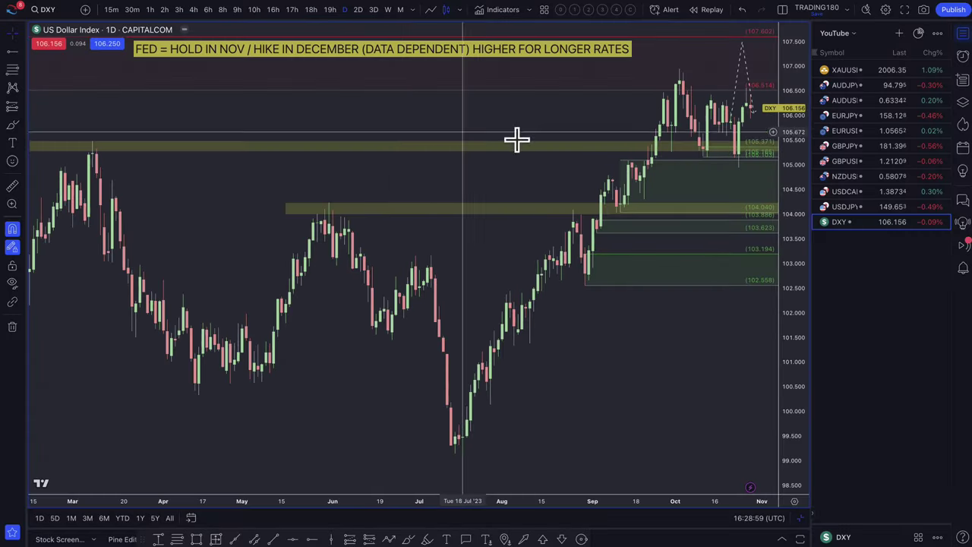
scroll(547, 152, "up", 3)
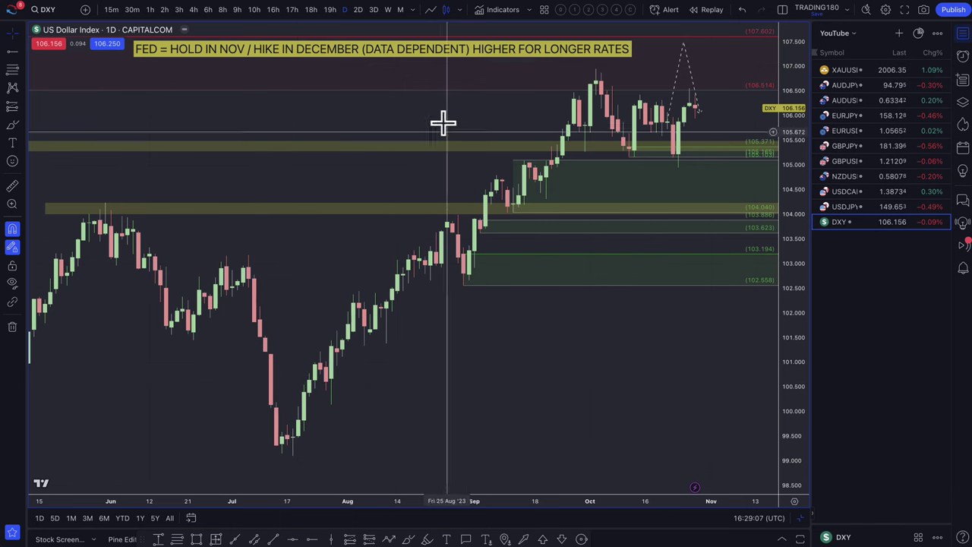
left_click(387, 9)
scroll(495, 129, "up", 5)
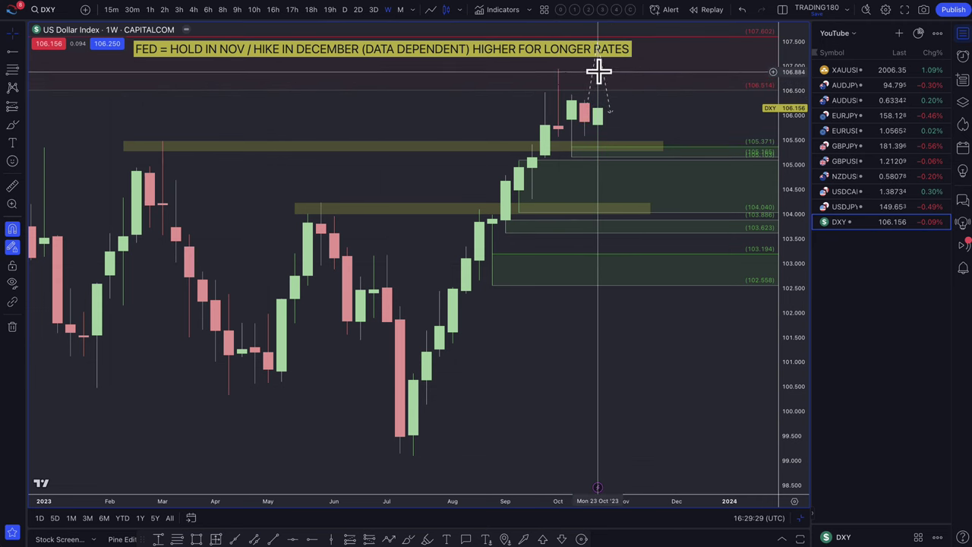
On the daily DXY chart, reshape the dashed projection to dip from the latest candle to about 104.6 and rebound to about 106.2
left_click(344, 10)
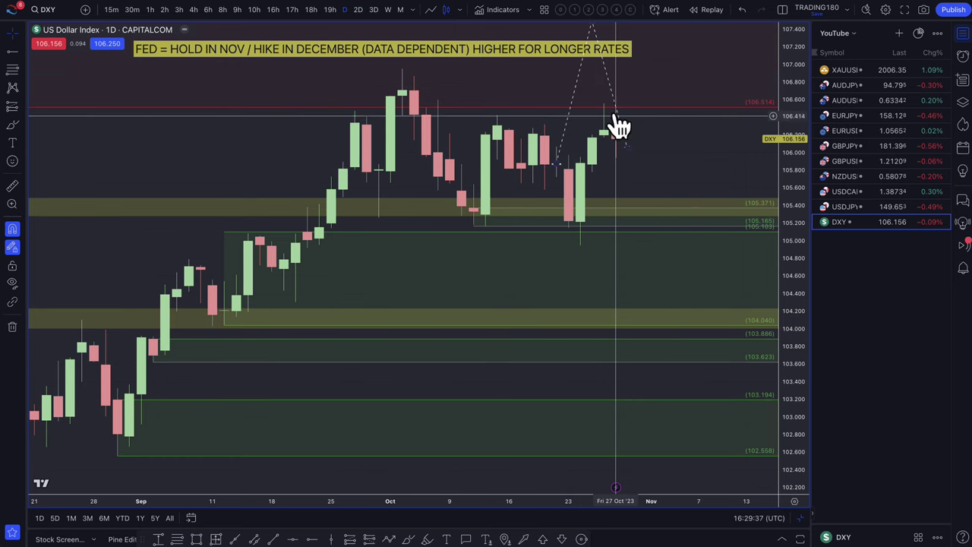
scroll(630, 139, "down", 3)
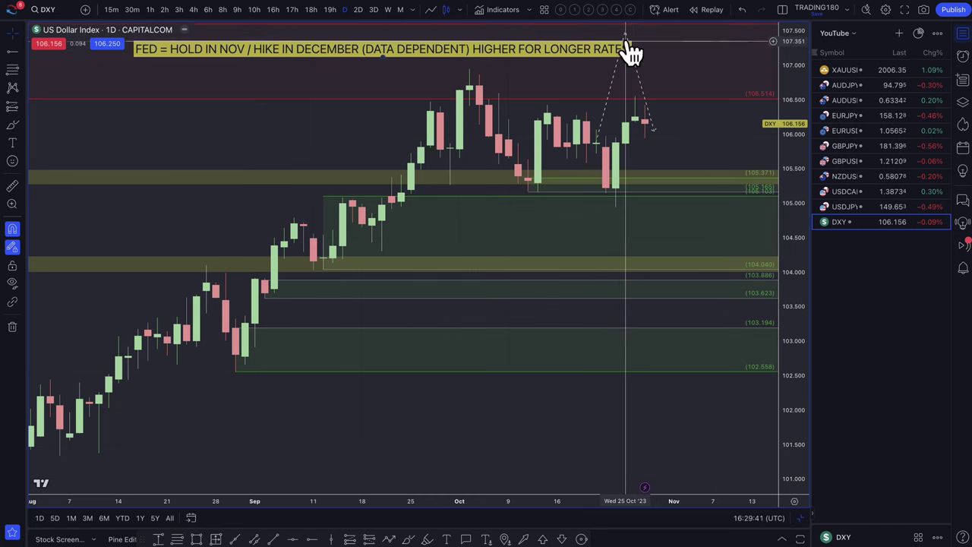
left_click_drag(625, 38, 654, 225)
left_click_drag(655, 133, 721, 121)
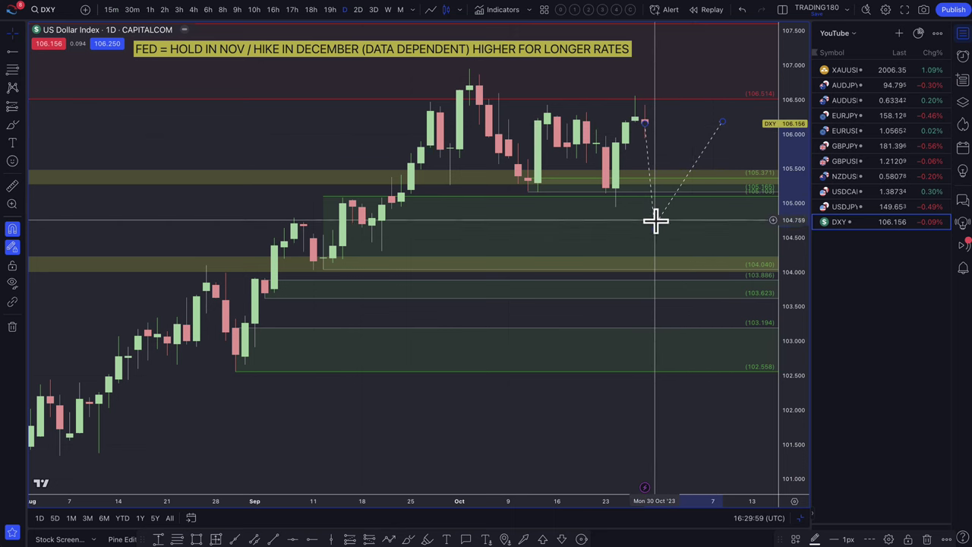
mouse_move(656, 229)
left_mouse_down()
mouse_move(657, 157)
mouse_move(665, 192)
mouse_move(660, 67)
mouse_move(669, 215)
left_mouse_up()
left_click_drag(670, 251, 663, 230)
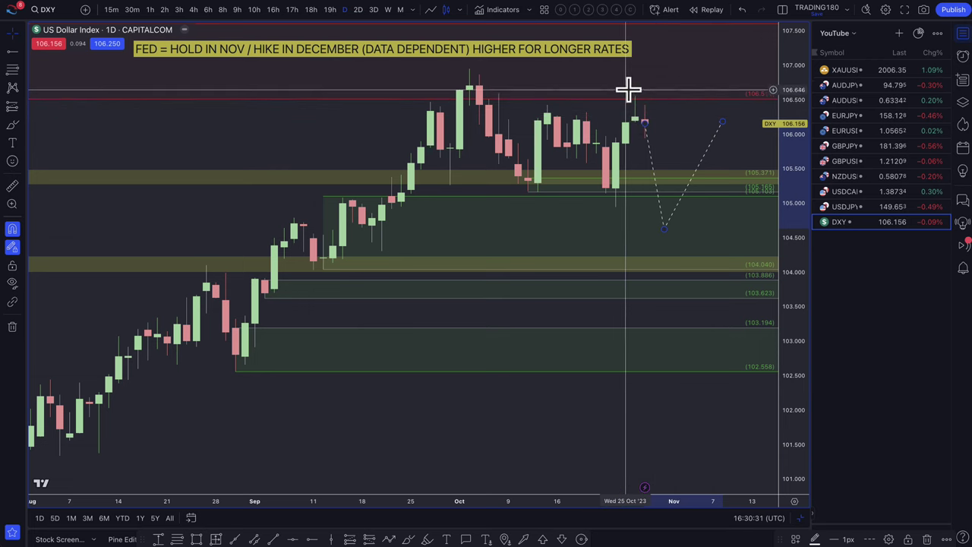
Review the wider DXY price history and open the USDJPY daily chart from the watchlist
scroll(627, 130, "down", 3)
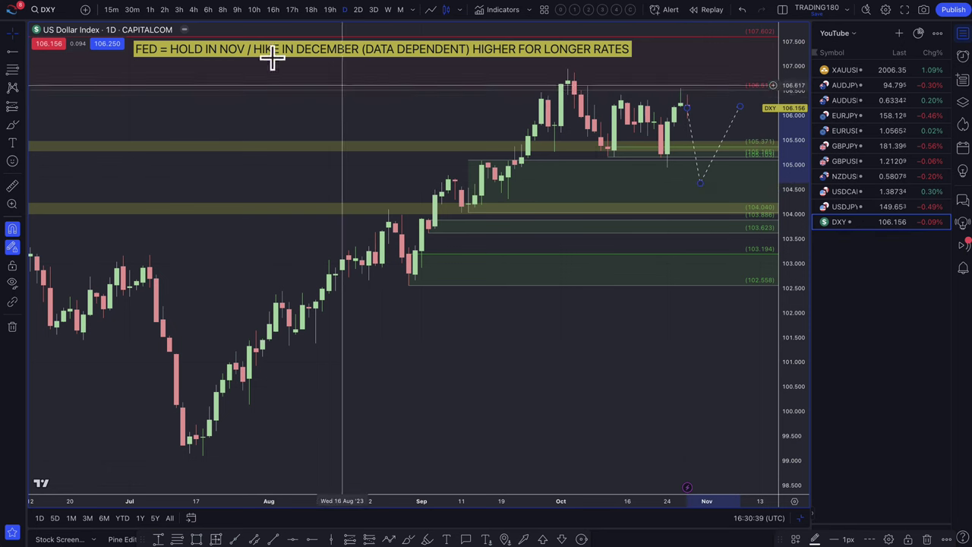
left_click(843, 207)
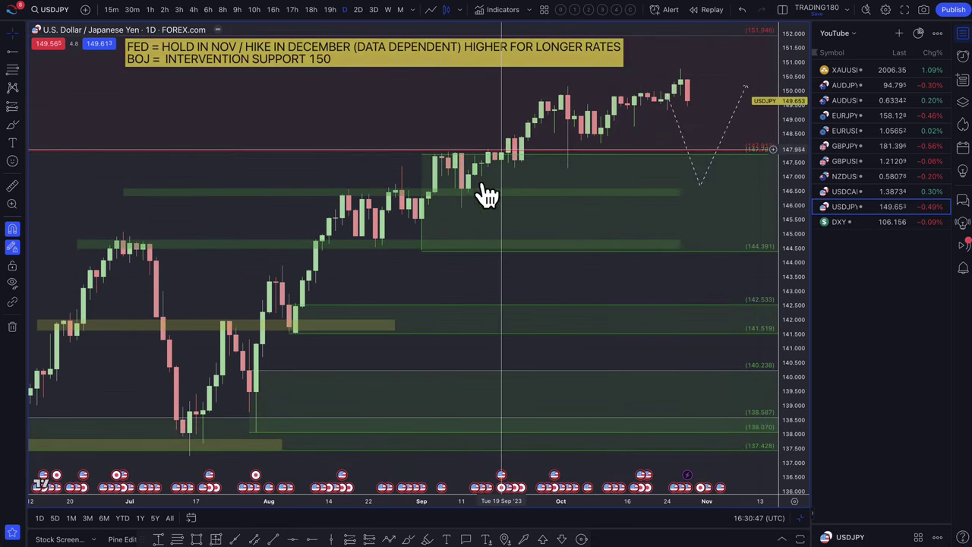
scroll(468, 142, "right", 1)
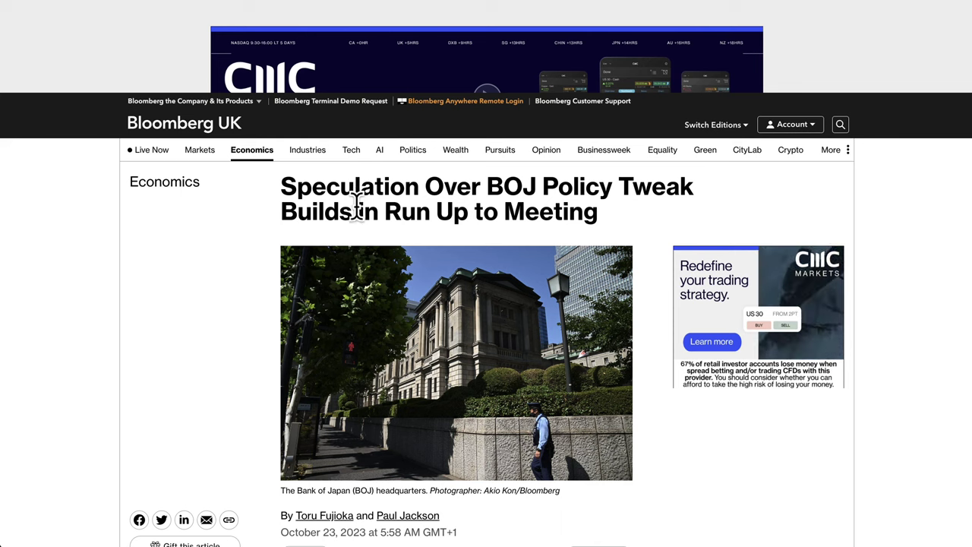
In the Bloomberg article on BOJ policy speculation, highlight part of the headline and the start of the first paragraph
left_click_drag(357, 207, 568, 208)
scroll(578, 273, "down", 3)
scroll(358, 395, "down", 2)
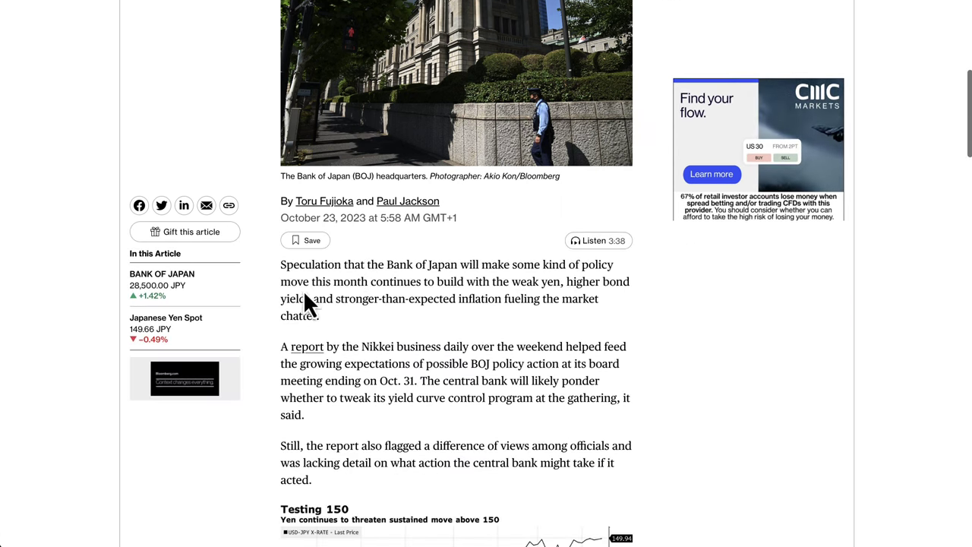
left_click_drag(282, 264, 443, 266)
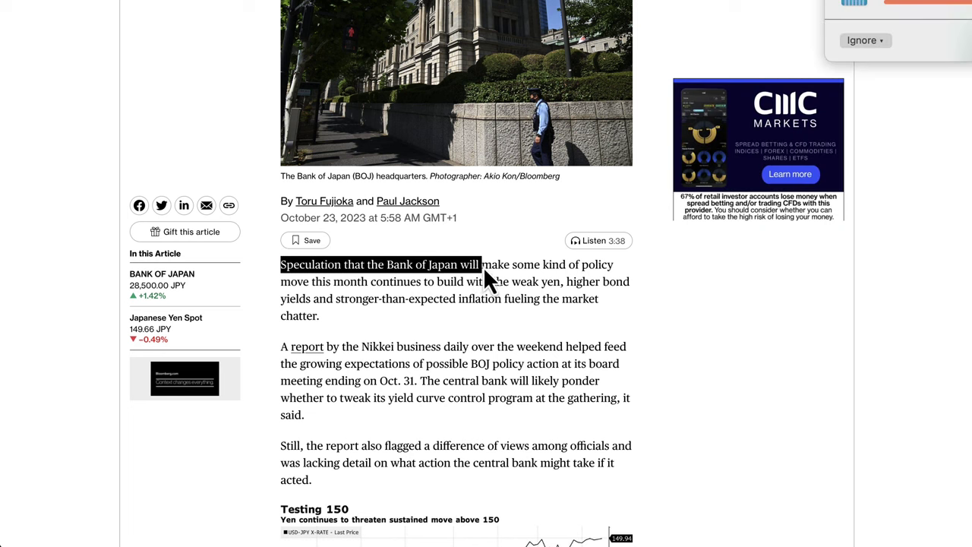
Ignore the pop-up notification for 3 days
left_click(874, 40)
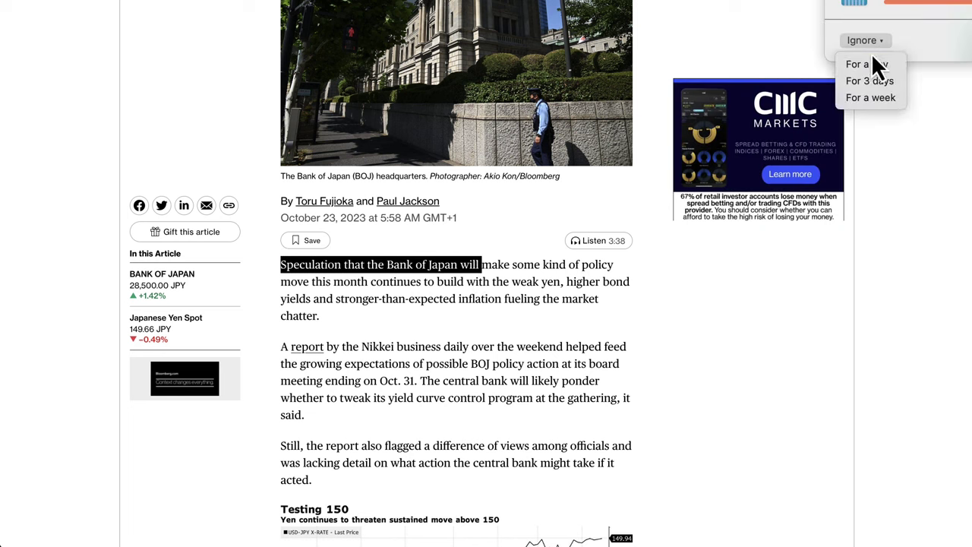
left_click(874, 79)
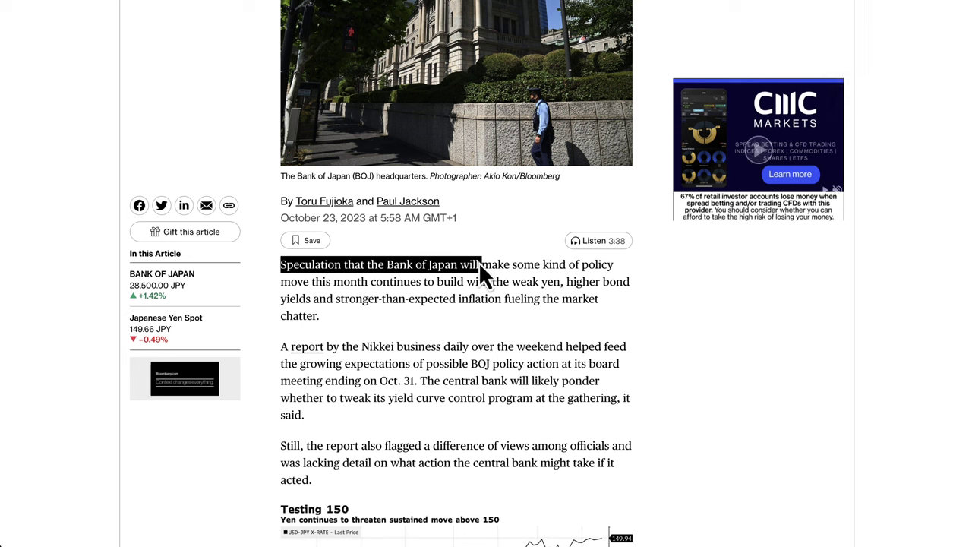
Highlight the rest of the article's first paragraph, from "this month continues to build" to "market chatter"
left_click(527, 262)
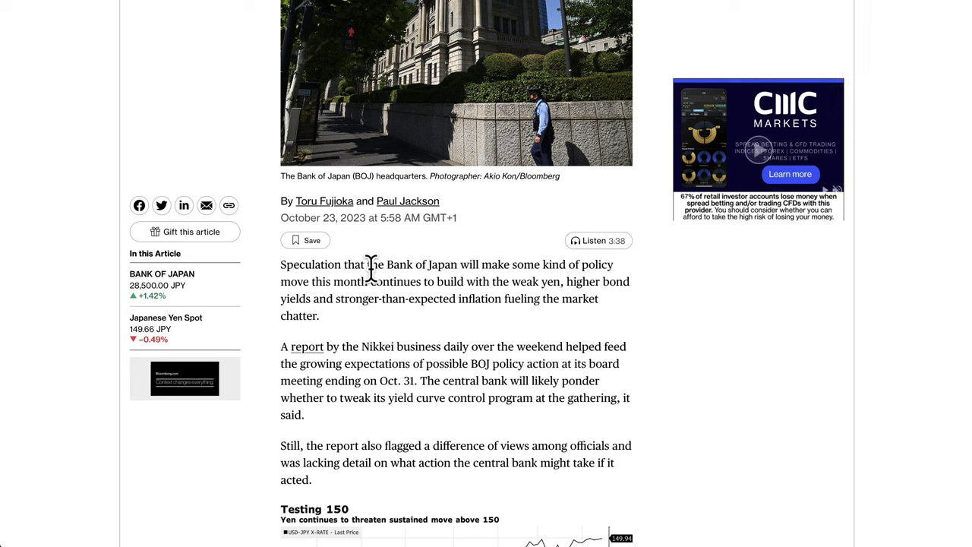
left_click_drag(310, 278, 422, 282)
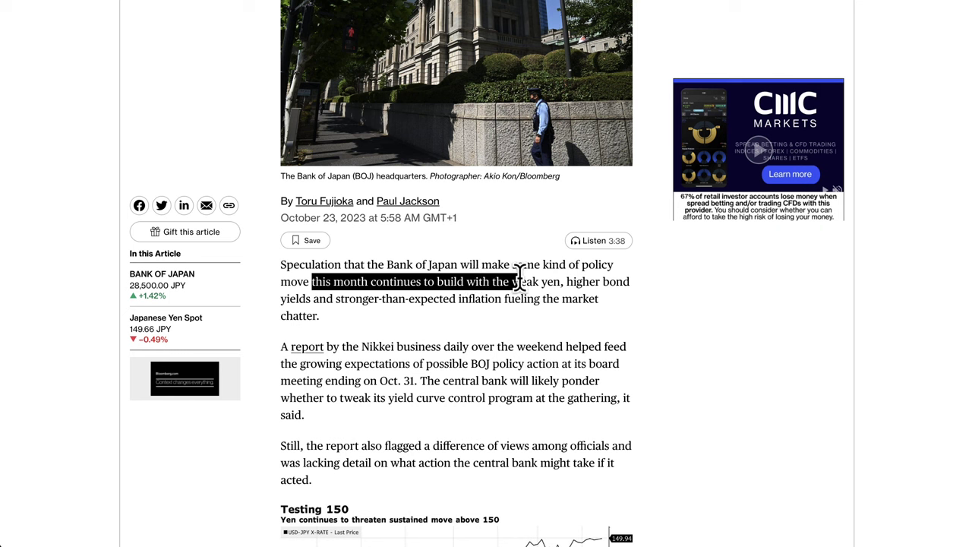
left_click_drag(609, 281, 456, 329)
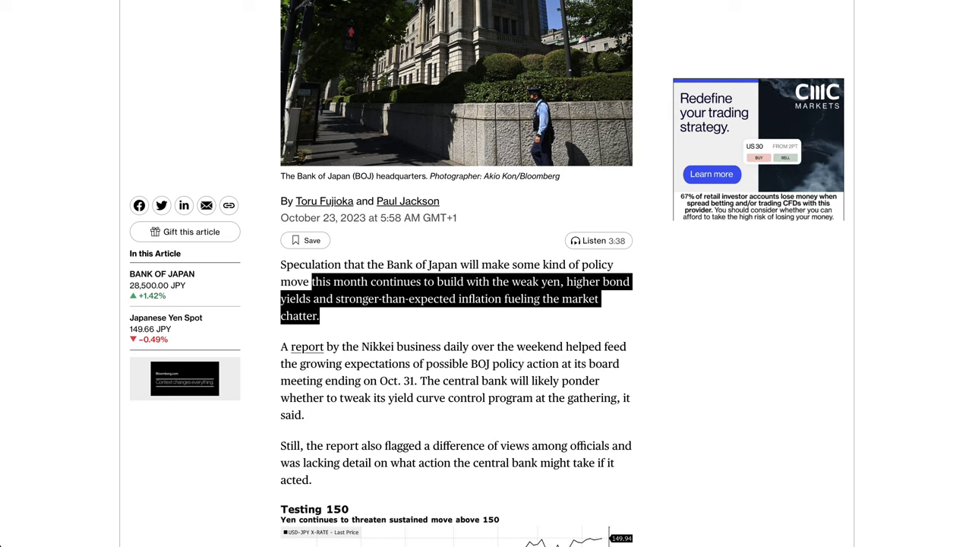
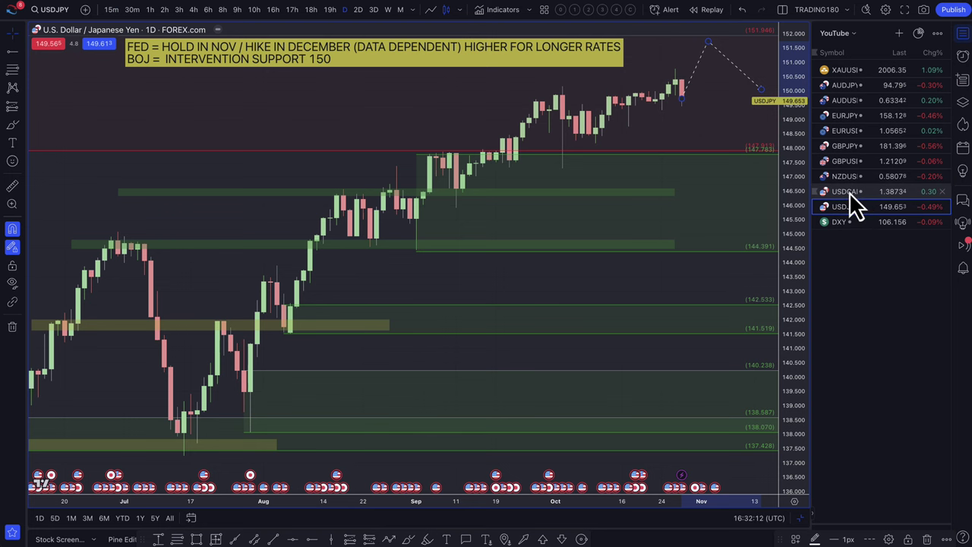
Draw two thin rectangle zones on the USDJPY daily chart, one at about 148.34–148.54 and one near 147.3, from late August to mid-November
scroll(643, 160, "up", 2)
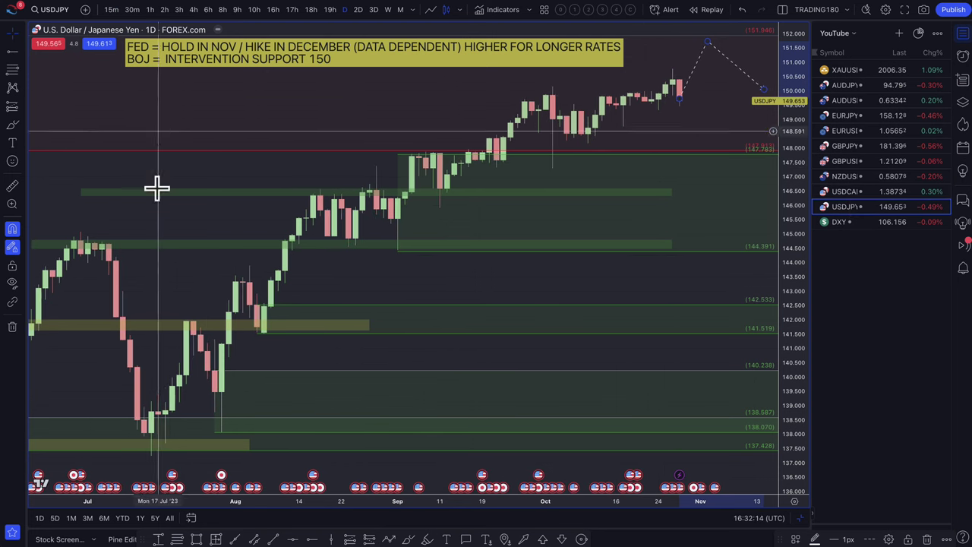
left_click(196, 539)
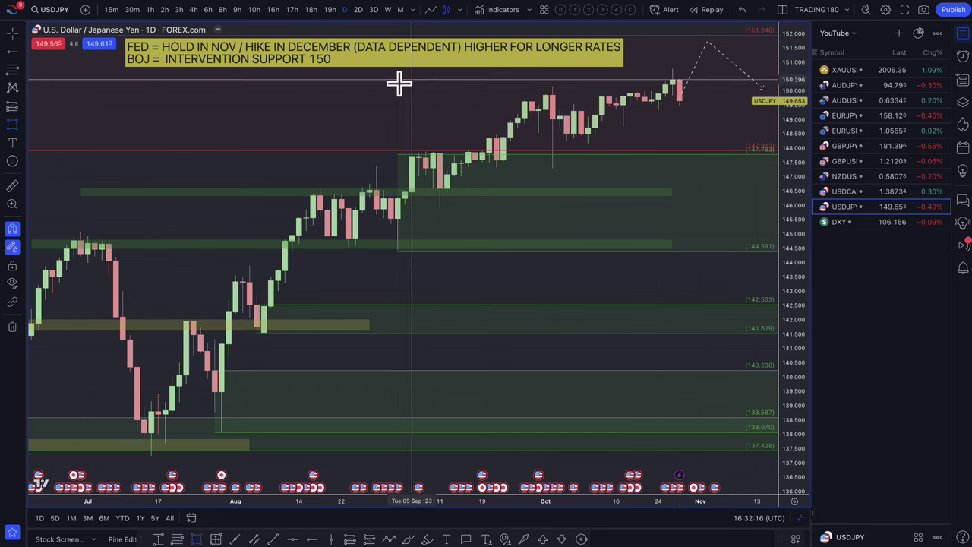
left_click_drag(373, 132, 747, 137)
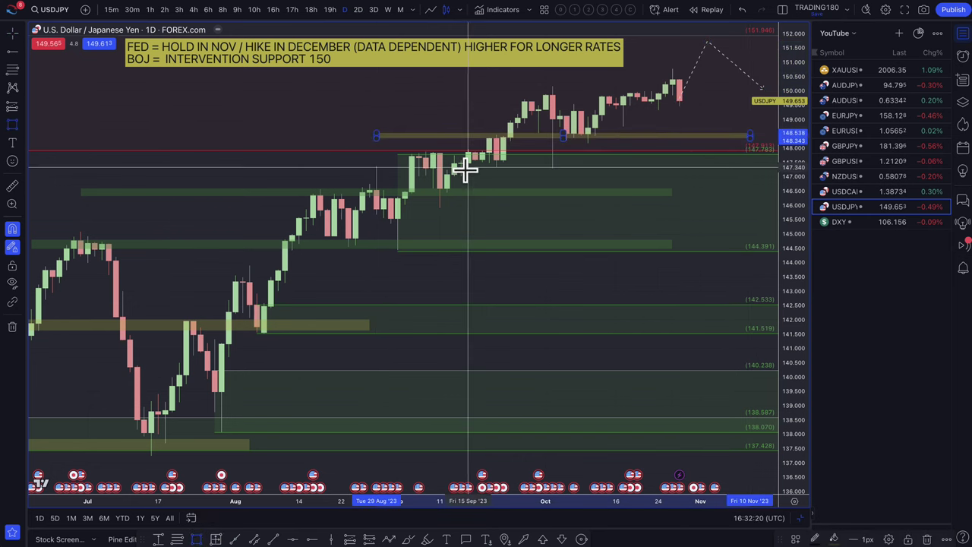
left_click_drag(346, 165, 753, 169)
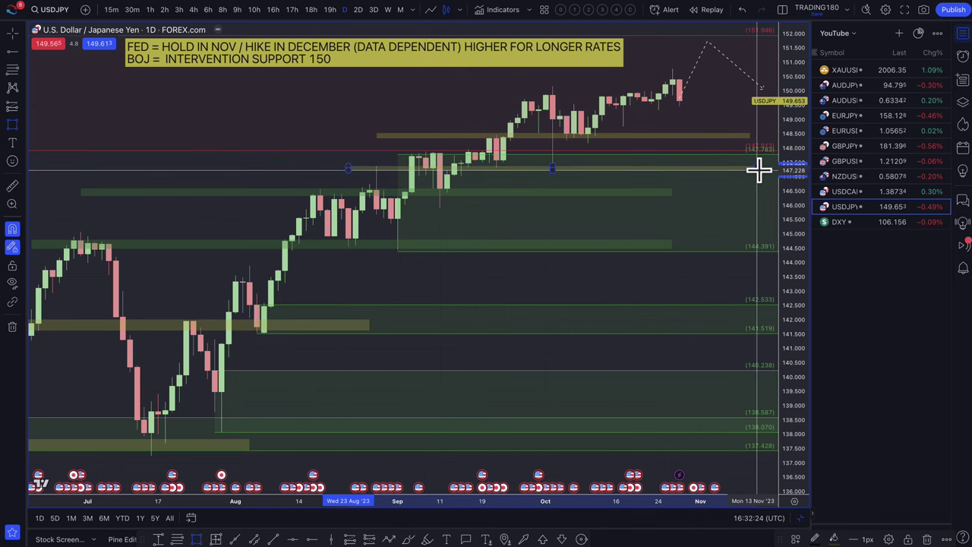
scroll(414, 143, "down", 5)
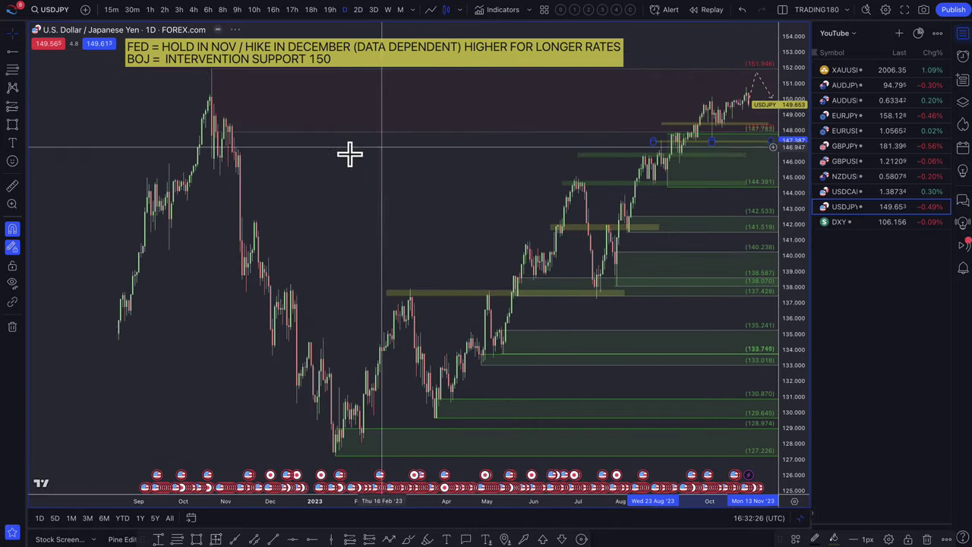
Raise the lower edge of the red supply zone topped at 151.946 to 148.827 on the USDJPY daily chart
left_click(235, 137)
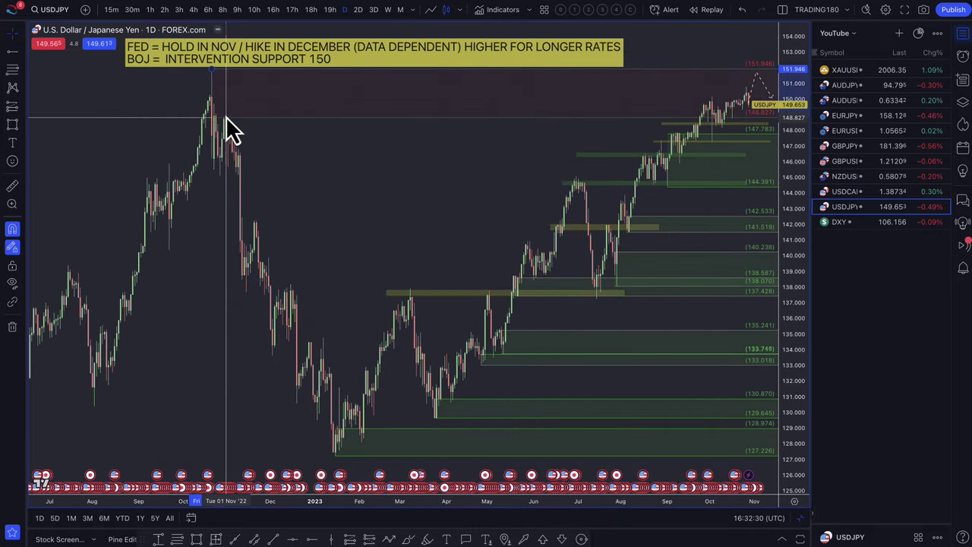
Draw a zone from 149.305 down to the early-October low at 147.294 and apply the 2. DEMAND template to it
scroll(391, 139, "up", 6)
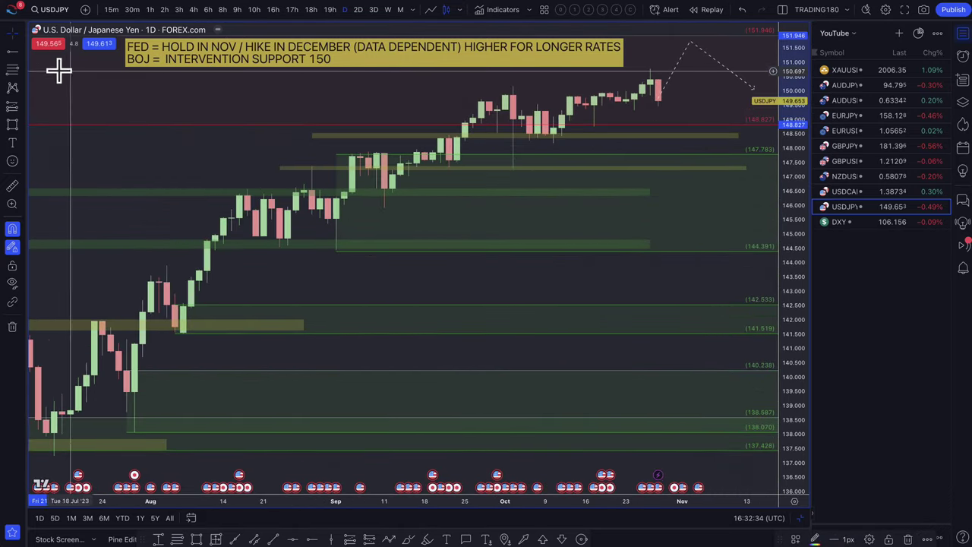
left_click(11, 69)
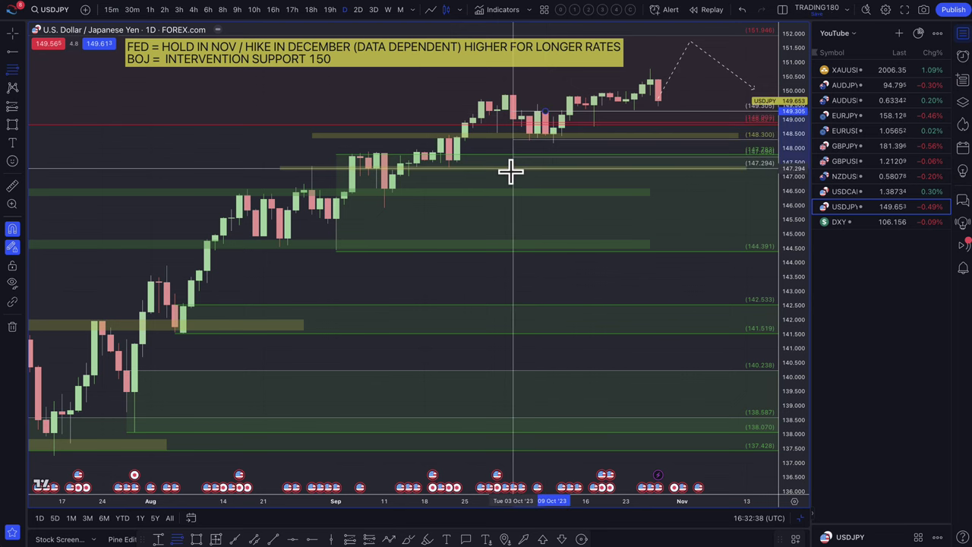
left_click(513, 168)
left_click(792, 538)
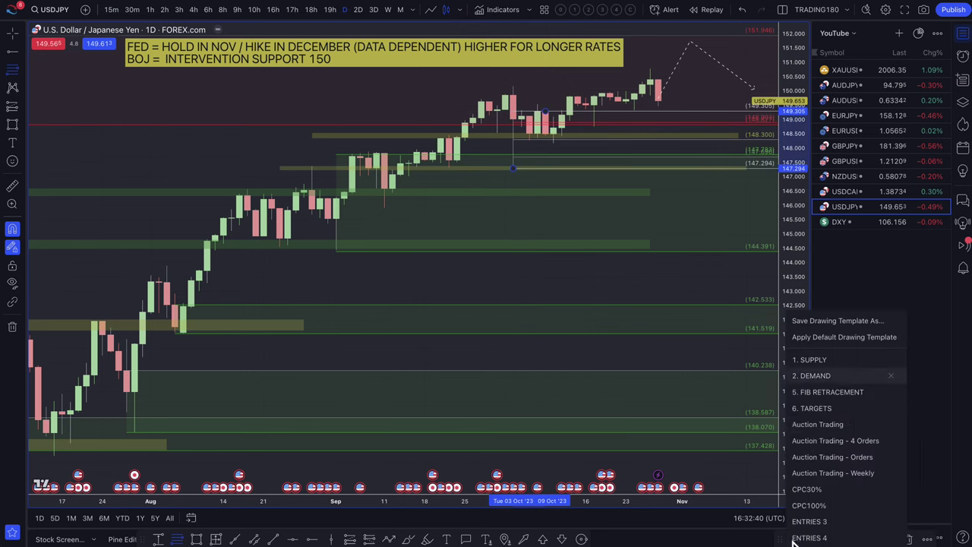
left_click(819, 377)
Reshape the dashed USDJPY path so it dips to about 148.4 at the upper yellow zone before rising to about 150
scroll(613, 325, "up", 3)
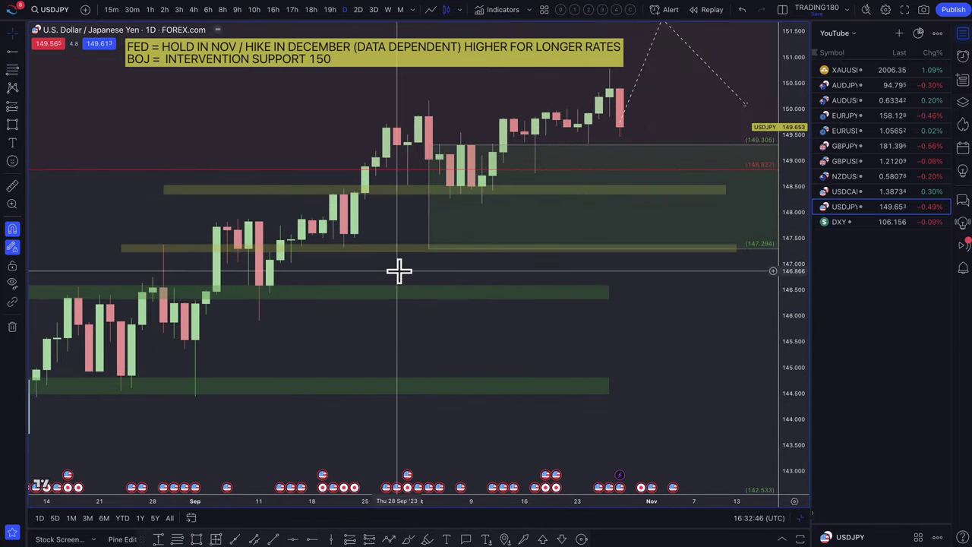
scroll(456, 270, "up", 1)
scroll(456, 243, "up", 1)
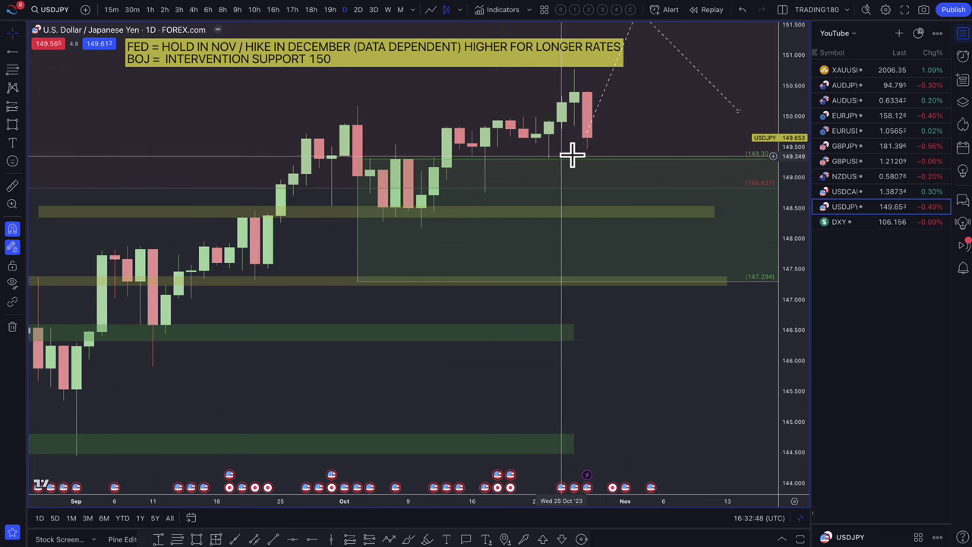
scroll(653, 81, "down", 3)
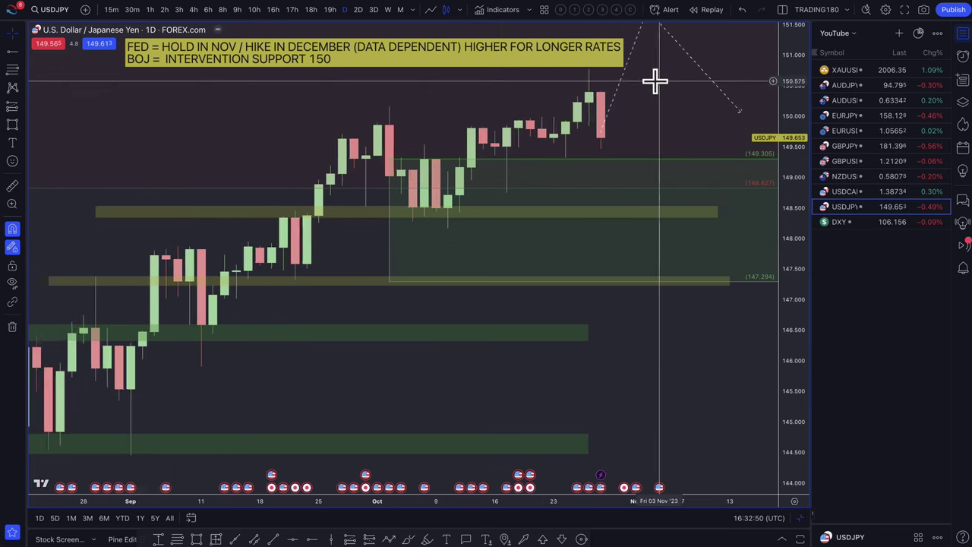
left_click_drag(692, 44, 681, 137)
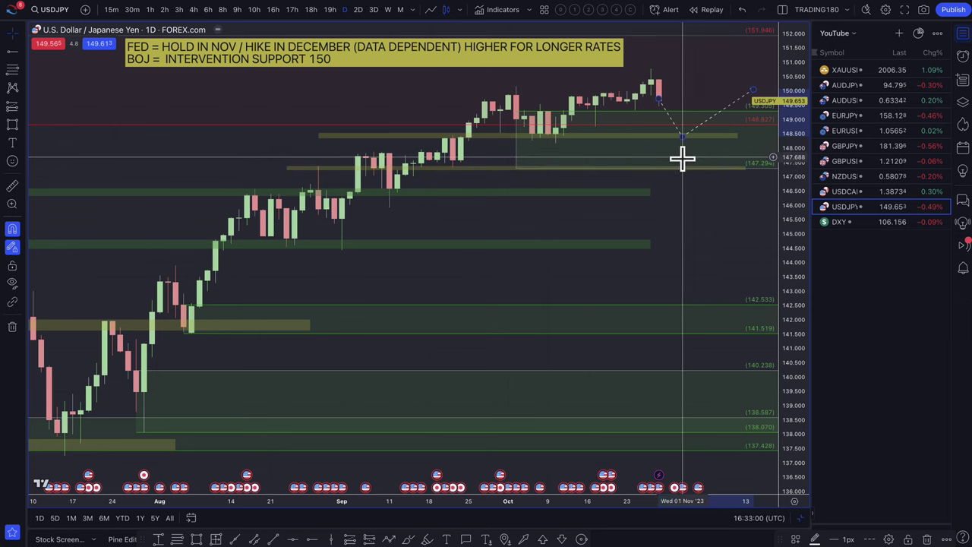
scroll(616, 158, "down", 5)
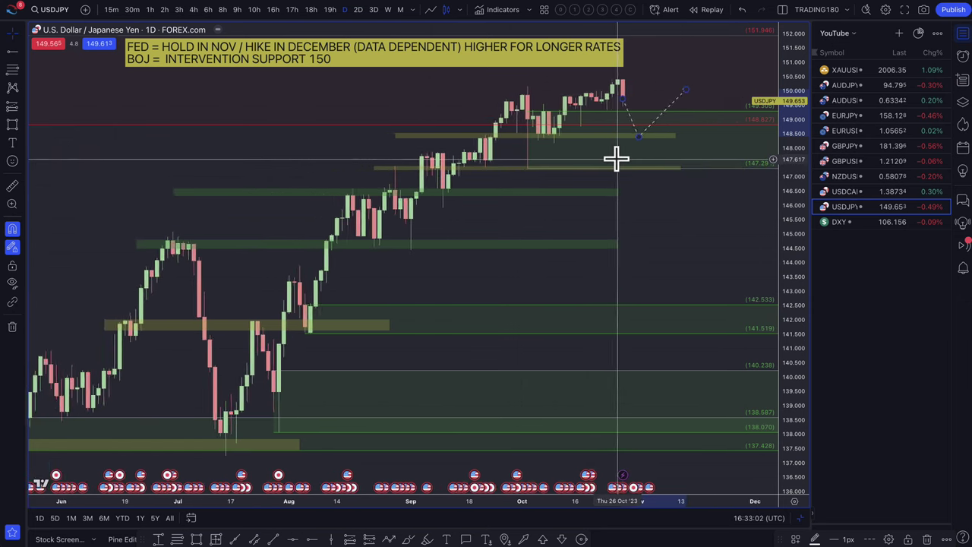
scroll(616, 158, "up", 3)
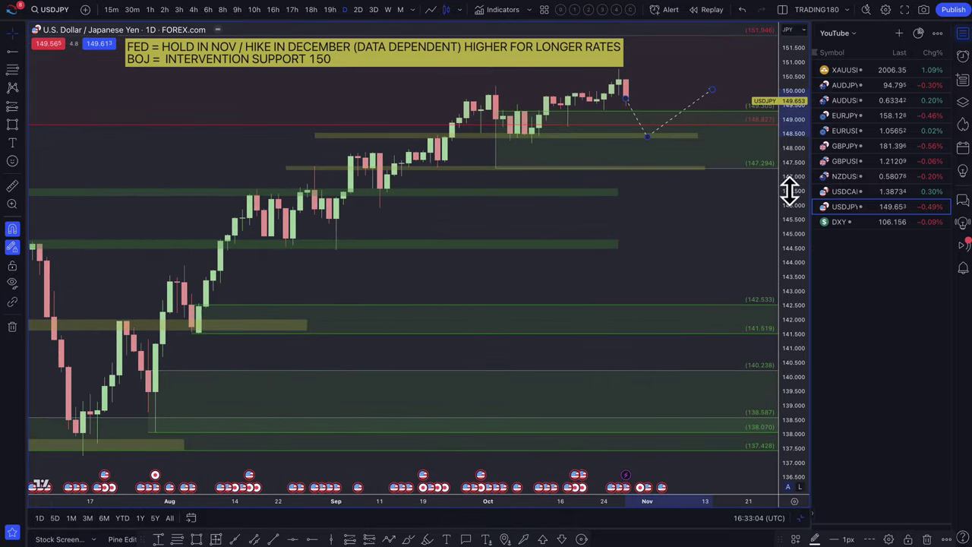
Open the USDCAD daily chart and adjust the dashed projected path so its low sits at about 1.3656
left_click(854, 192)
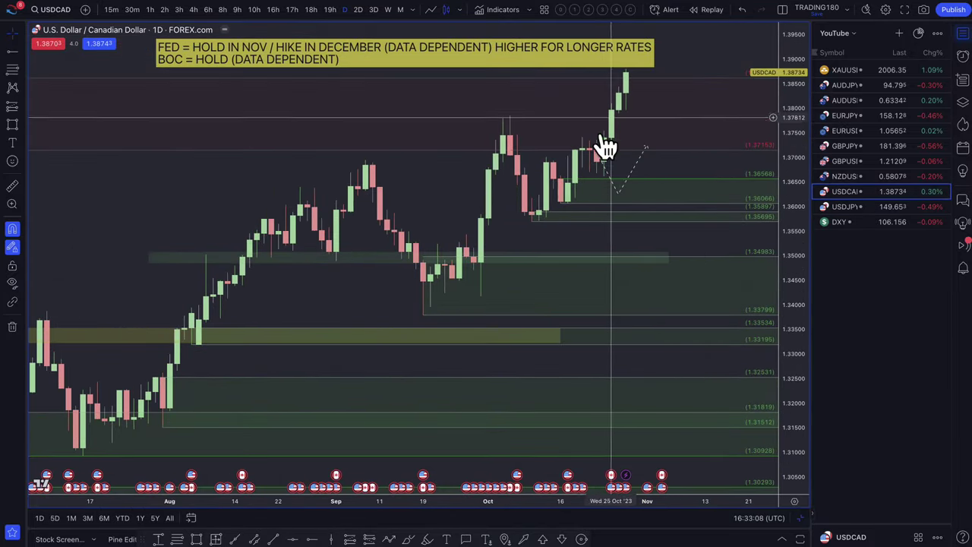
mouse_move(607, 179)
left_mouse_down()
mouse_move(618, 194)
mouse_move(604, 177)
mouse_move(618, 123)
mouse_move(626, 153)
left_mouse_up()
scroll(570, 215, "down", 5)
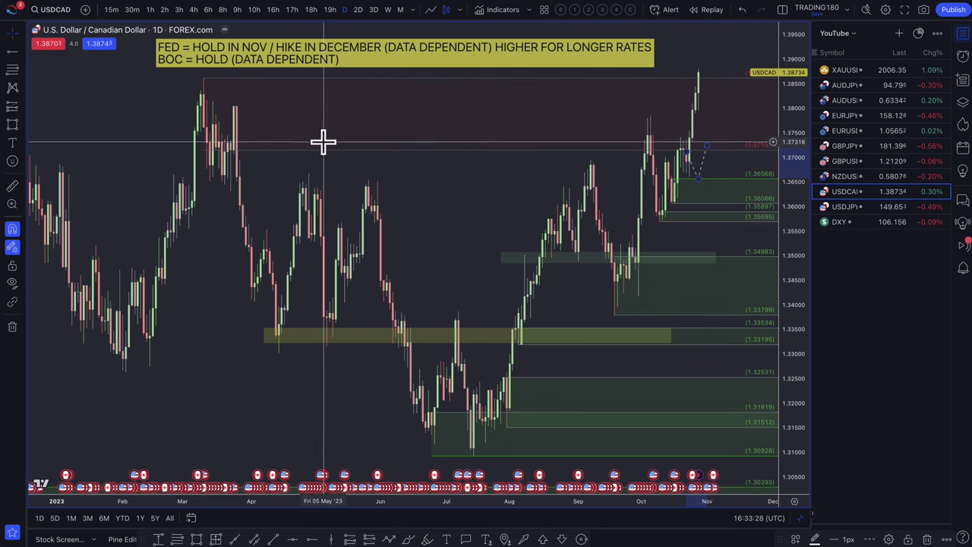
Reshape the USDCAD supply zone to span from the October 2022 high at 1.39777 down to the March 2023 high at 1.38621
left_click_drag(234, 149, 236, 108)
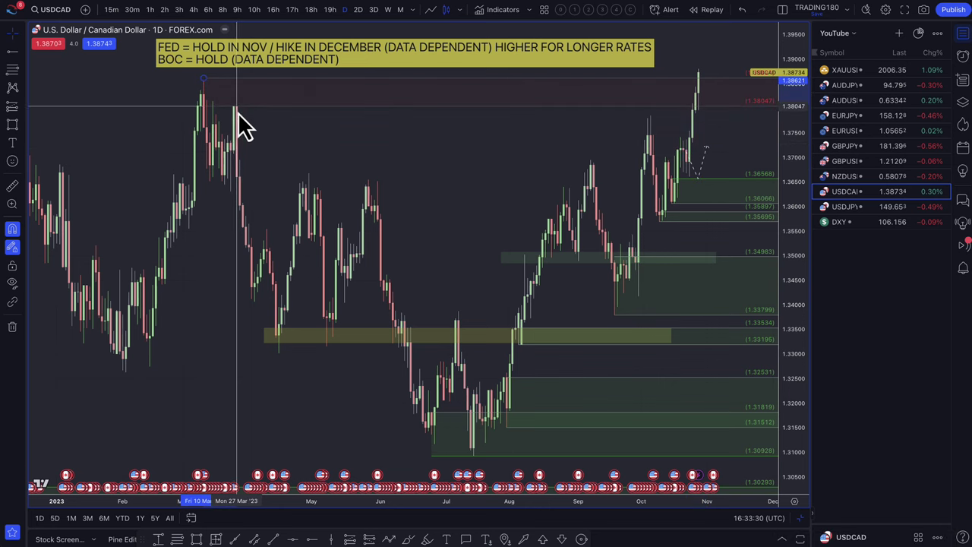
scroll(305, 144, "down", 1)
scroll(304, 145, "left", 5)
scroll(305, 144, "down", 3)
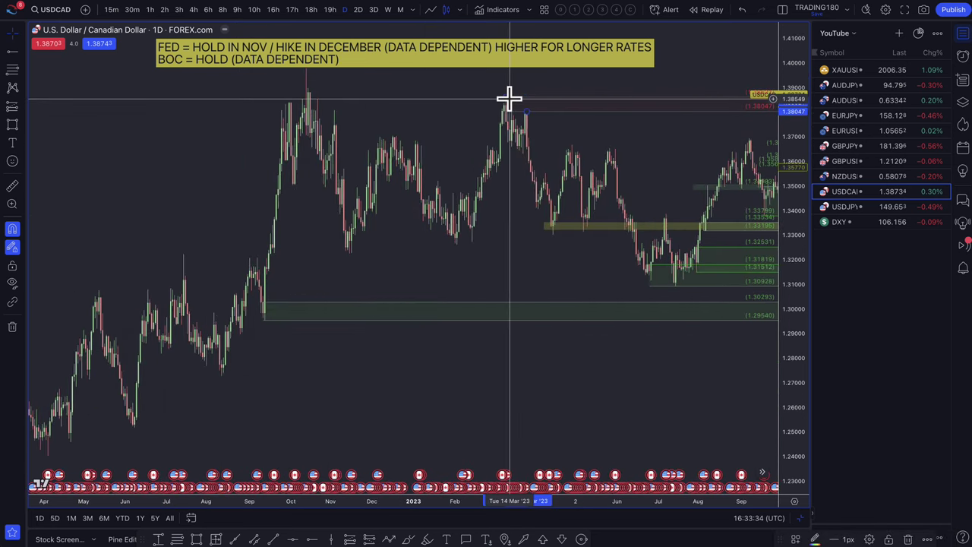
left_click_drag(510, 106, 302, 76)
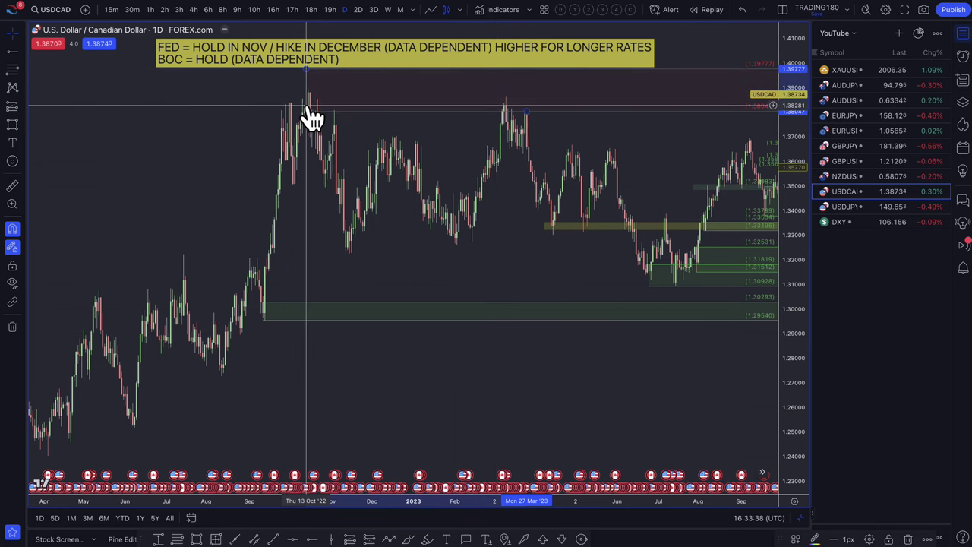
left_click_drag(525, 112, 507, 109)
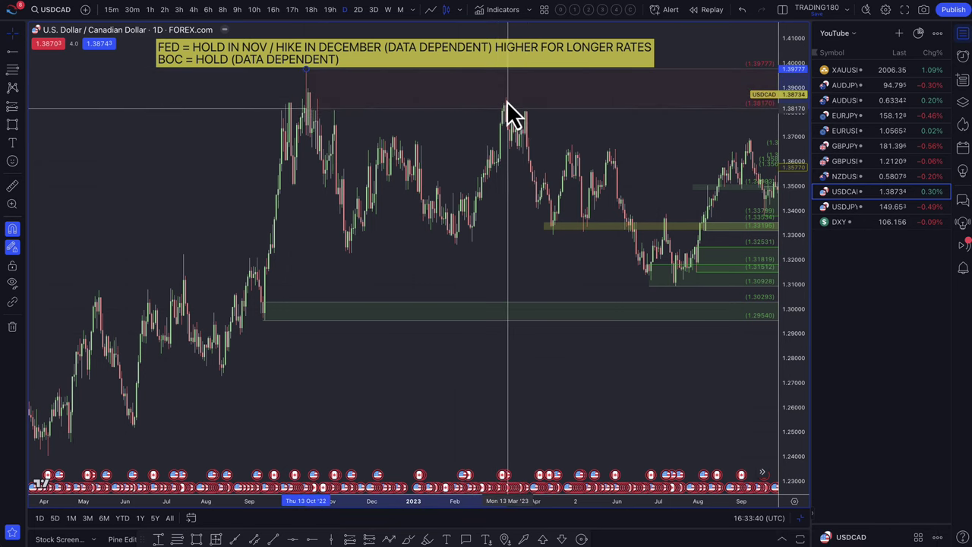
scroll(566, 156, "down", 5)
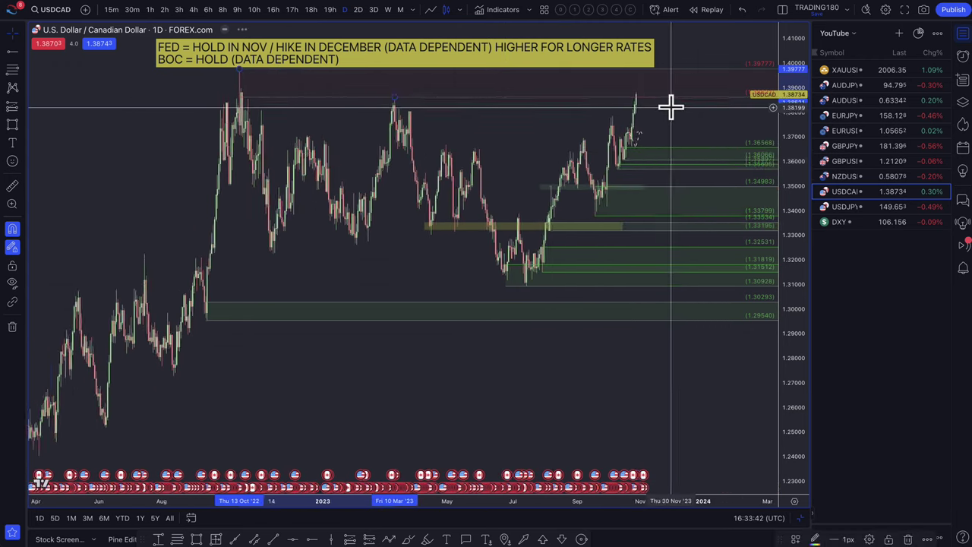
Draw a demand zone from 1.37155 to 1.36613 starting at the late-October candles on the USDCAD chart
scroll(671, 106, "up", 5)
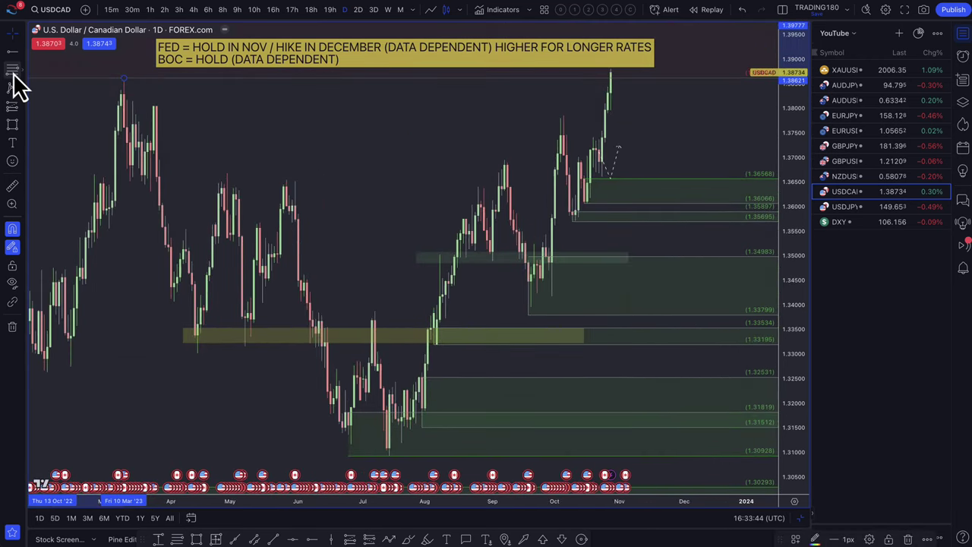
left_click(13, 70)
scroll(531, 175, "up", 3)
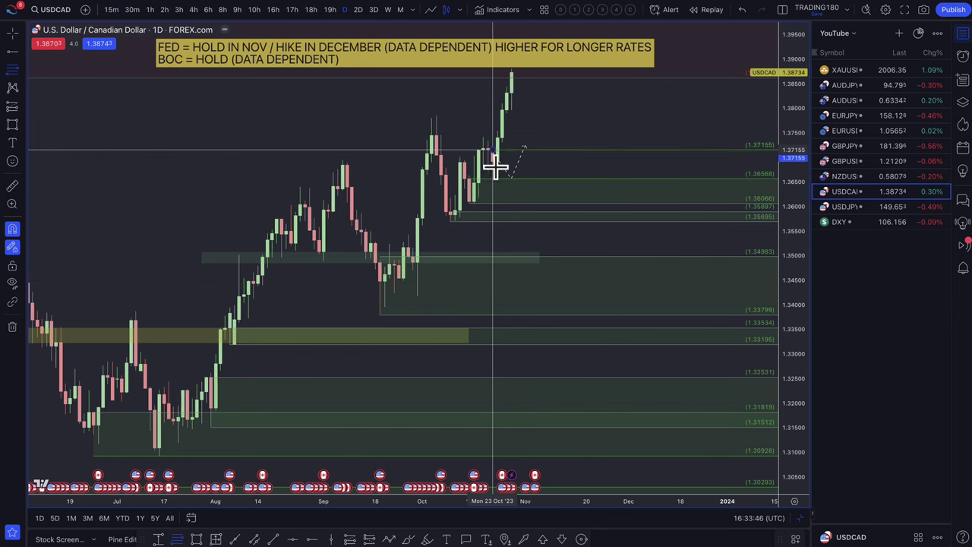
left_click(496, 176)
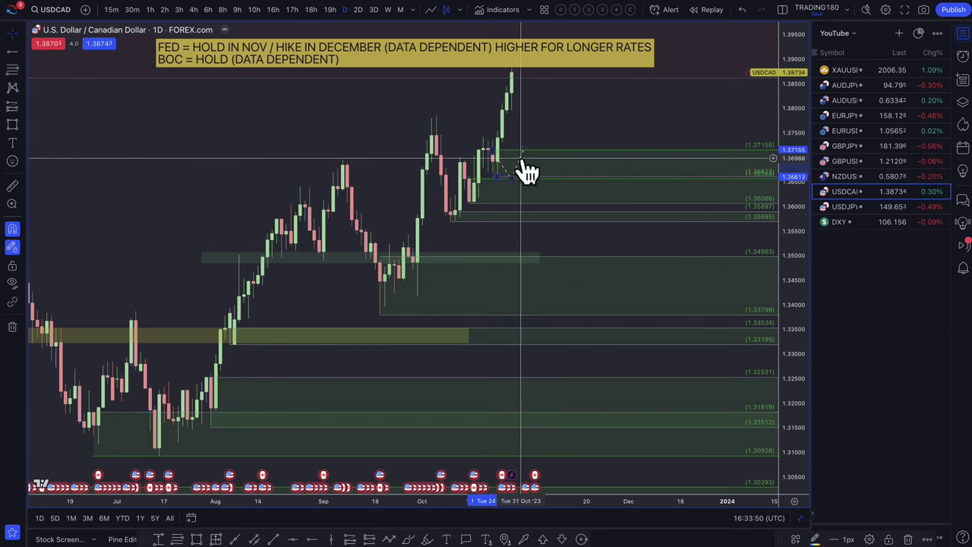
Reposition the dashed USDCAD path to fall from the latest candle's high to about 1.368 and rebound to about 1.384
left_click(558, 91)
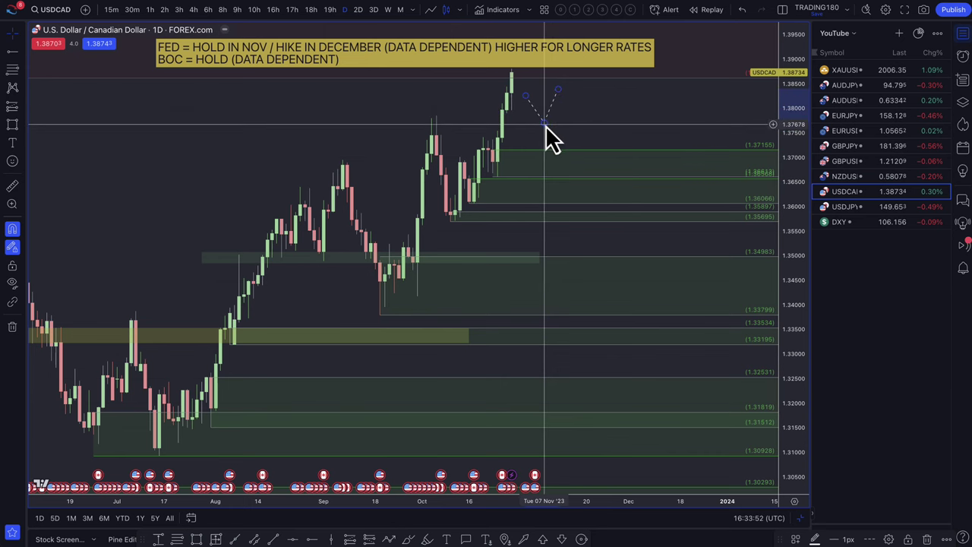
left_click(539, 165)
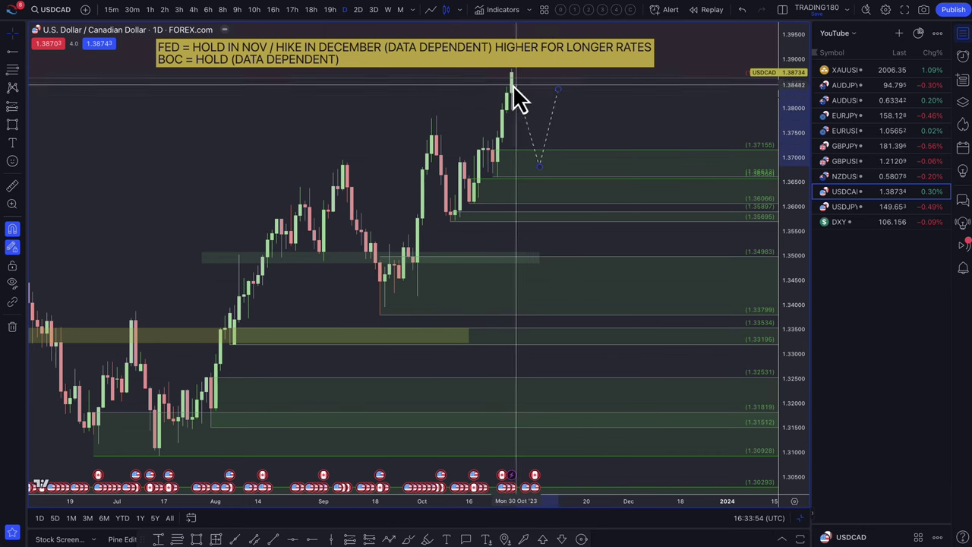
left_click(511, 76)
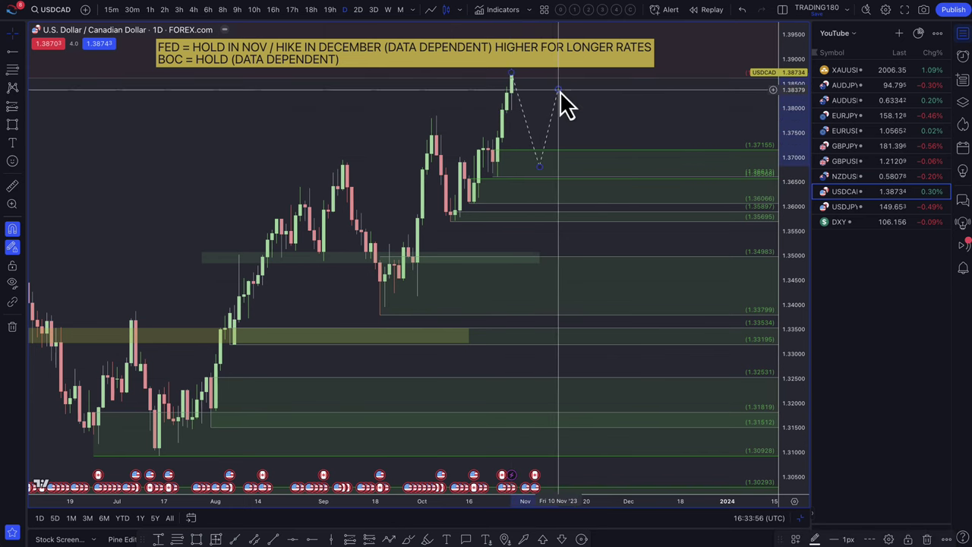
scroll(560, 199, "down", 3)
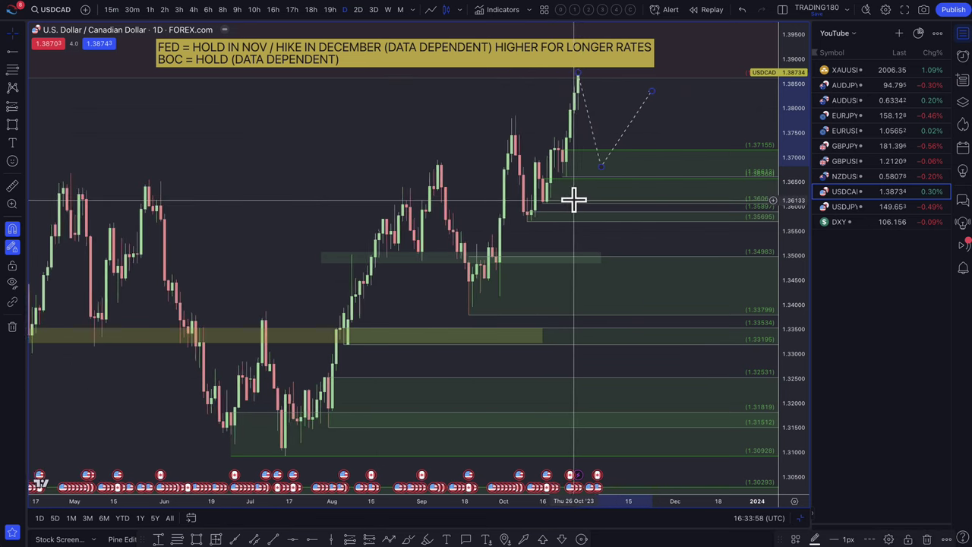
Review USDCAD price against the supply zone, and nudge the projected path's low to about 1.3694 inside the new demand zone
scroll(579, 207, "up", 3)
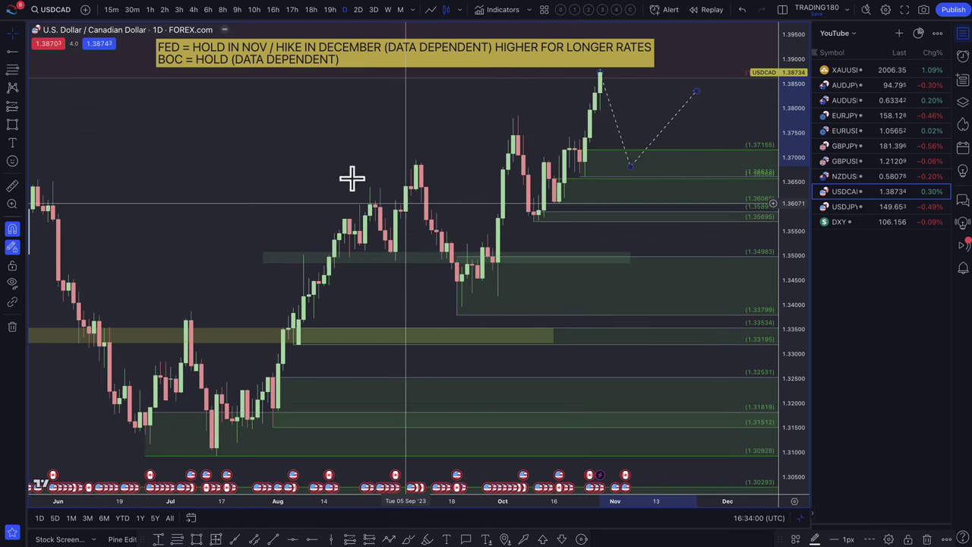
scroll(679, 265, "down", 2)
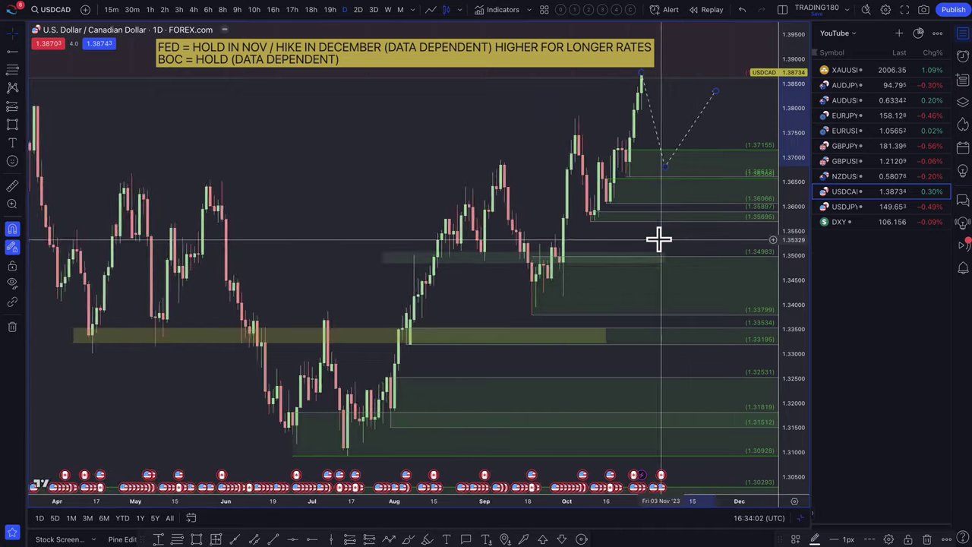
scroll(659, 239, "down", 4)
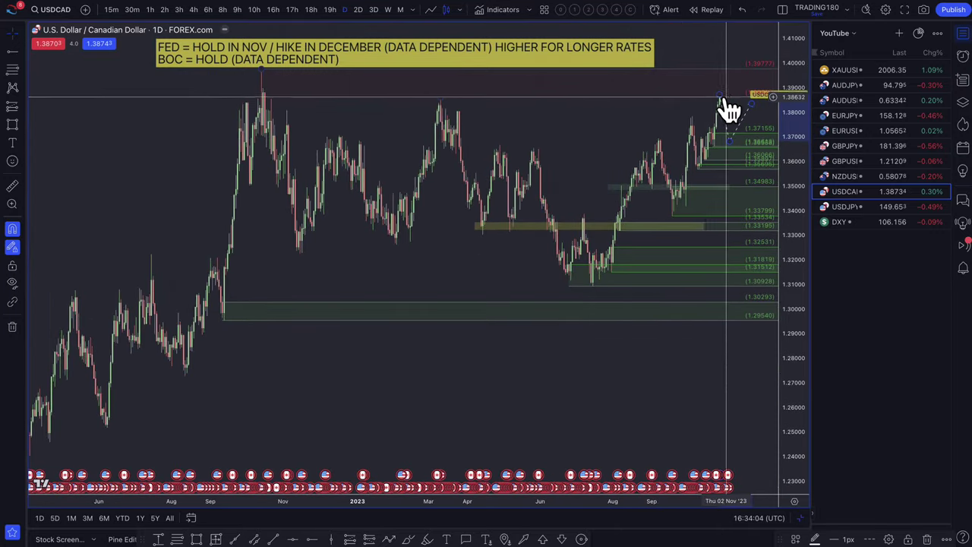
scroll(714, 113, "up", 3)
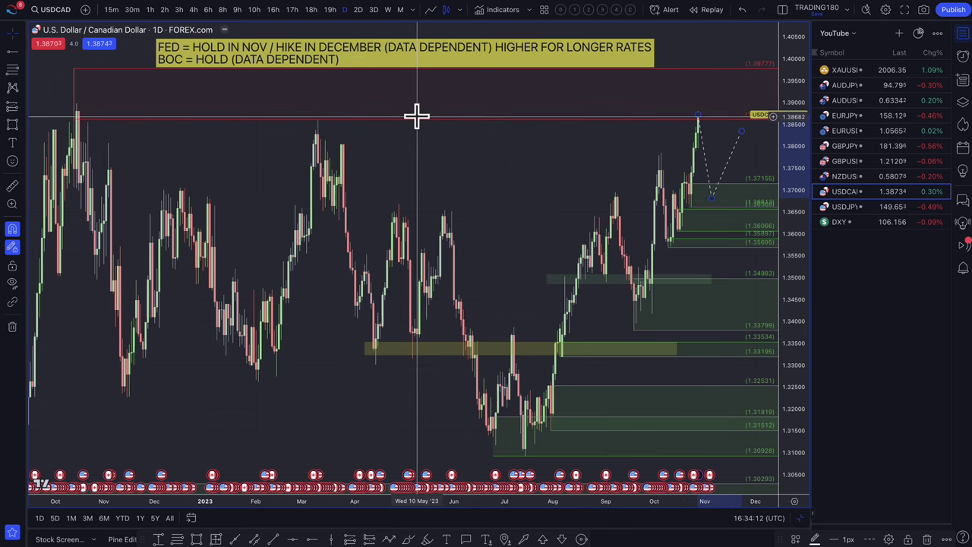
scroll(517, 152, "down", 3)
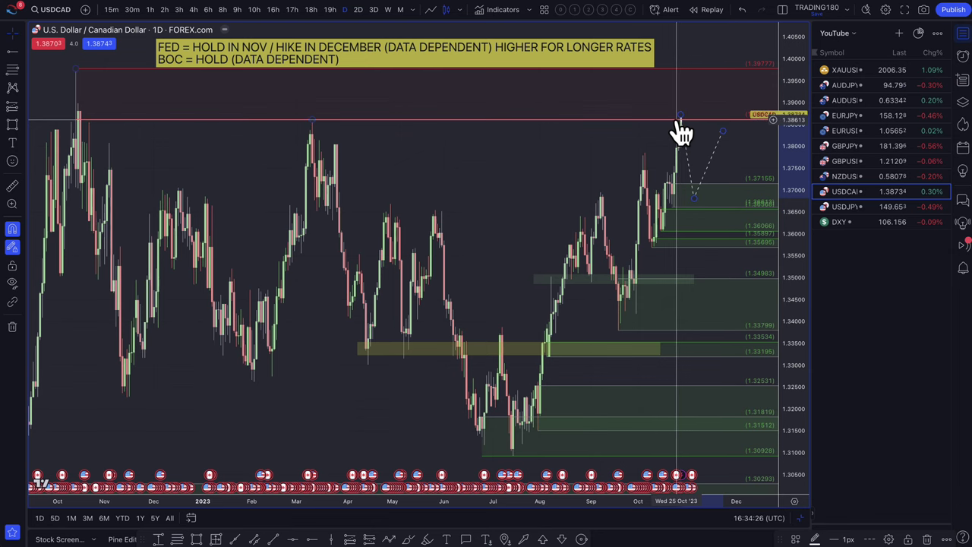
scroll(678, 127, "up", 5)
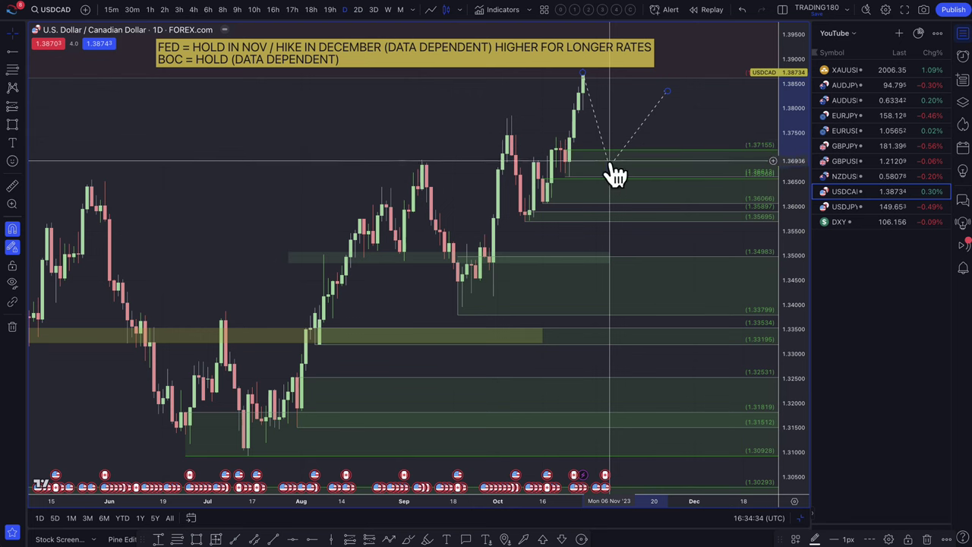
left_click_drag(609, 167, 612, 162)
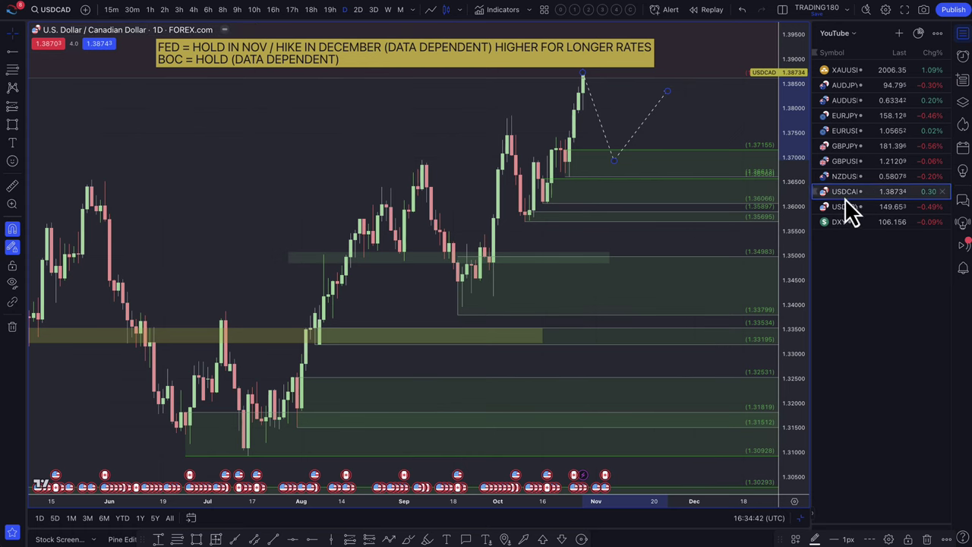
Open the NZDUSD daily chart and shift the dashed path to peak at about 0.592 in early November and fall to about 0.5815
left_click(858, 178)
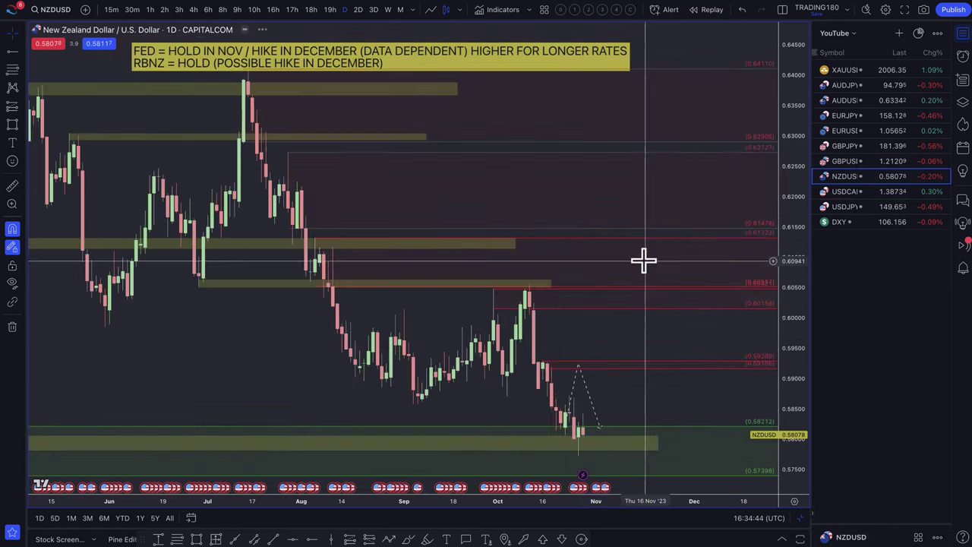
scroll(691, 354, "up", 5)
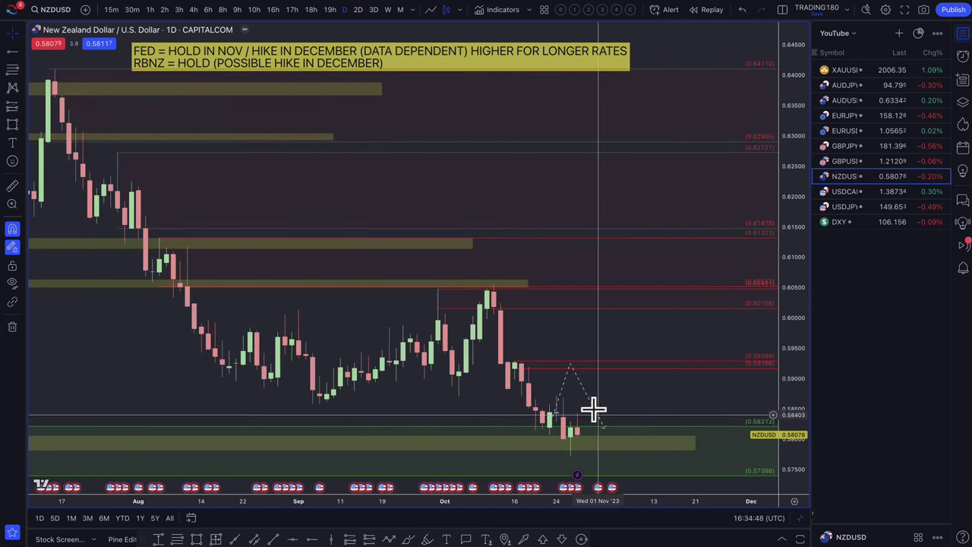
left_click_drag(591, 401, 612, 400)
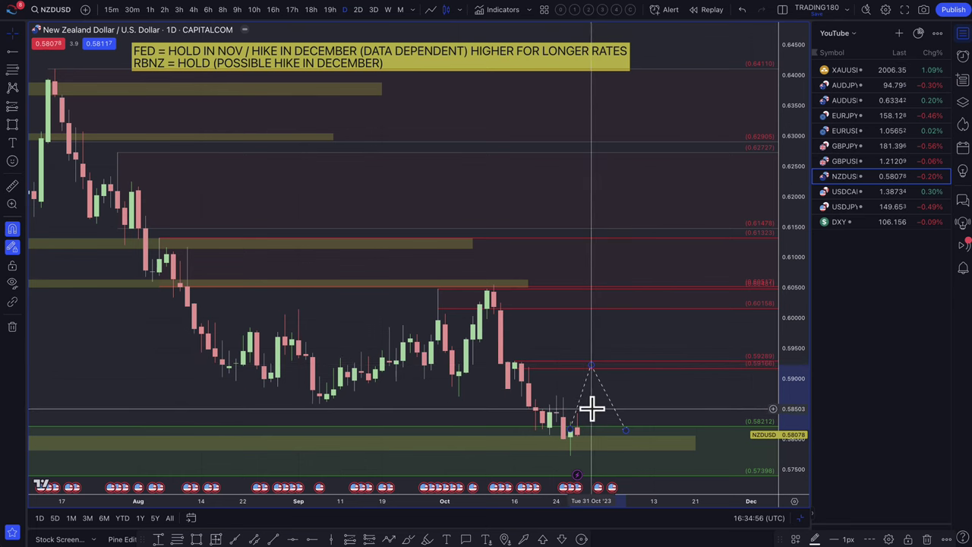
scroll(590, 407, "up", 5)
left_click_drag(580, 252, 602, 255)
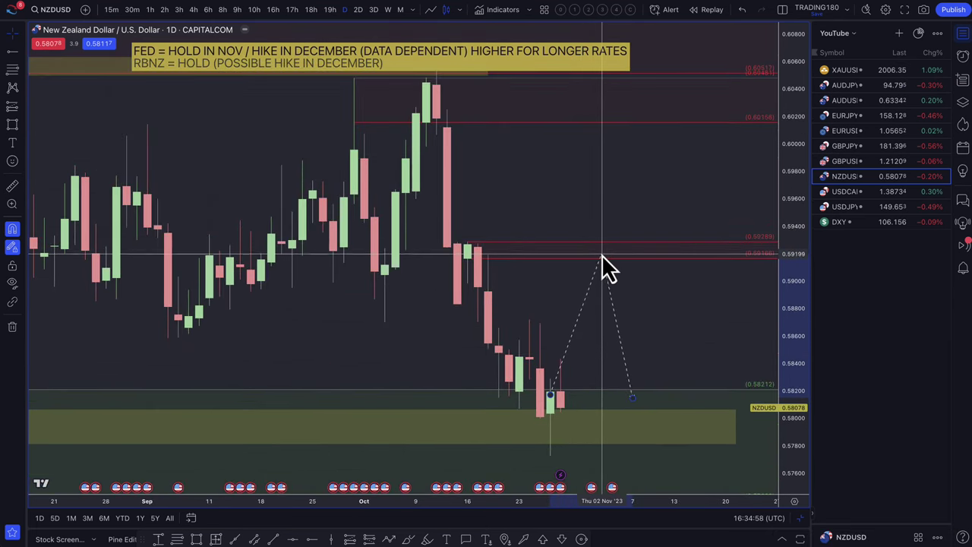
Draw a zone from 0.58720 to 0.58197 starting at the 23–24 October candles on NZDUSD, and apply the 1. SUPPLY template
left_click(13, 69)
mouse_move(519, 389)
left_mouse_down()
mouse_move(532, 308)
mouse_move(529, 319)
left_mouse_up()
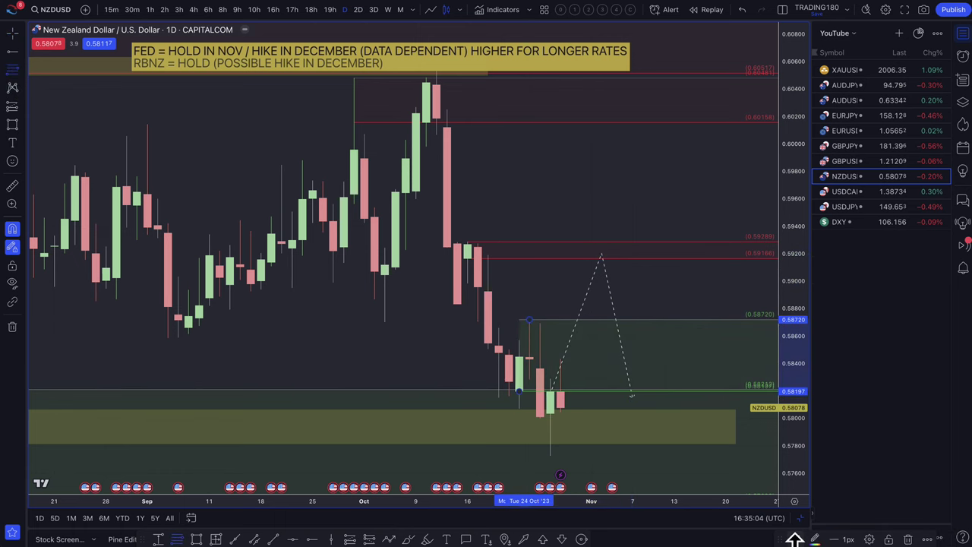
left_click(796, 539)
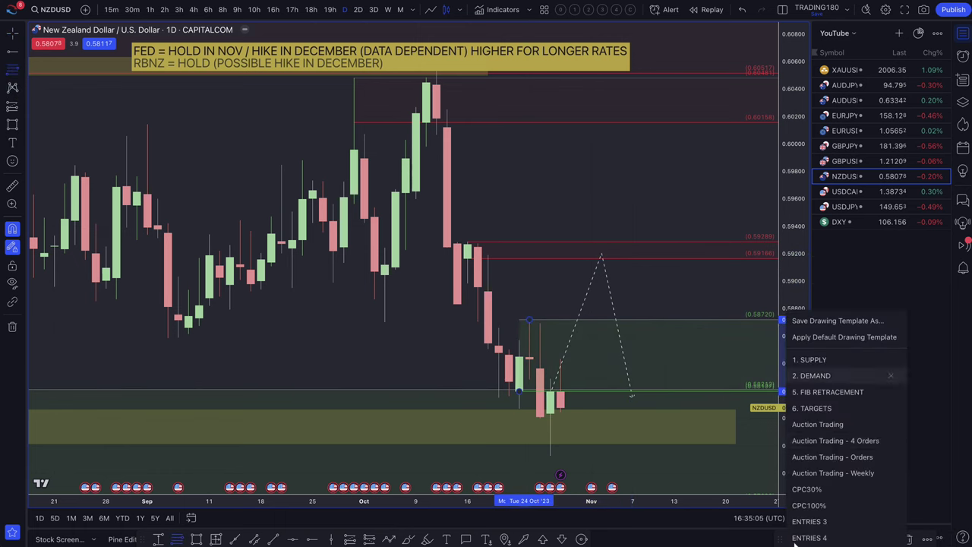
left_click(823, 361)
scroll(683, 403, "down", 5)
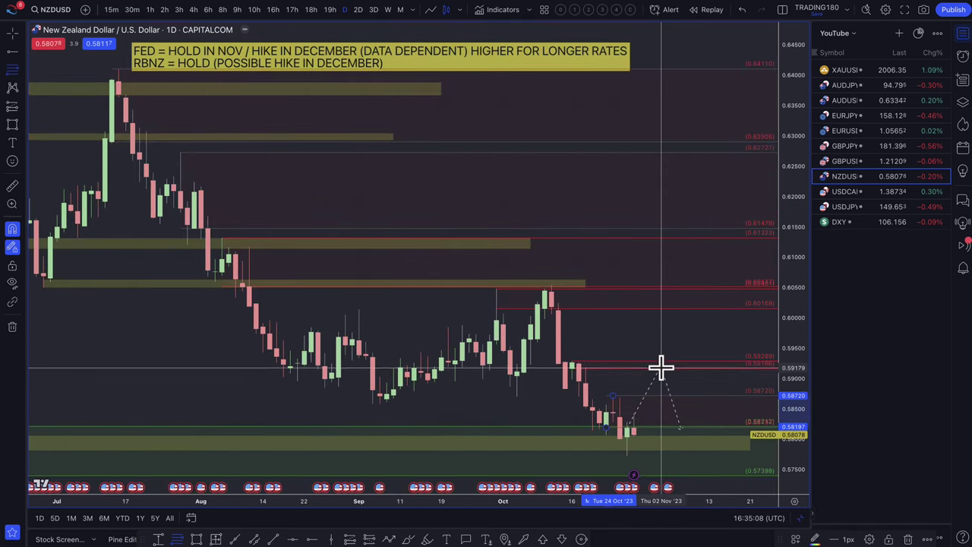
scroll(638, 384, "up", 2)
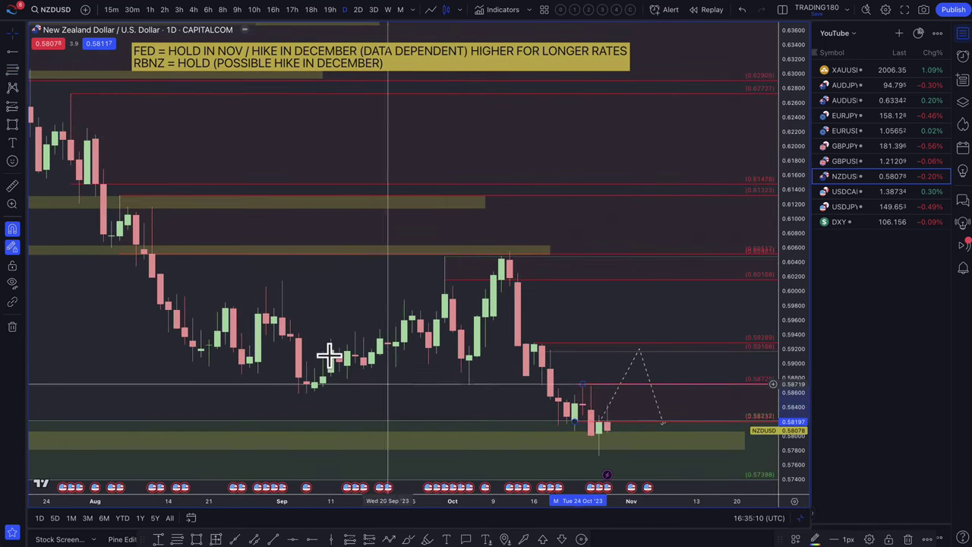
Draw a rectangle between about 0.58584 and 0.58684 from the 5 September low across to 15 November
left_click(12, 123)
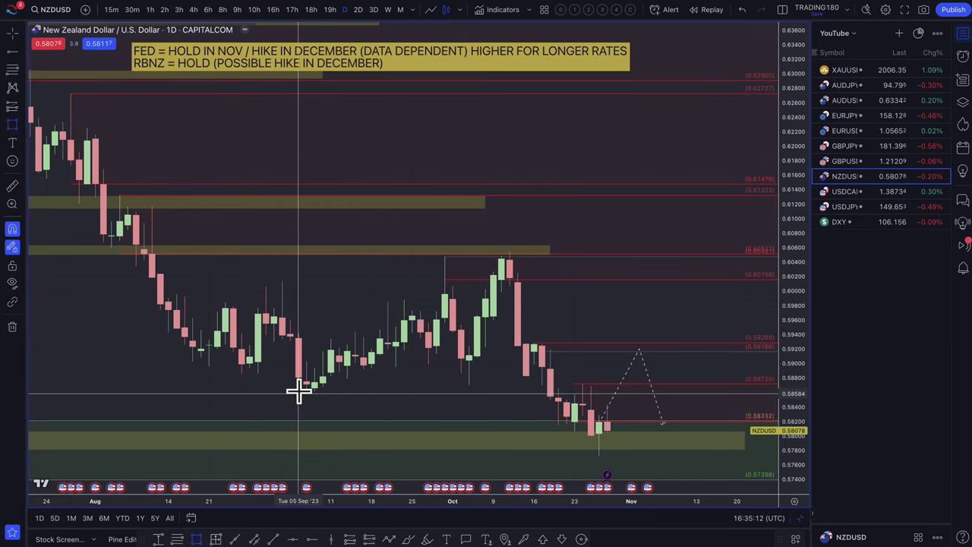
left_click_drag(297, 393, 582, 416)
left_click_drag(644, 422, 698, 392)
left_click(711, 385)
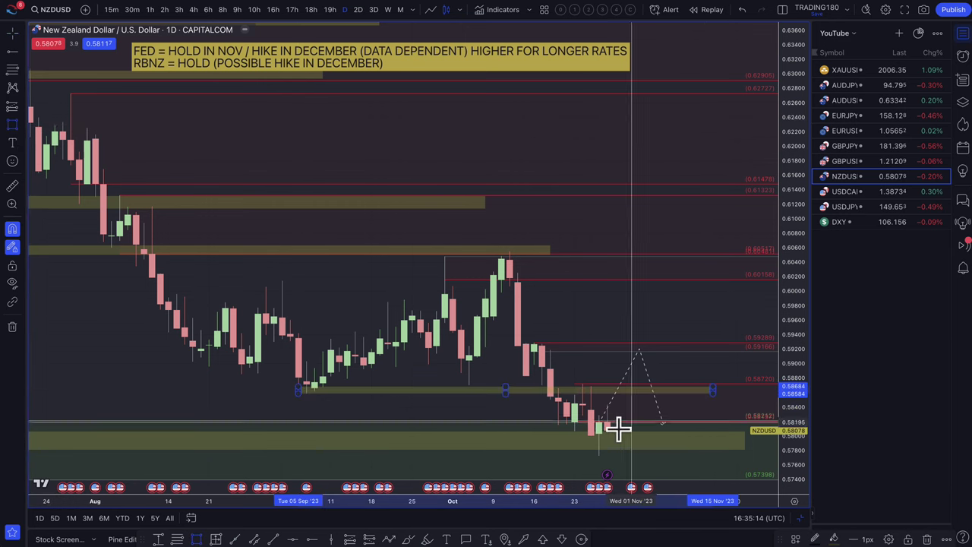
Reshape the dashed NZDUSD path to start at the 26 October low of about 0.5773, peak near 0.5867 and end near 0.5764
left_click_drag(599, 423, 599, 456)
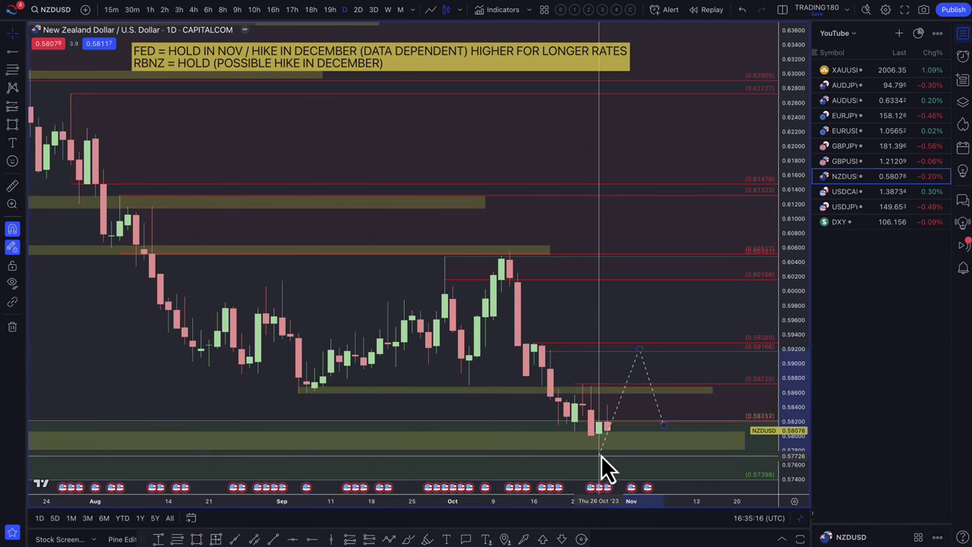
left_click_drag(641, 353, 631, 389)
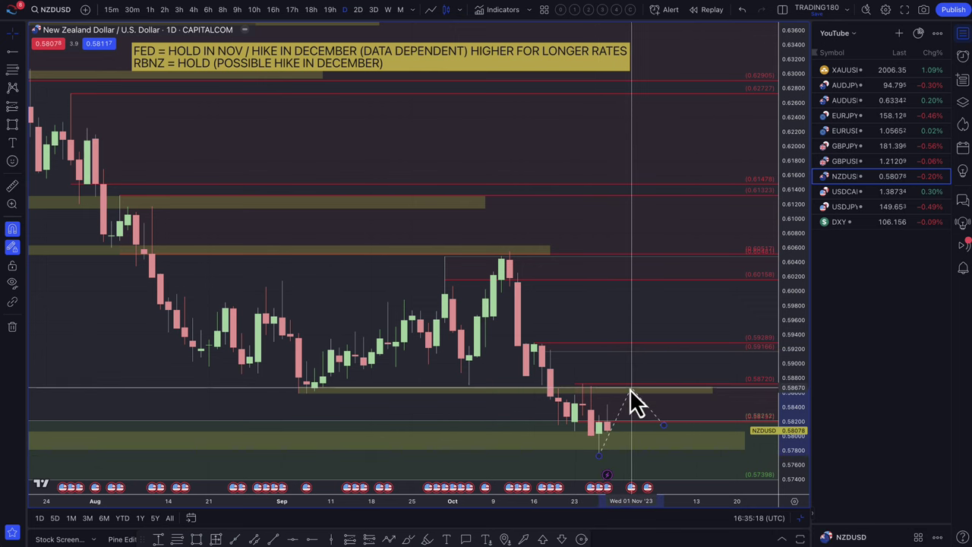
left_click_drag(663, 425, 679, 461)
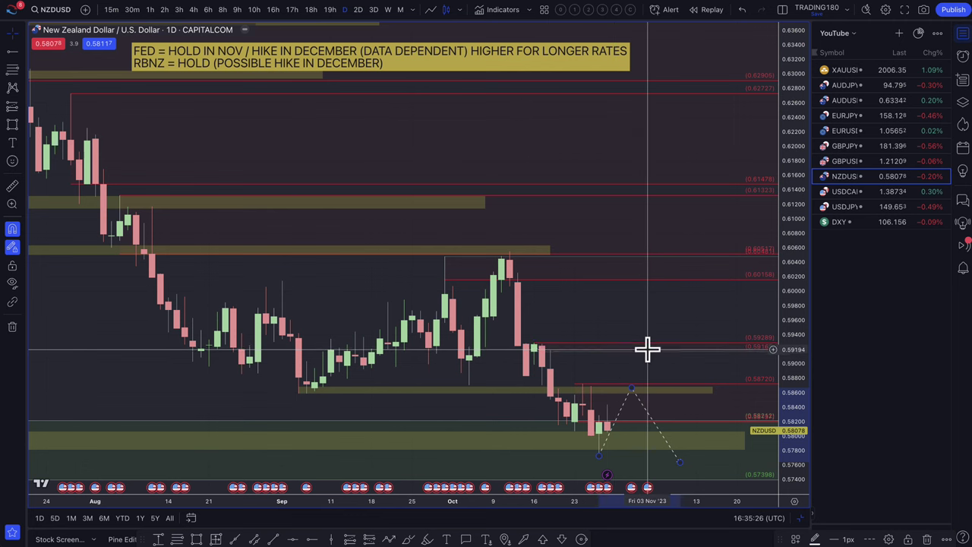
Raise the NZDUSD path's peak to about 0.5925 inside the 0.59166–0.59289 supply zone, and check it against the wider price history
scroll(650, 351, "down", 2)
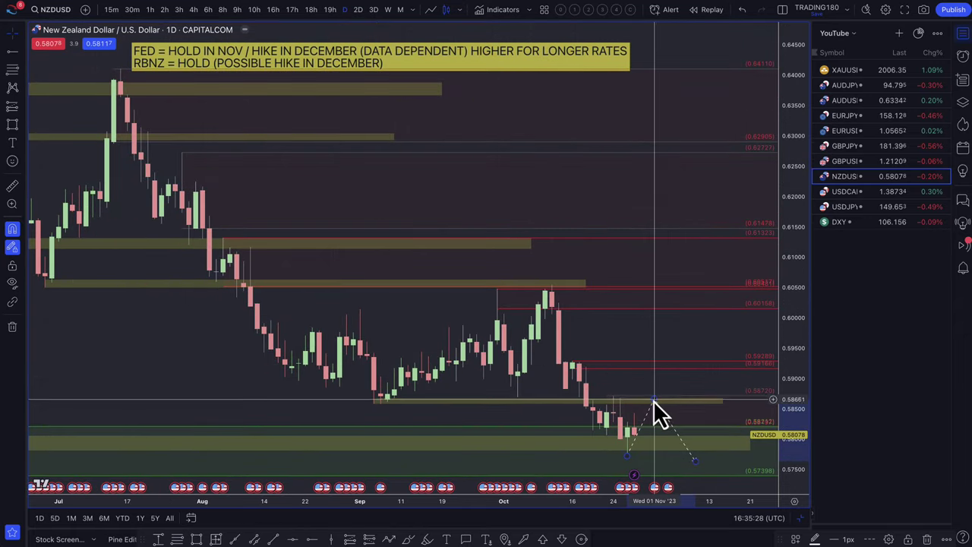
left_click(655, 367)
scroll(668, 402, "down", 2)
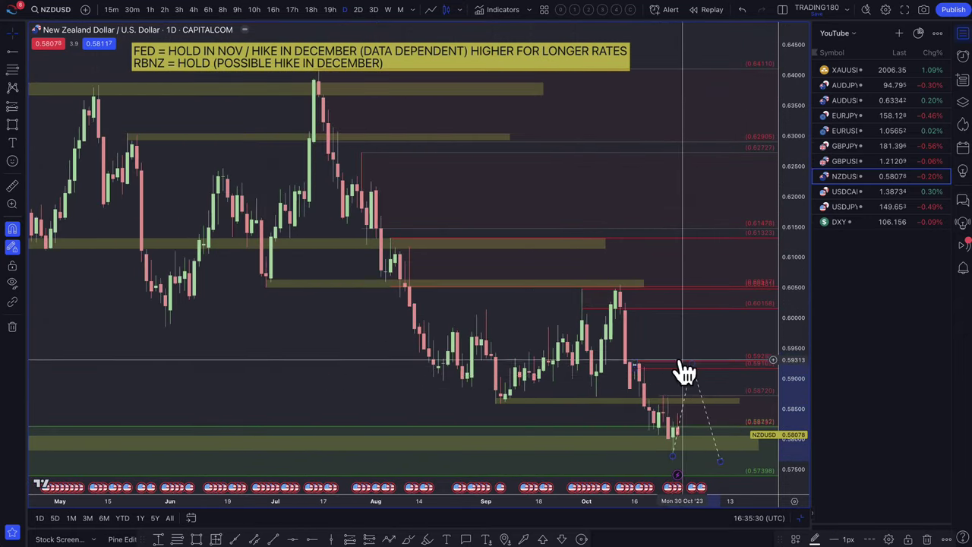
scroll(679, 387, "up", 4)
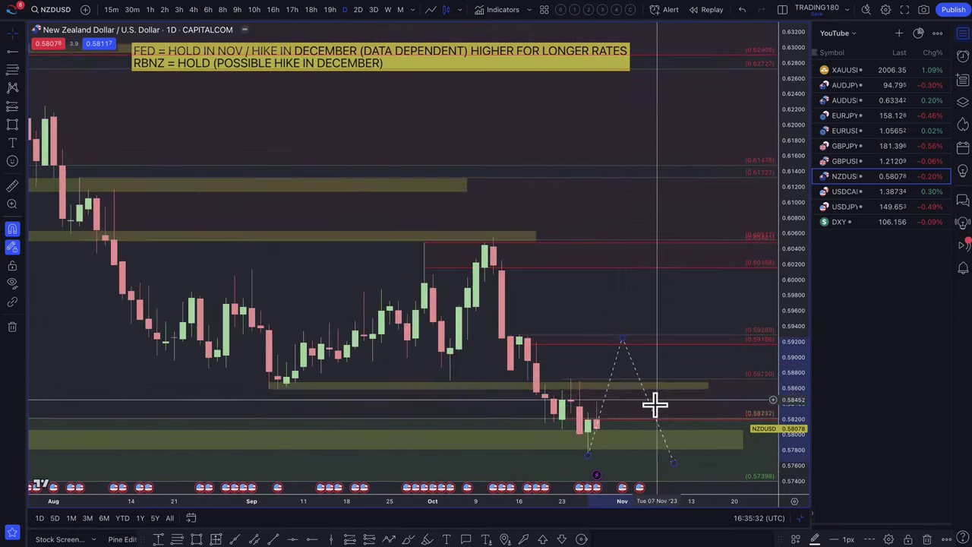
scroll(615, 429, "down", 7)
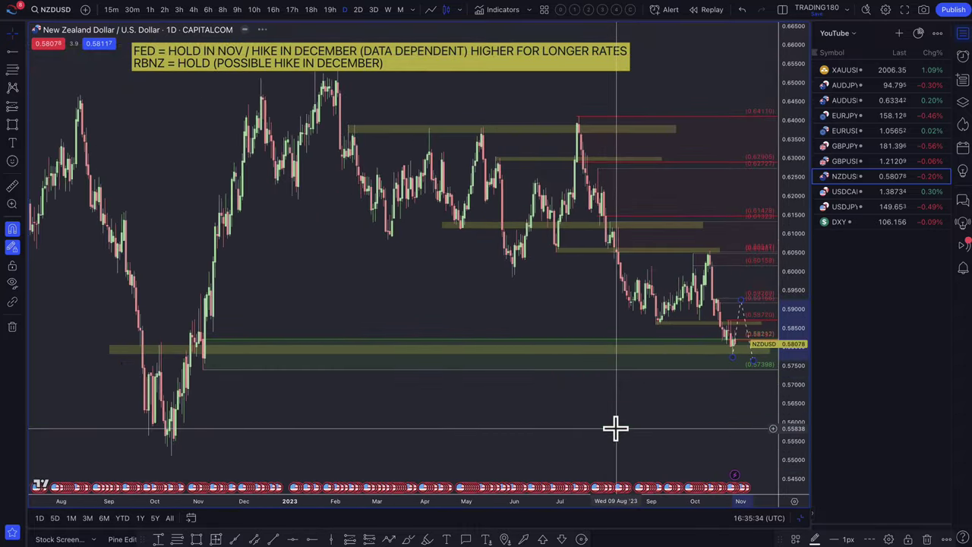
scroll(615, 429, "up", 2)
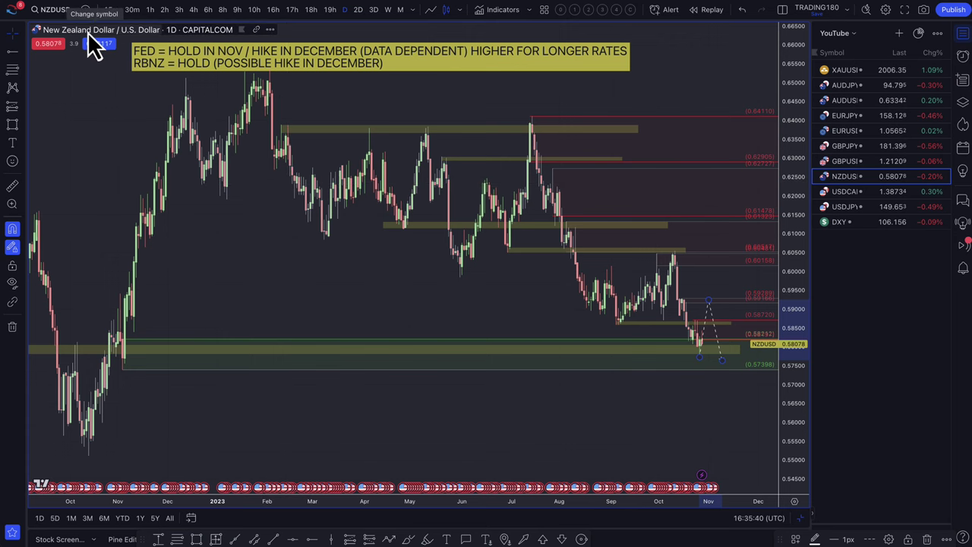
scroll(365, 144, "up", 5)
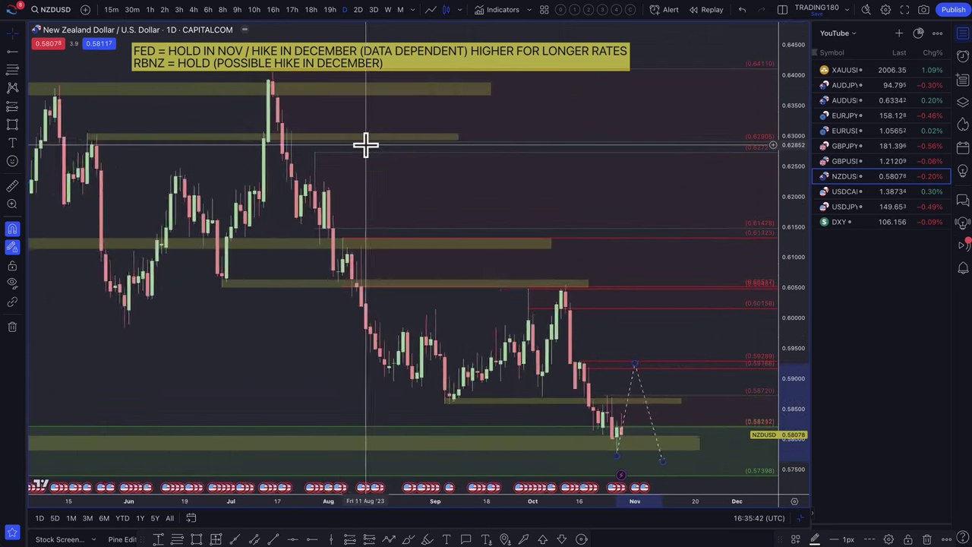
scroll(368, 159, "down", 2)
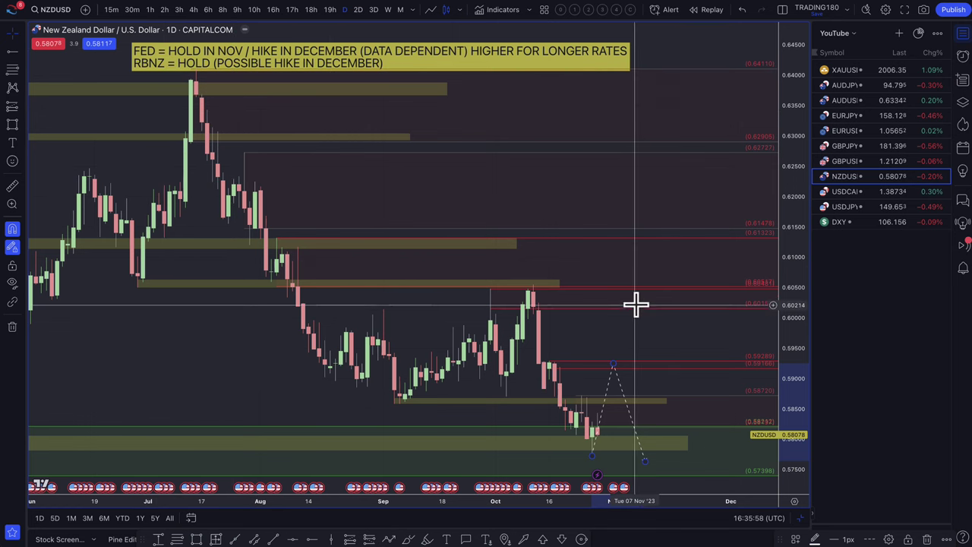
Open the GBPUSD chart, delete the 1.22196–1.21432 supply zone, and extend the 1.23375 supply zone down to 1.21704
left_click(858, 161)
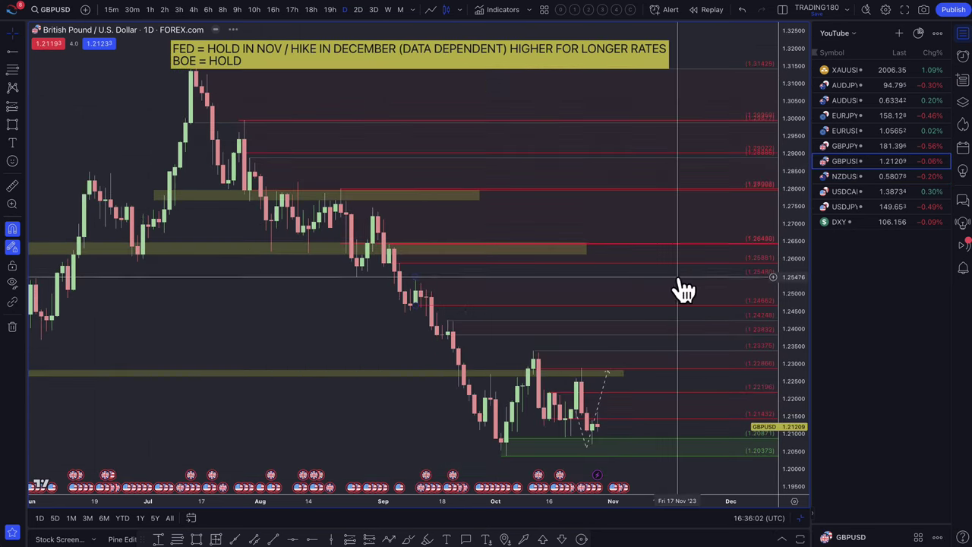
scroll(668, 397, "up", 5)
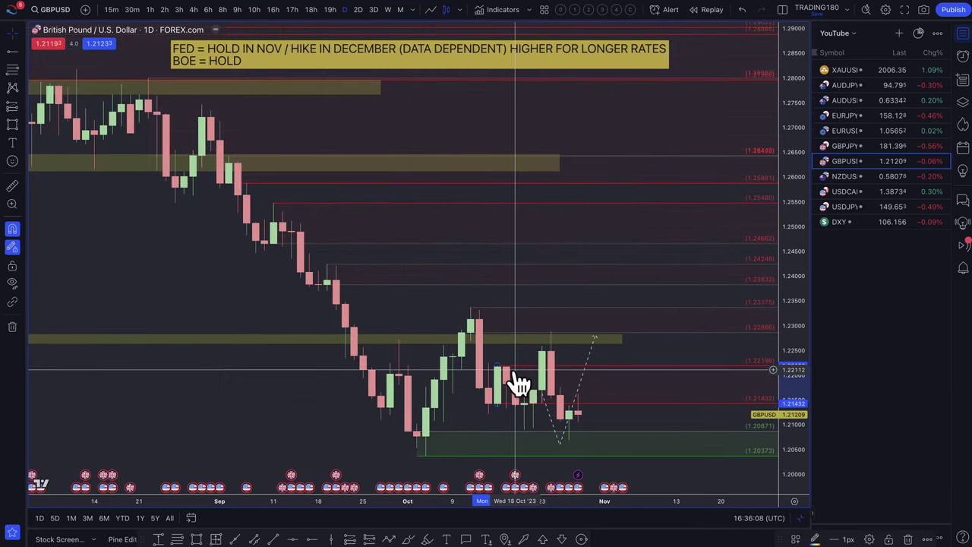
left_click(471, 309)
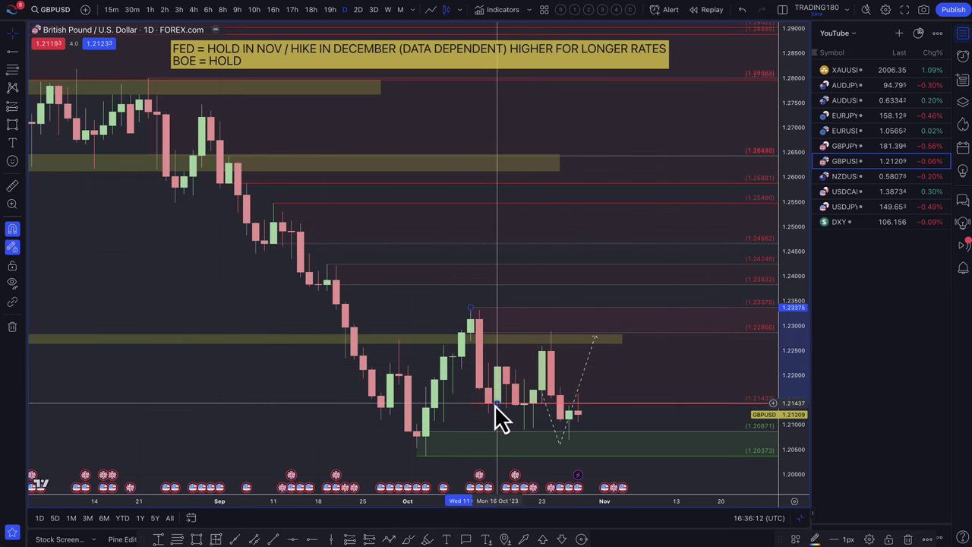
left_click(541, 380)
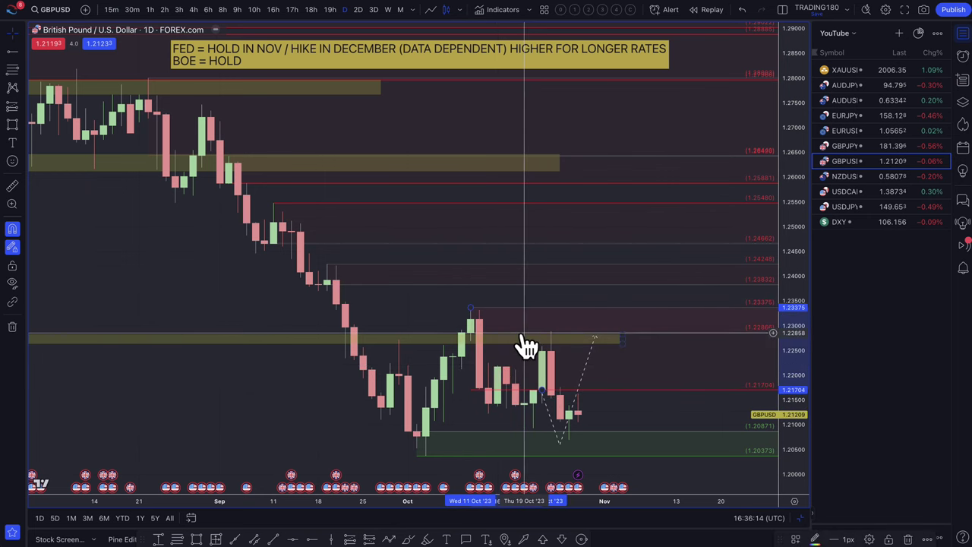
Delete the yellow band near 1.2275 and the 1.22866 supply zone, and shift the dashed path to start at the latest GBPUSD candle
key("Escape")
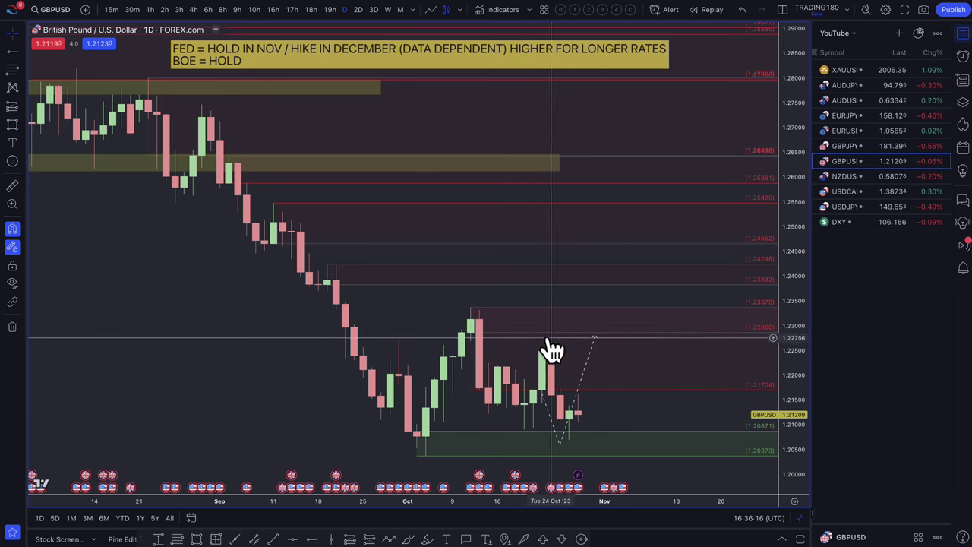
key("ctrl+z")
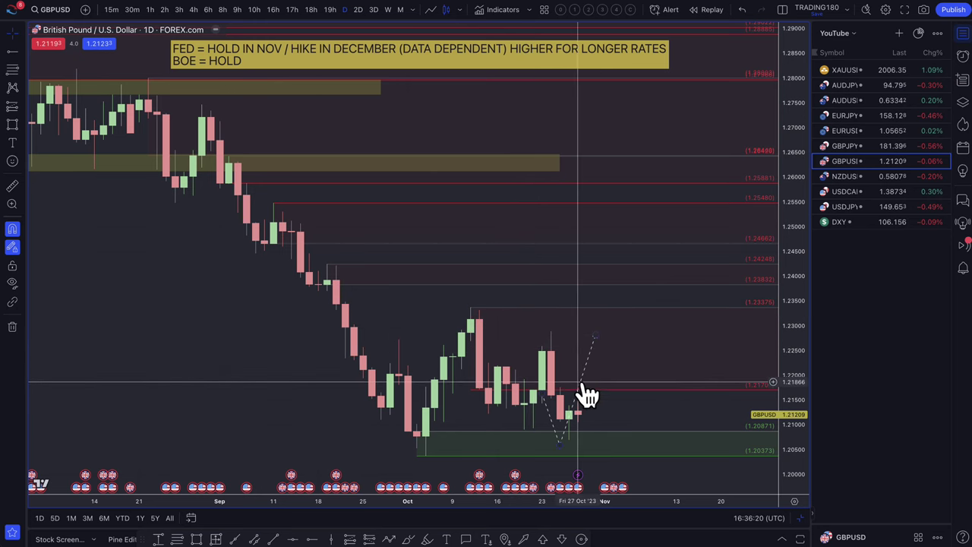
left_click_drag(589, 395, 620, 393)
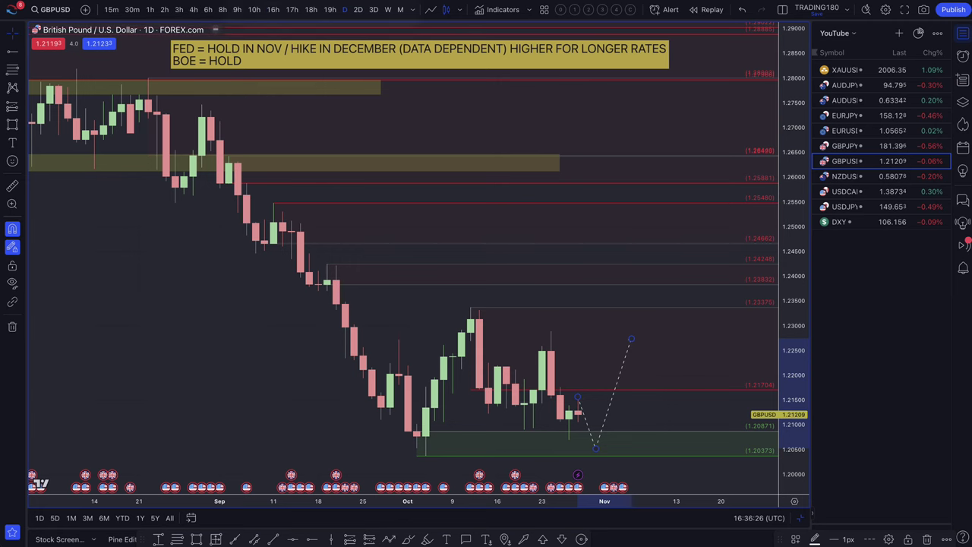
Switch to the Bloomberg article on BOE recession risk and highlight its headline and both summary bullets while reading
left_click(262, 4)
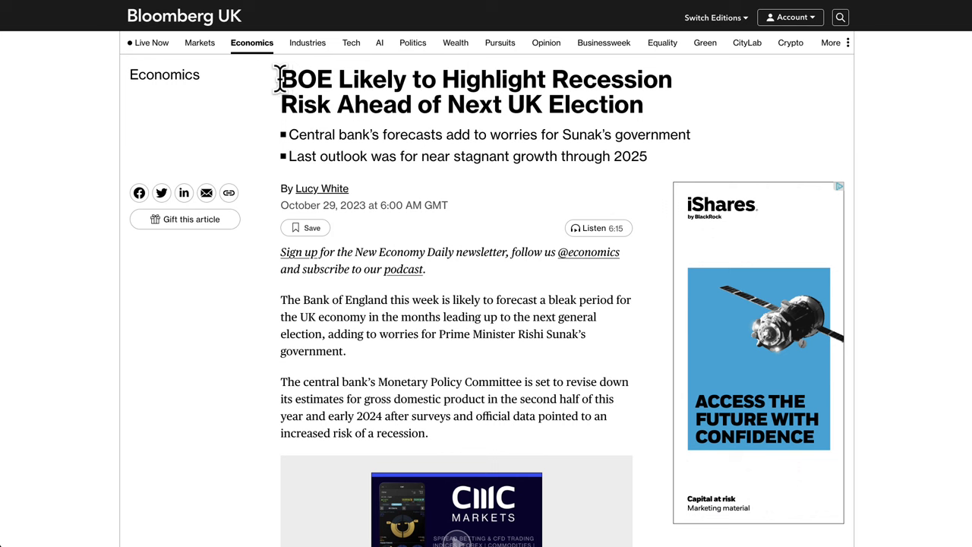
left_click_drag(408, 82, 504, 83)
left_click_drag(646, 90, 445, 106)
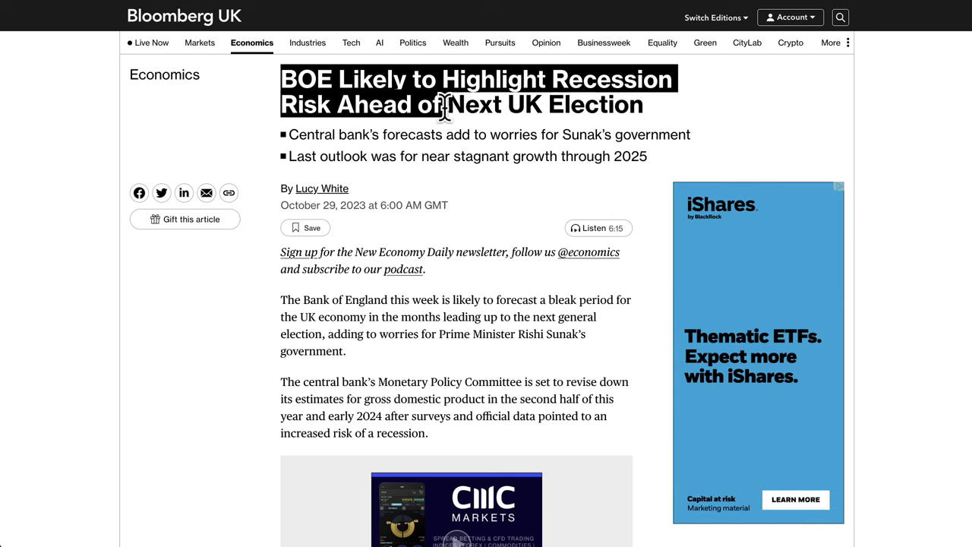
left_click_drag(341, 114, 363, 126)
left_click_drag(502, 136, 562, 140)
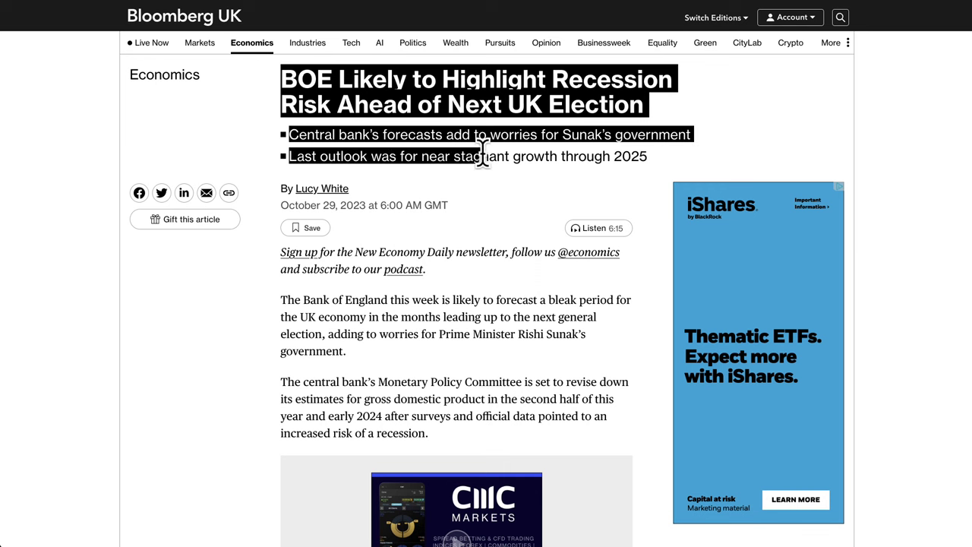
left_click_drag(407, 157, 651, 159)
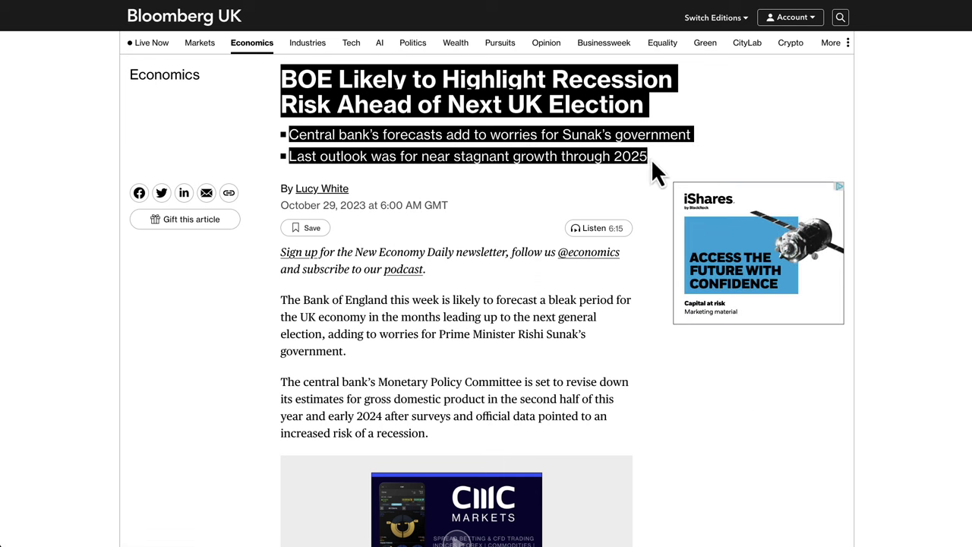
Highlight the opening paragraph on the Bank of England's forecast, and compare it with the article on US third-quarter GDP growth
scroll(535, 296, "down", 2)
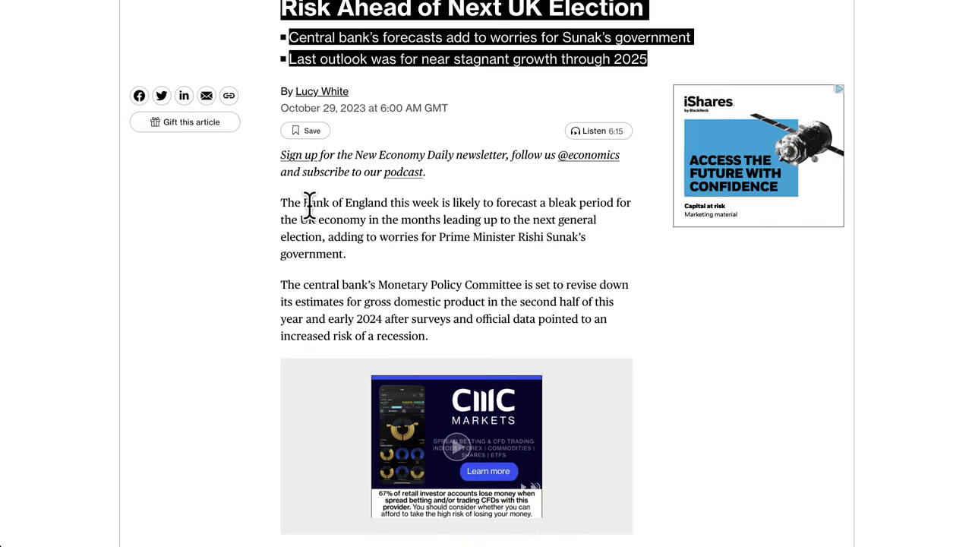
left_click_drag(309, 204, 605, 214)
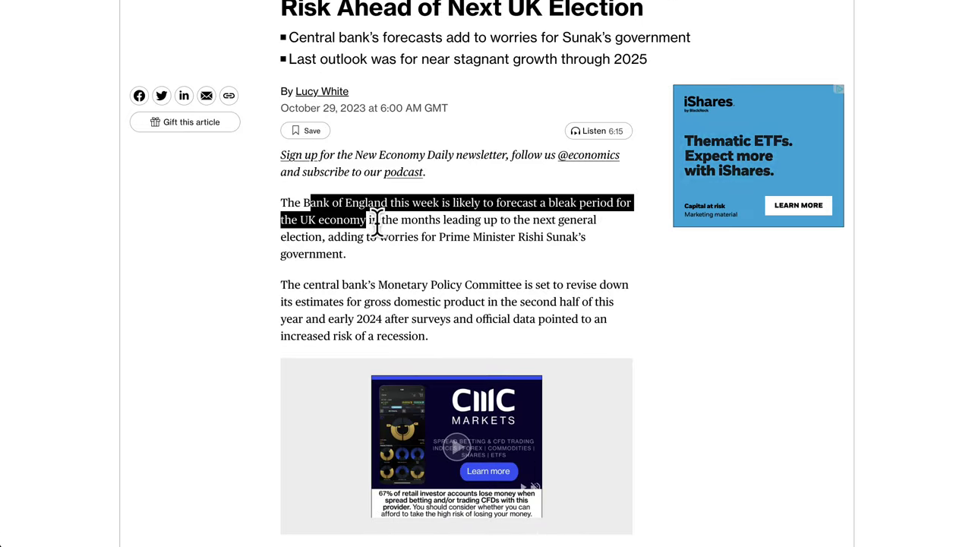
left_click_drag(431, 218, 474, 221)
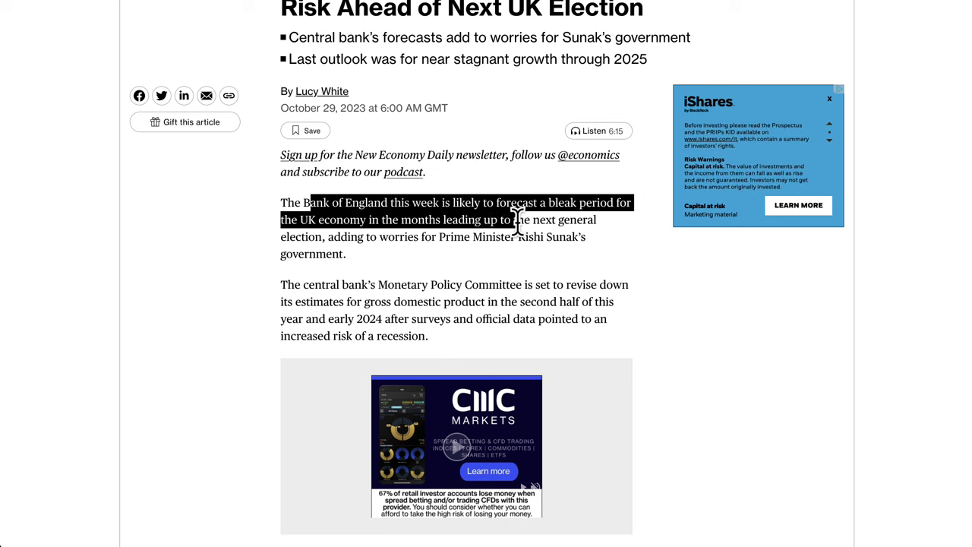
left_click_drag(592, 222, 348, 239)
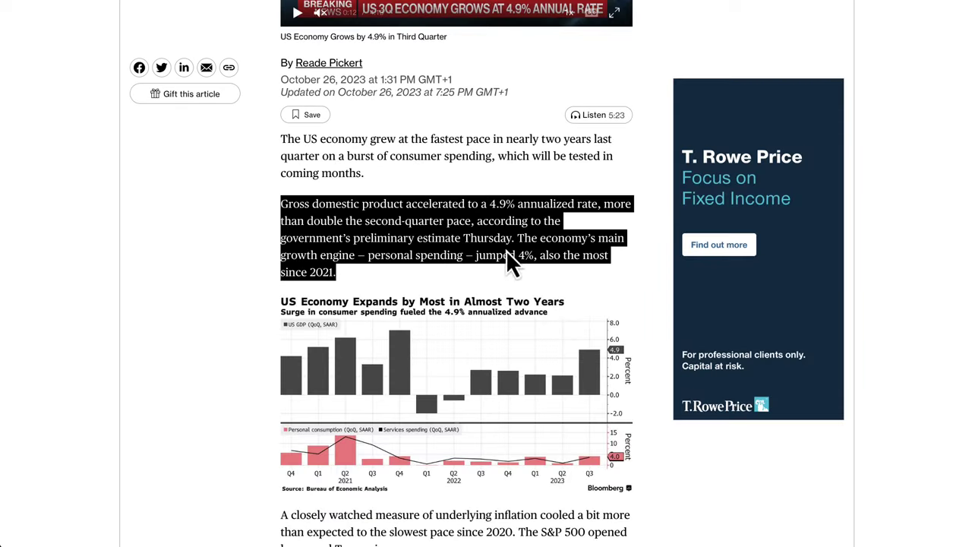
scroll(509, 253, "up", 5)
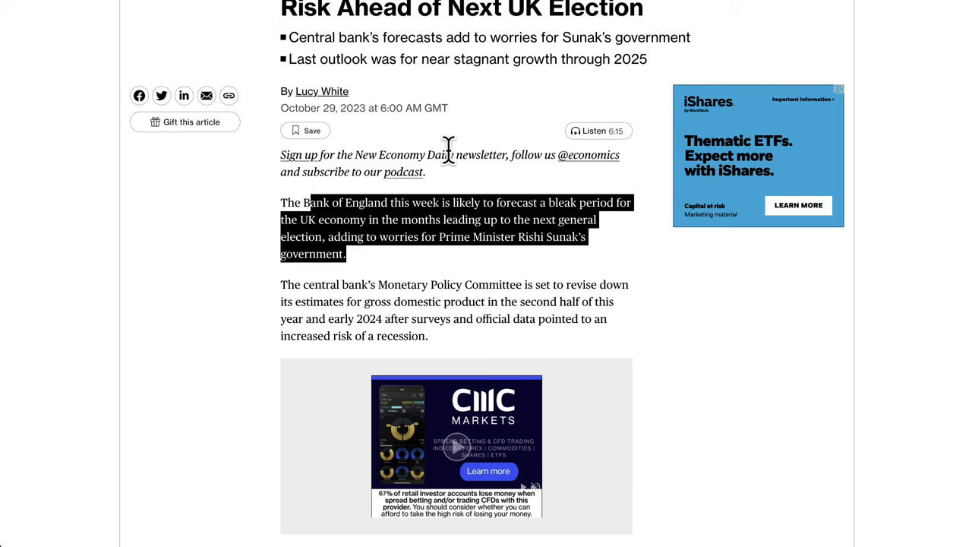
scroll(383, 143, "up", 2)
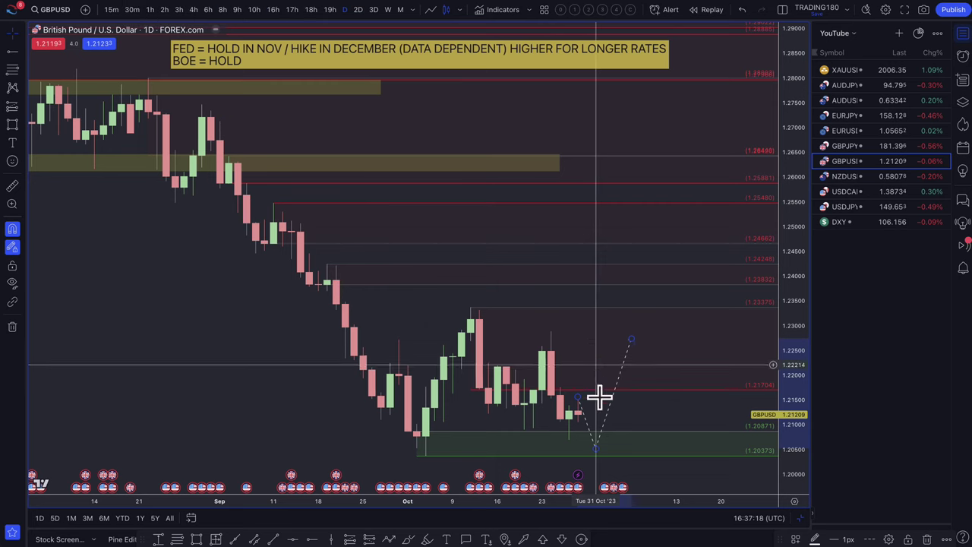
Return to the GBPUSD chart and reshape the dashed path to peak at about 1.23 in early November and fall to about 1.2106
left_click_drag(594, 448, 595, 344)
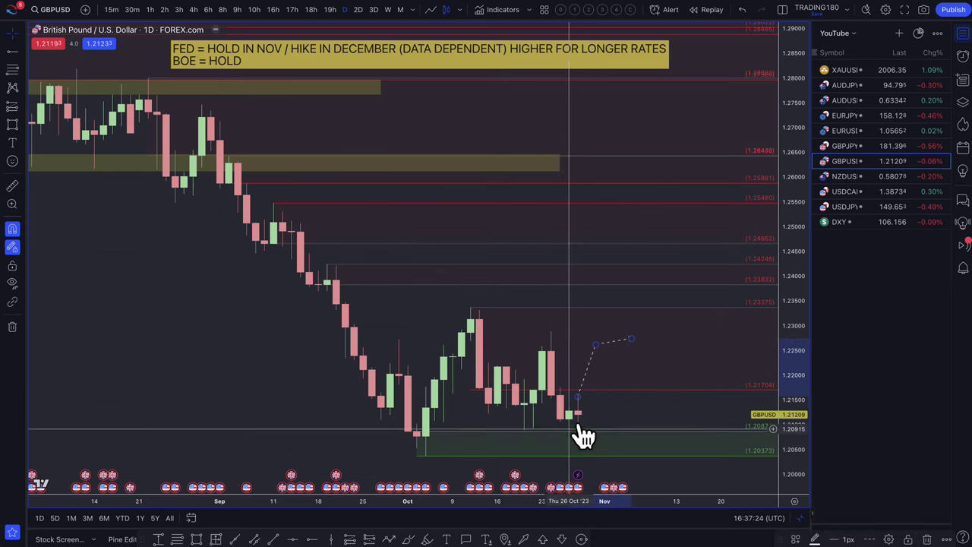
left_click_drag(596, 347, 649, 422)
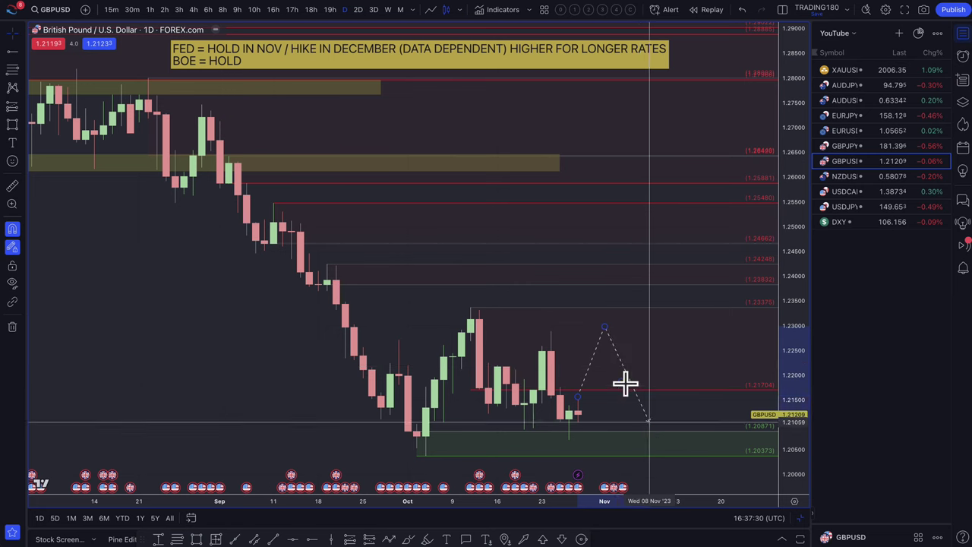
Reshape the dashed GBPUSD path to start at the latest candle's price, peak at about 1.2325 and end at about 1.206 on 8 November
mouse_move(605, 329)
left_mouse_down()
mouse_move(612, 355)
mouse_move(604, 341)
mouse_move(606, 324)
mouse_move(609, 350)
mouse_move(614, 313)
left_mouse_up()
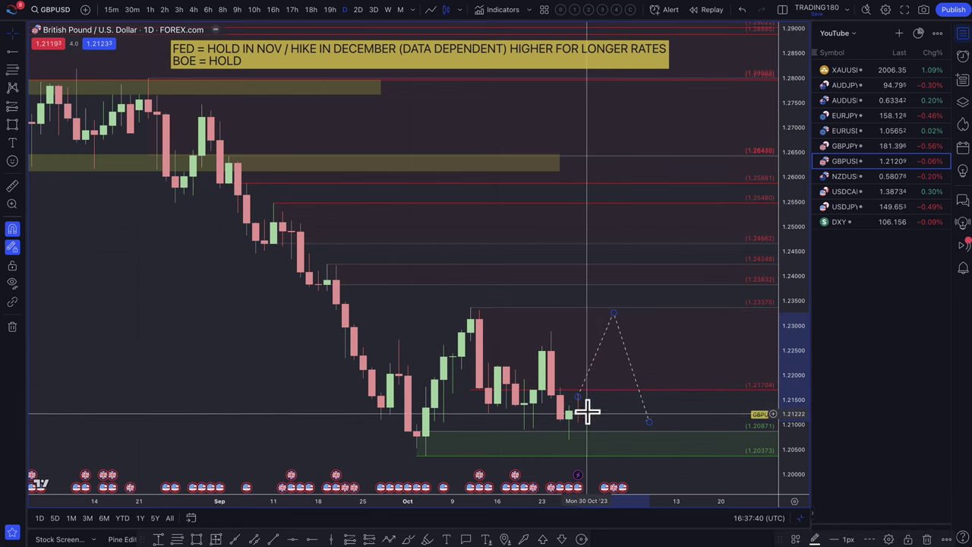
left_click_drag(577, 397, 578, 414)
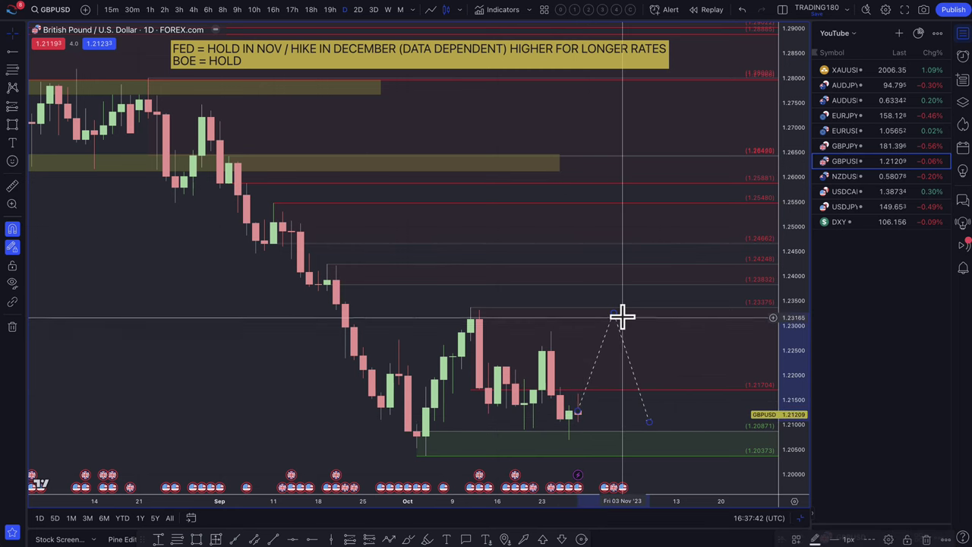
scroll(575, 335, "down", 2)
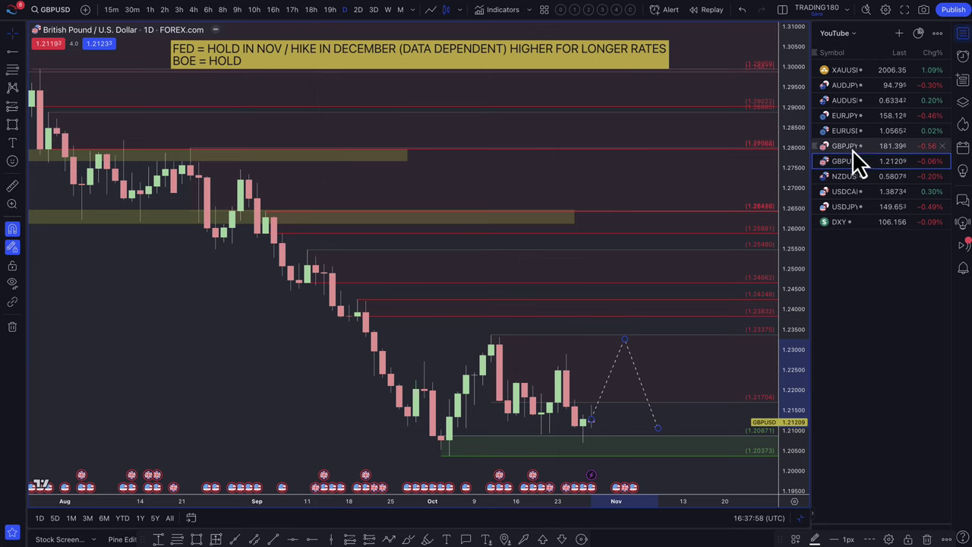
scroll(625, 364, "down", 5)
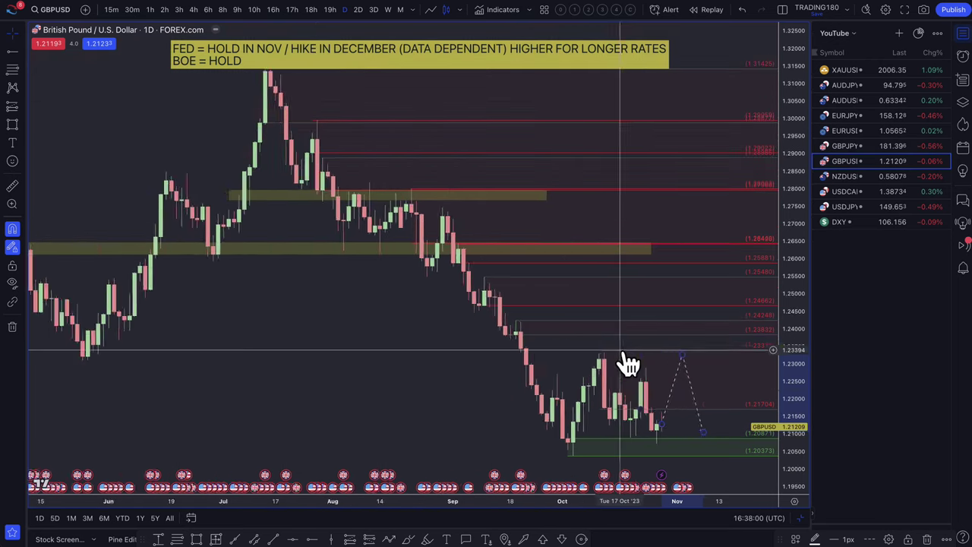
scroll(678, 440, "down", 5)
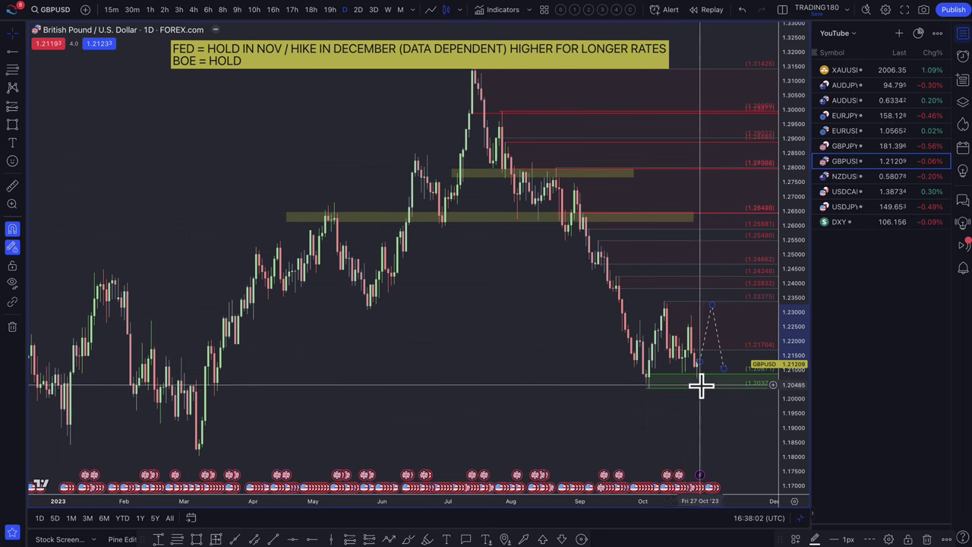
scroll(709, 384, "up", 3)
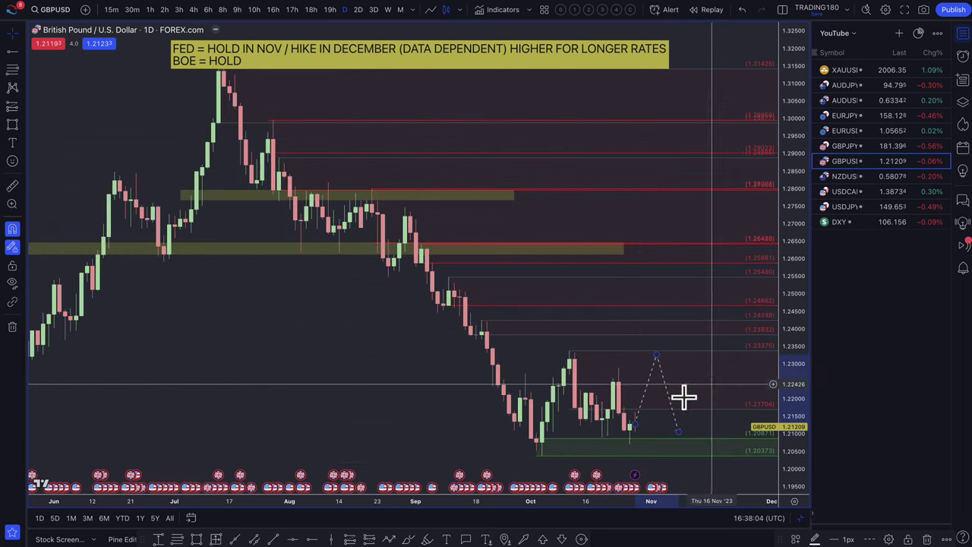
scroll(637, 453, "up", 3)
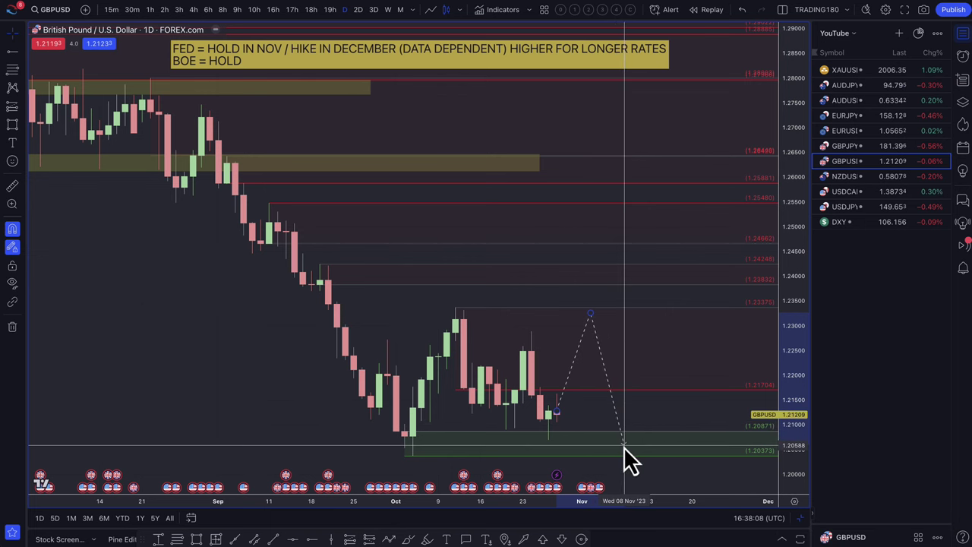
left_click(624, 445)
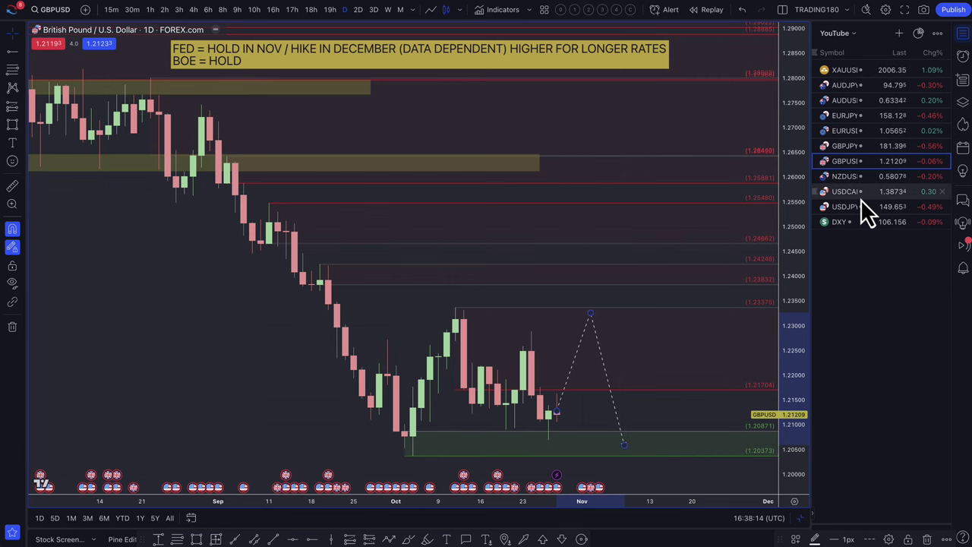
Open the GBPJPY daily chart and extend the yellow band near 181.0 to 22 November
left_click(858, 146)
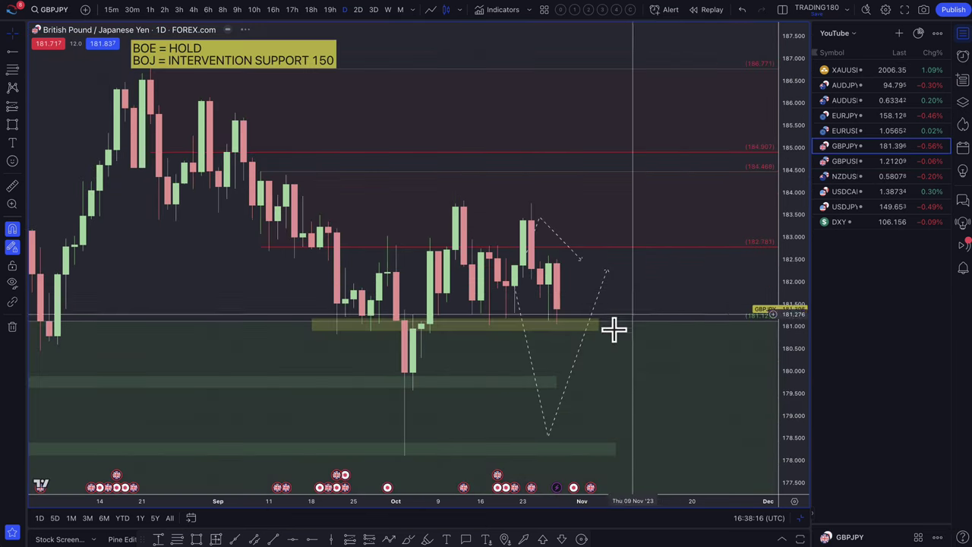
scroll(630, 286, "down", 2)
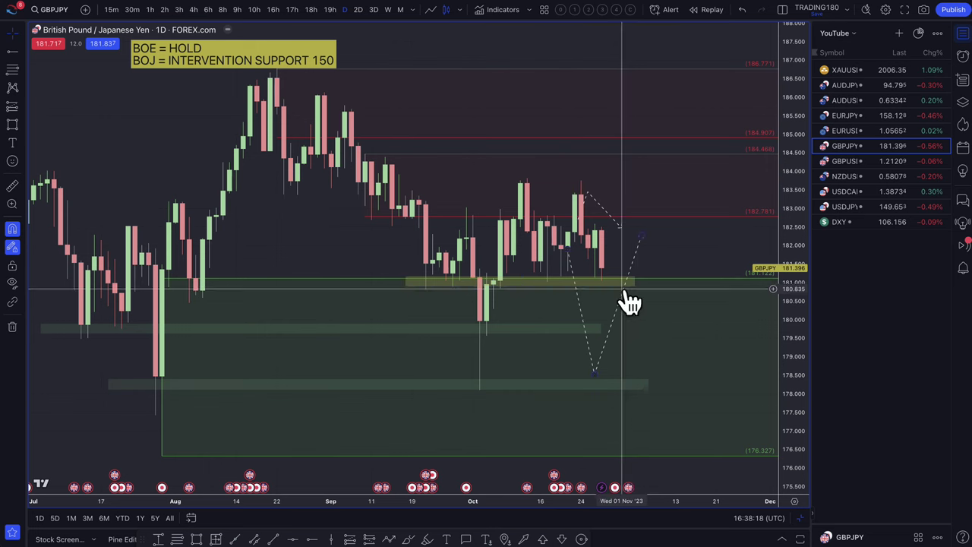
left_click_drag(634, 282, 740, 280)
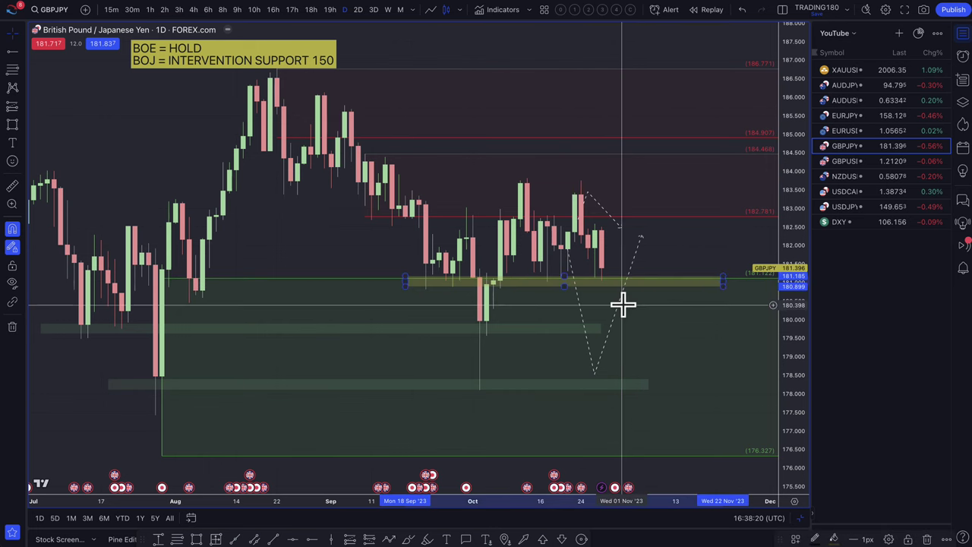
Shift the V-shaped dashed path to start at the latest candle, and move the upper path's peak to the 24 October high
scroll(623, 304, "up", 3)
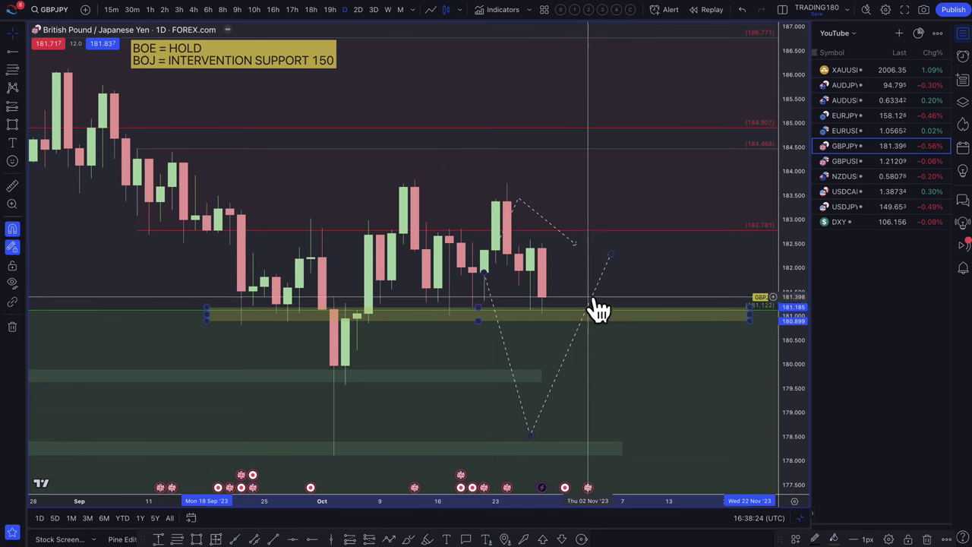
mouse_move(600, 304)
left_mouse_down()
mouse_move(674, 297)
mouse_move(655, 323)
left_mouse_up()
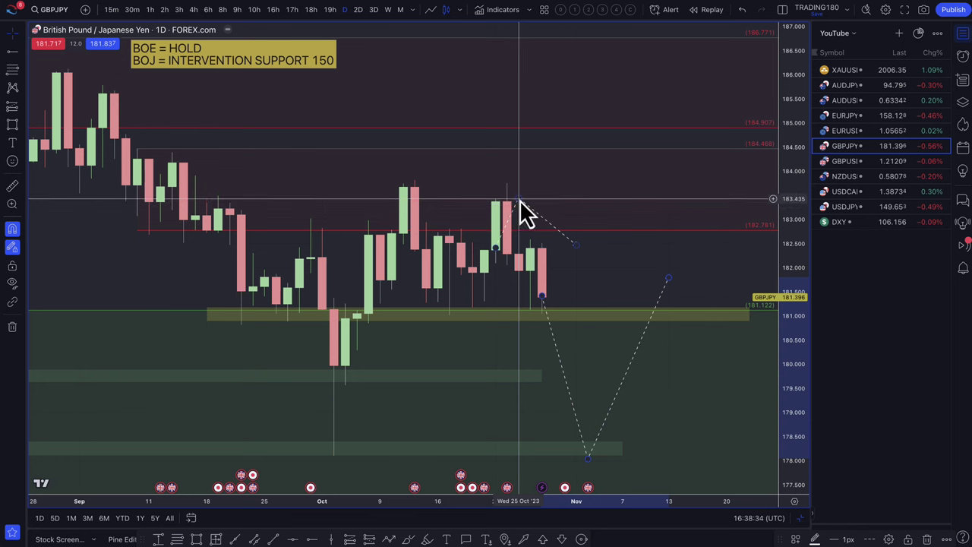
left_click_drag(517, 206, 506, 186)
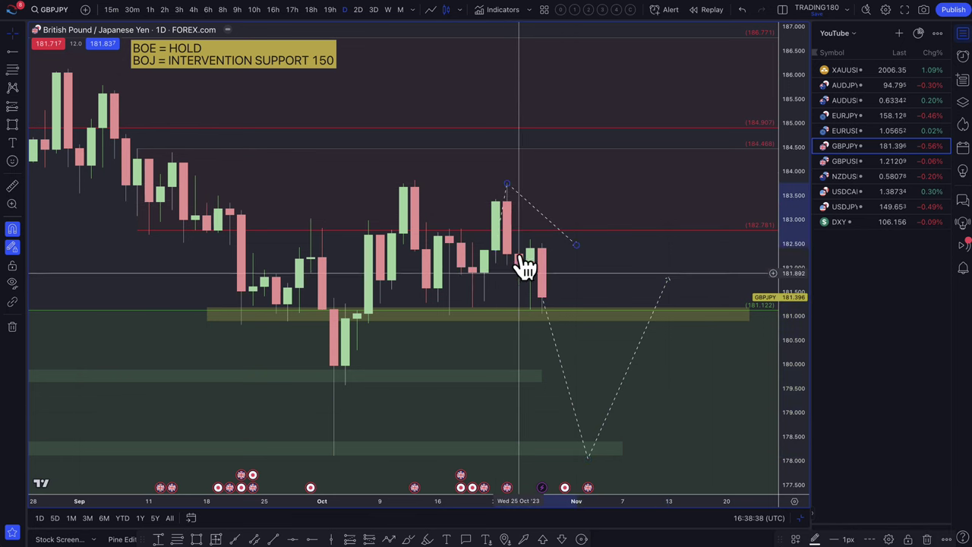
Examine GBPJPY's recent price swings on the 1-hour chart and return to the daily timeframe
left_click(150, 13)
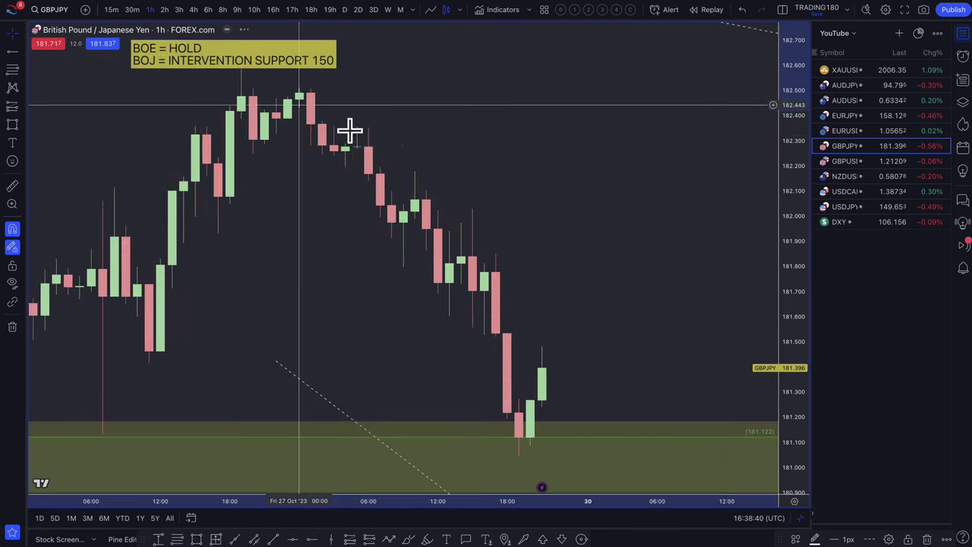
scroll(347, 130, "down", 5)
scroll(486, 92, "down", 3)
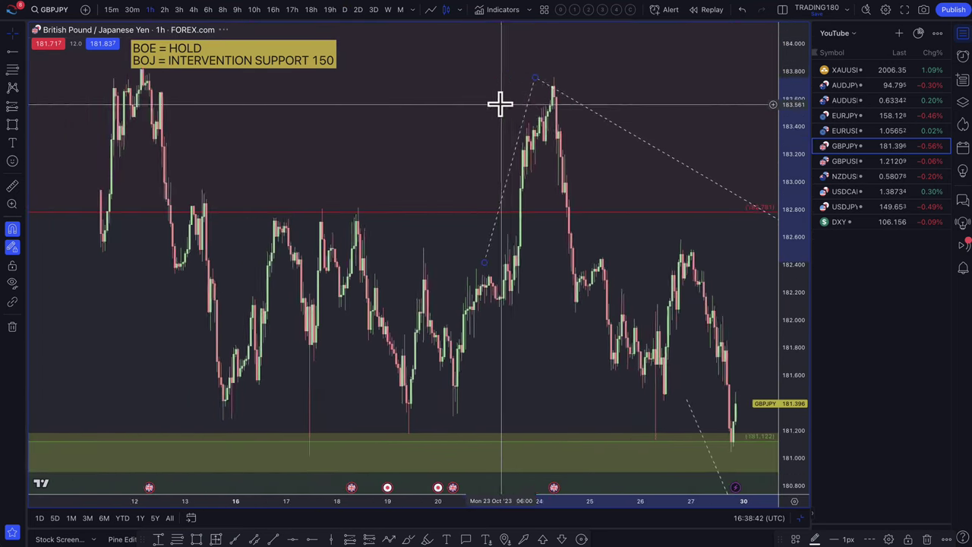
left_click(344, 10)
scroll(476, 105, "up", 4)
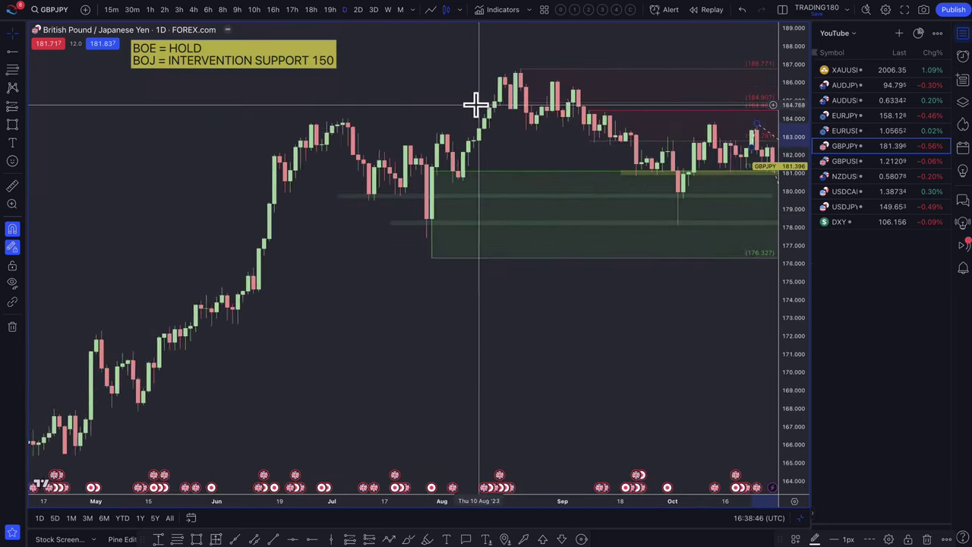
scroll(562, 163, "up", 5)
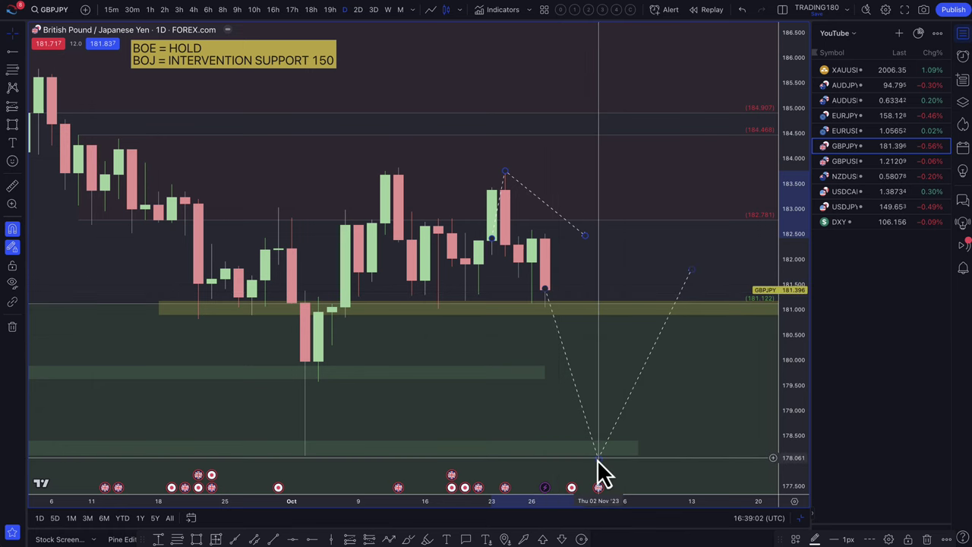
Raise the V-shaped path's low to about 179.4 and pull its endpoint in to 1 November at about 182.1
left_click_drag(597, 458, 583, 392)
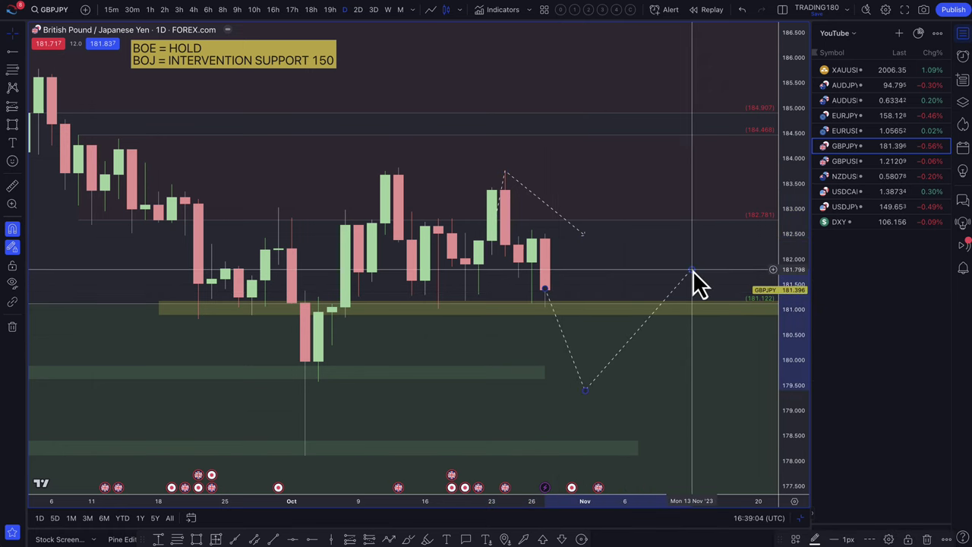
left_click_drag(692, 272, 586, 257)
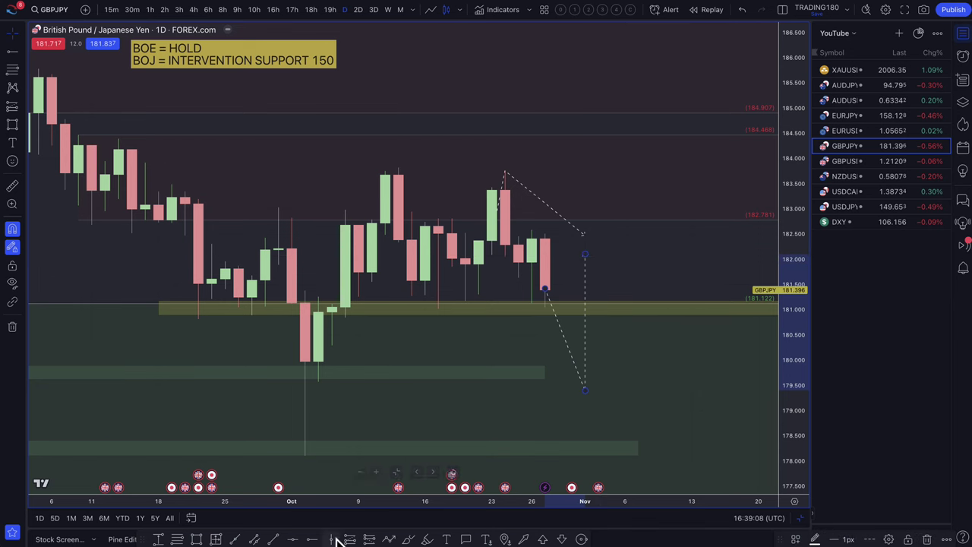
left_click(12, 69)
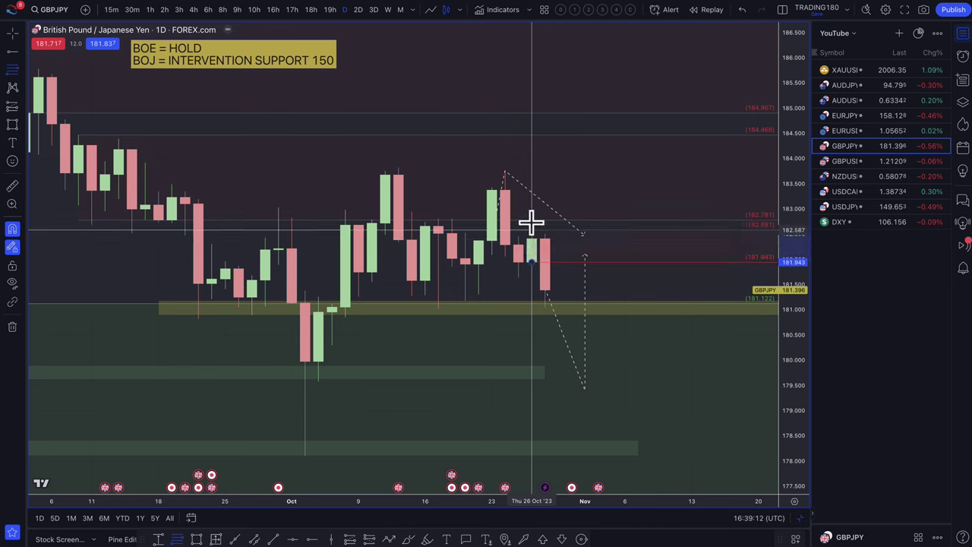
left_click(531, 222)
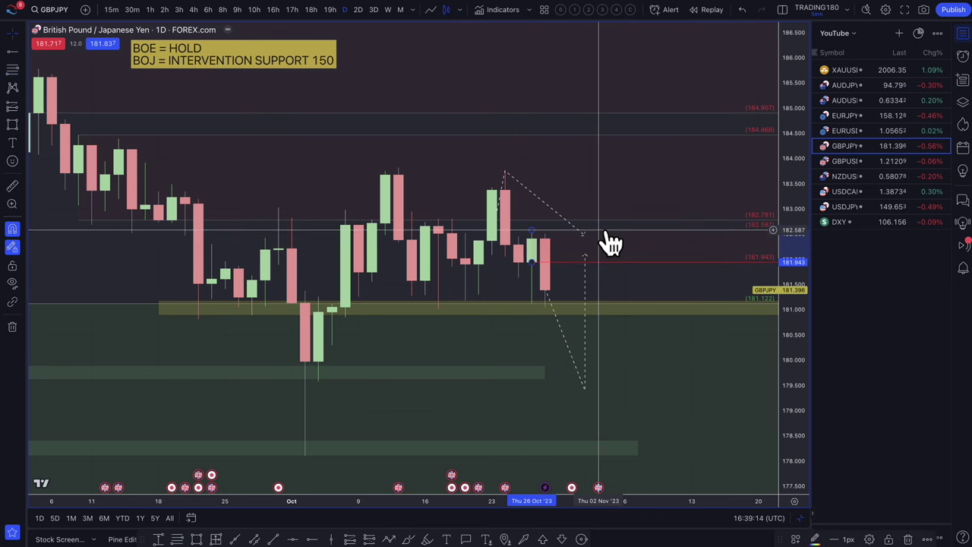
key("Delete")
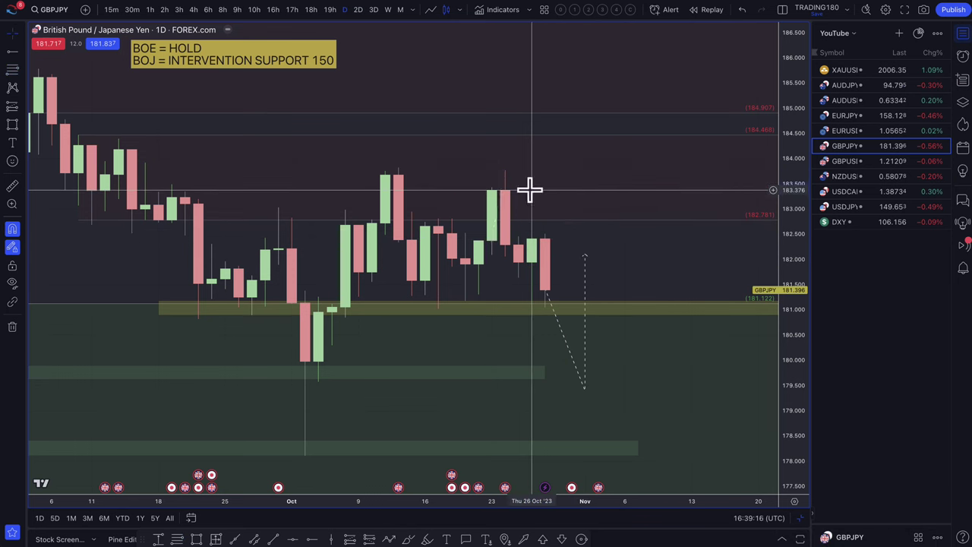
Delete the upper dashed path and move the V-shaped path's endpoint to 3 November at about 182.1
key("Delete")
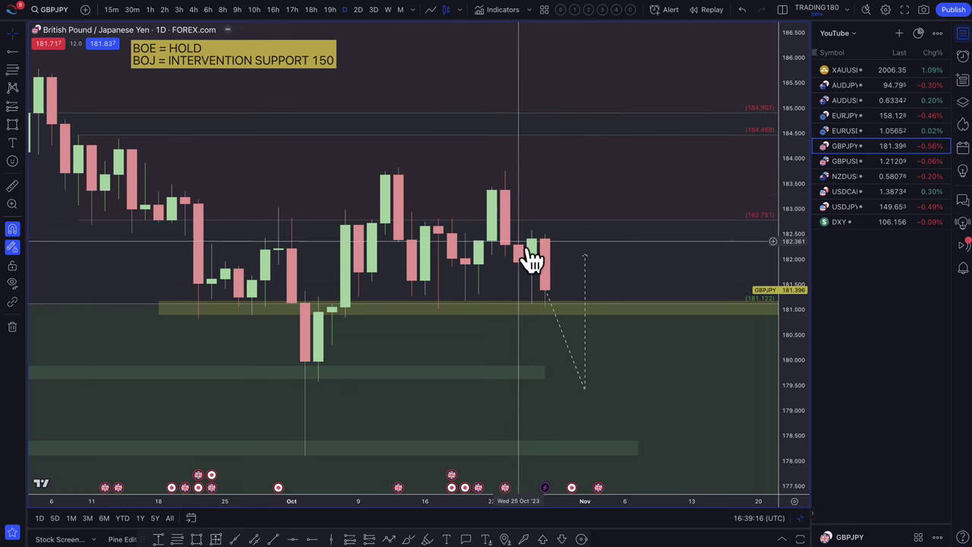
double_click(612, 256)
Draw a supply zone on GBPJPY from the 26 October candle, spanning 181.943 to 182.587
left_click(12, 68)
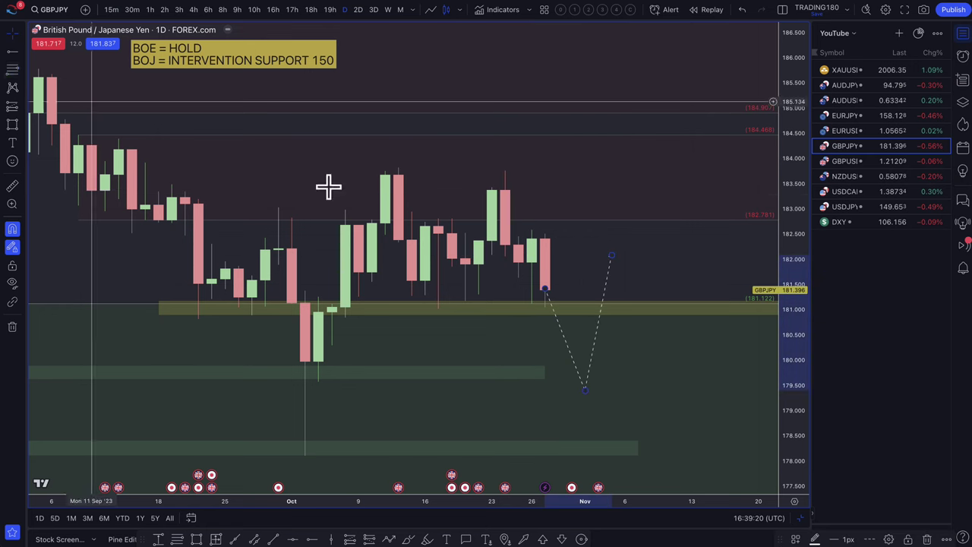
left_click(533, 262)
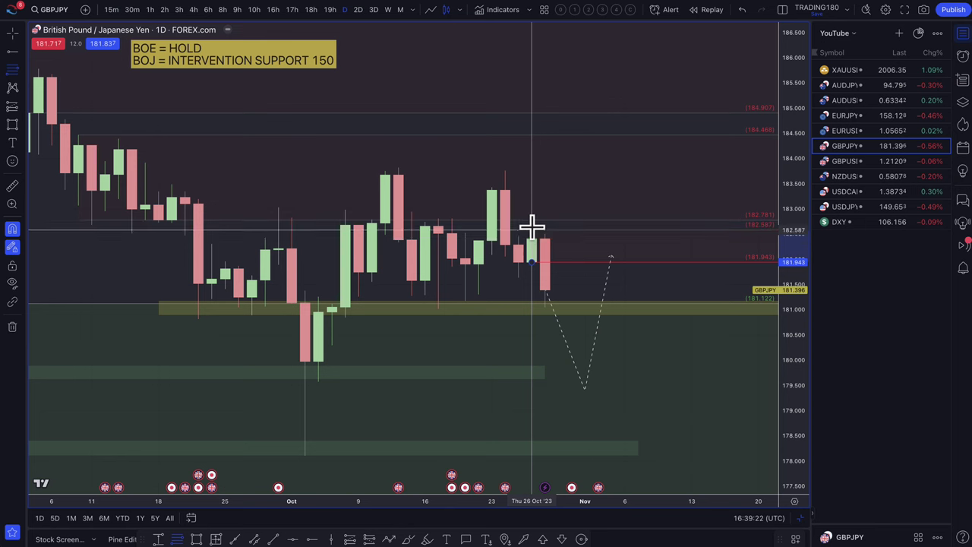
left_click(531, 229)
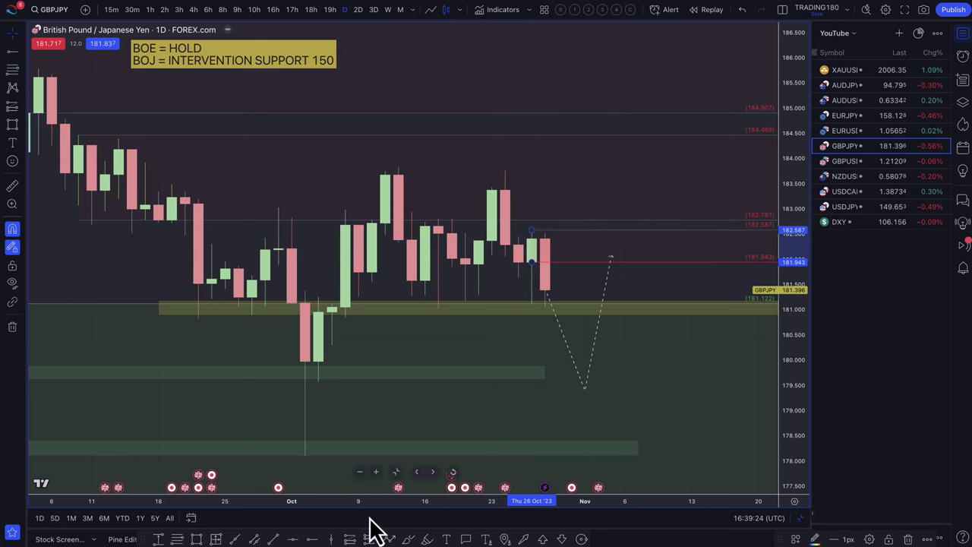
Draw a dashed path from about 182.25 on 3 November down to about 179.5 on 10 November
left_click(389, 539)
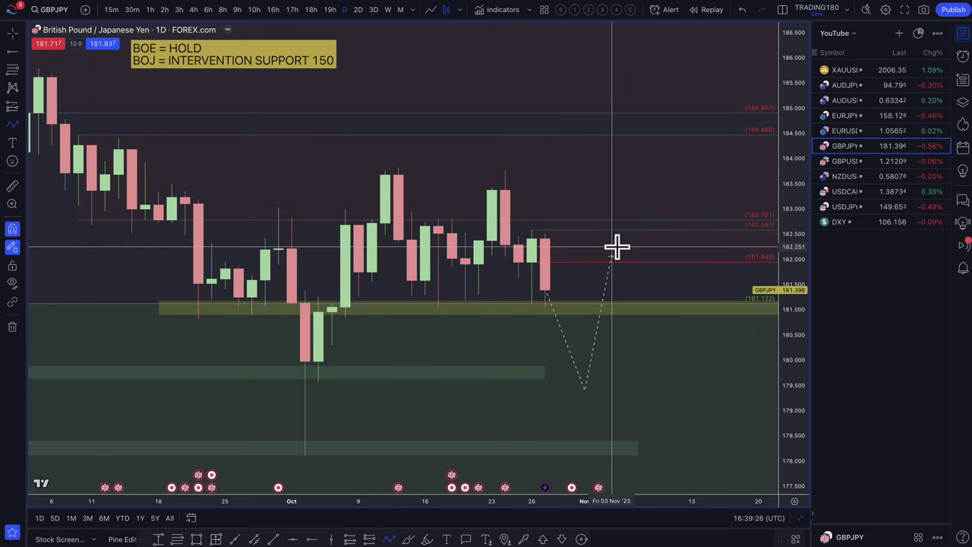
left_click(612, 247)
double_click(674, 384)
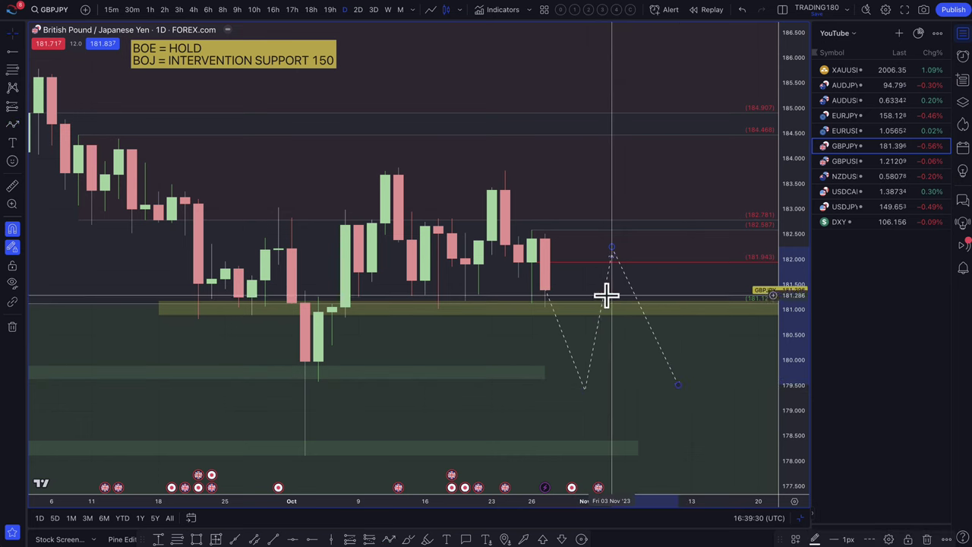
left_click_drag(612, 258, 612, 247)
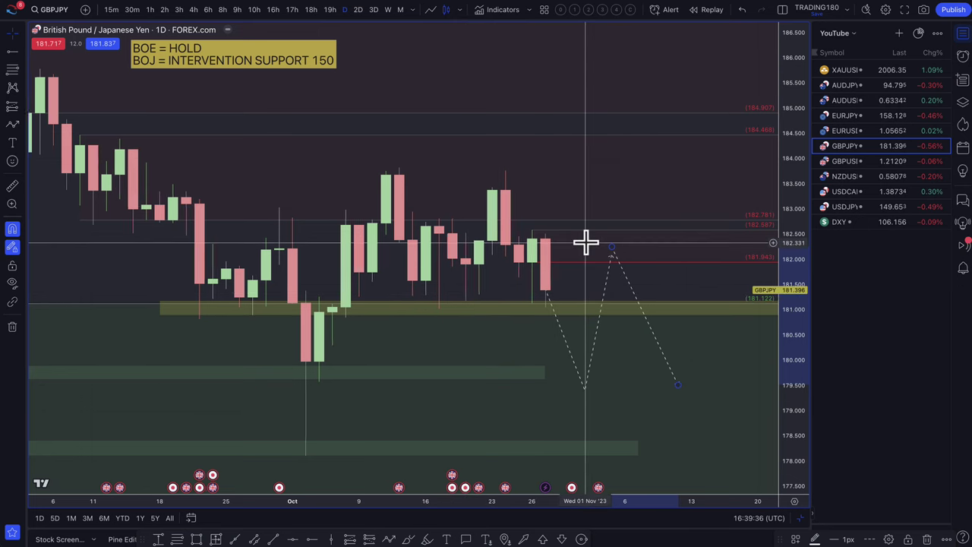
scroll(548, 235, "down", 2)
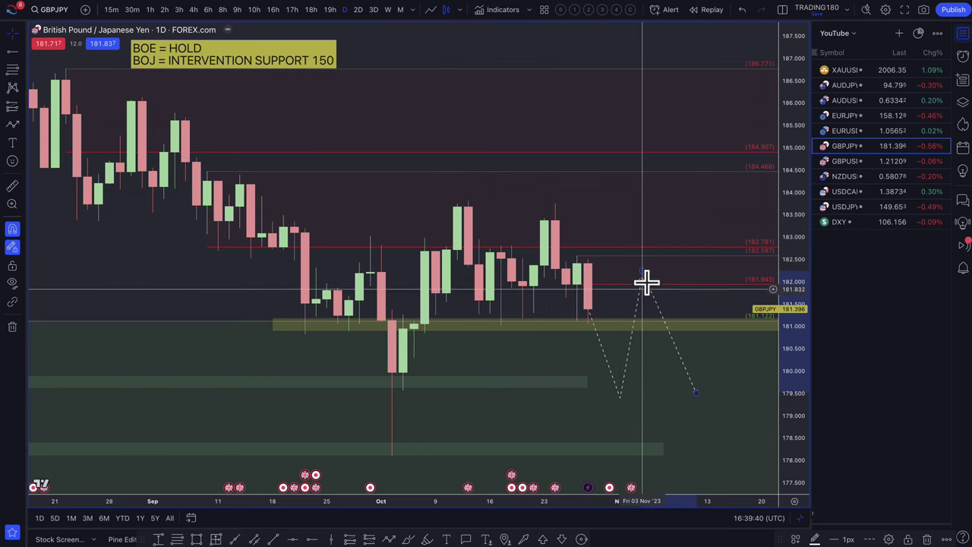
Open the EURUSD daily chart and delete the supply zone between 1.06055 and 1.06399
left_click(850, 134)
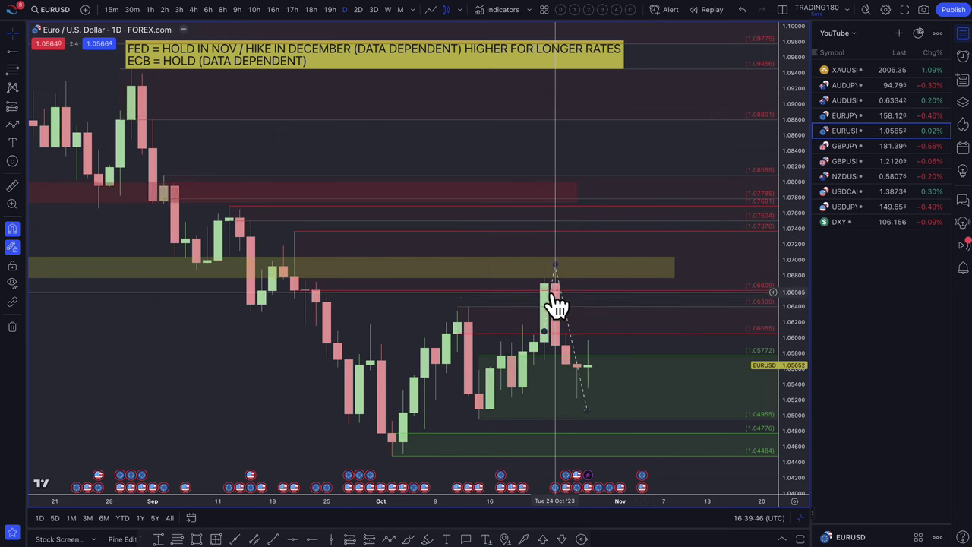
scroll(642, 382, "up", 3)
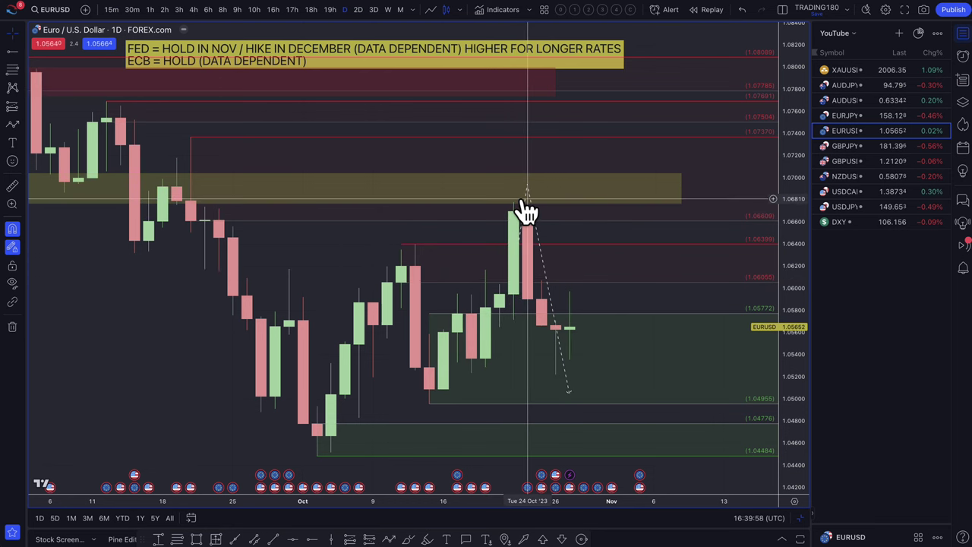
left_click(484, 248)
key("Delete")
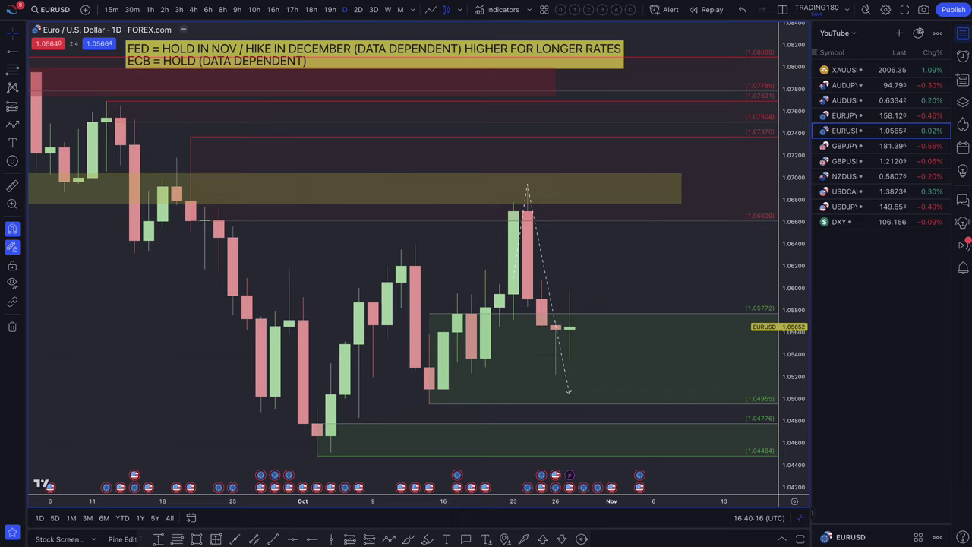
Switch to Discord and examine the enlarged EURUSD chart in the 25 October profit-taking post in discussion-room
key("super+Tab")
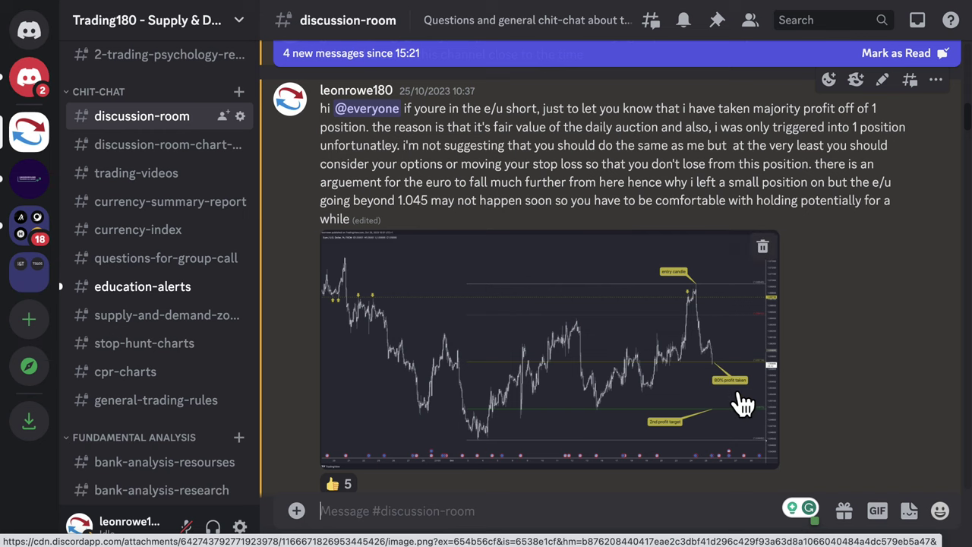
left_click(707, 369)
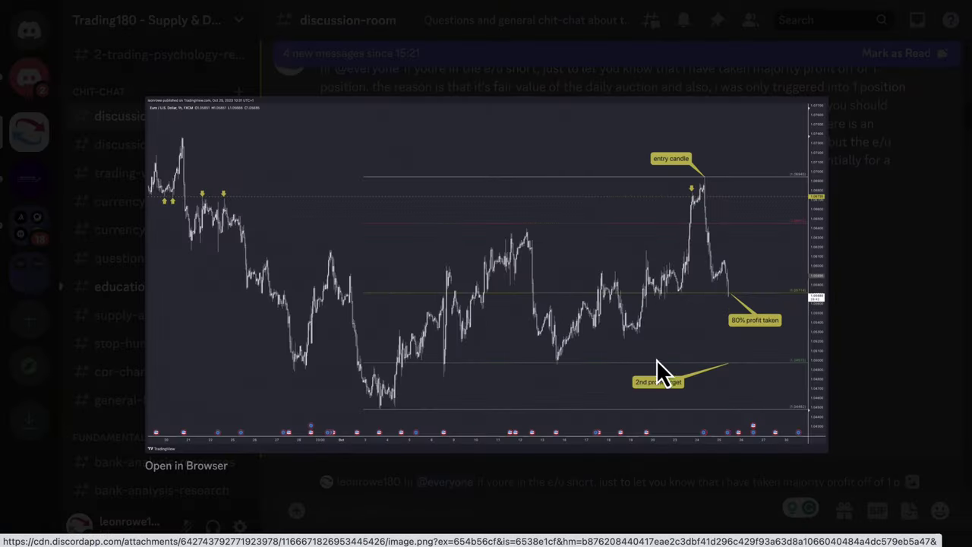
left_click(199, 468)
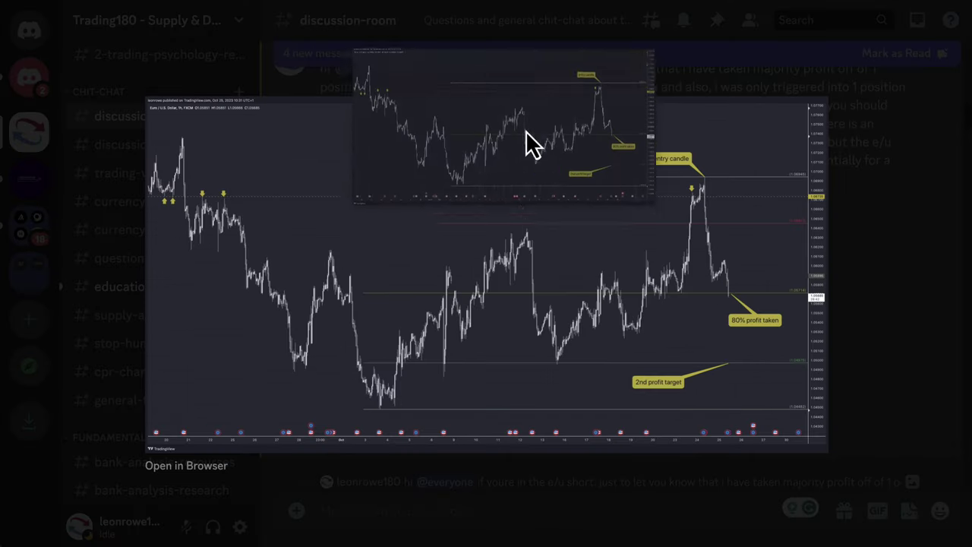
left_click(538, 92)
scroll(632, 318, "down", 3)
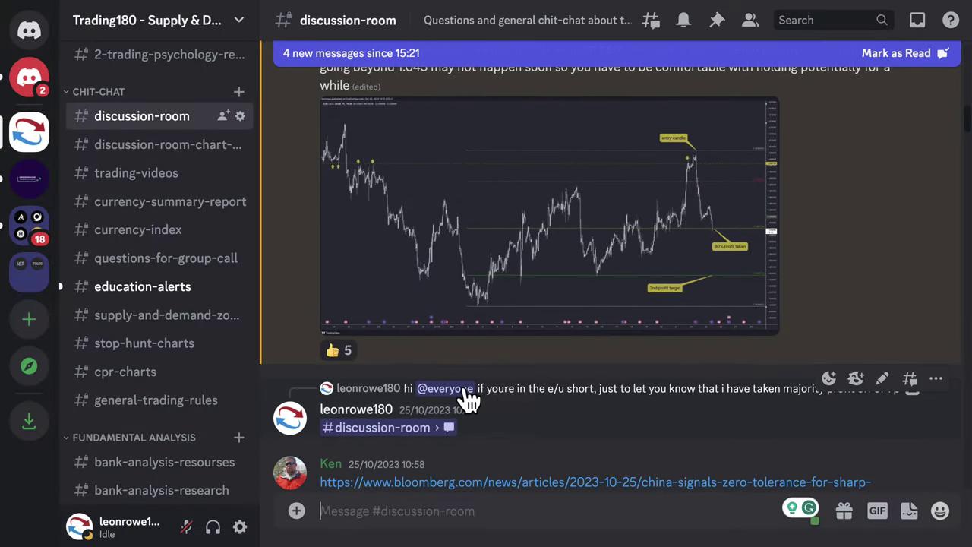
Follow the linked discussion-room message and examine the EURUSD chart posted on 24 October 2023 at 10:12
left_click(391, 429)
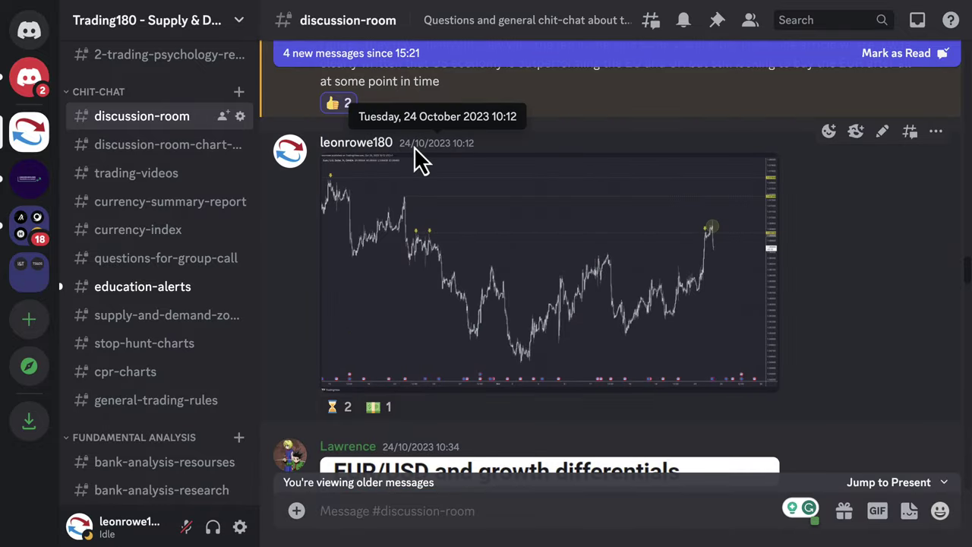
left_click(492, 281)
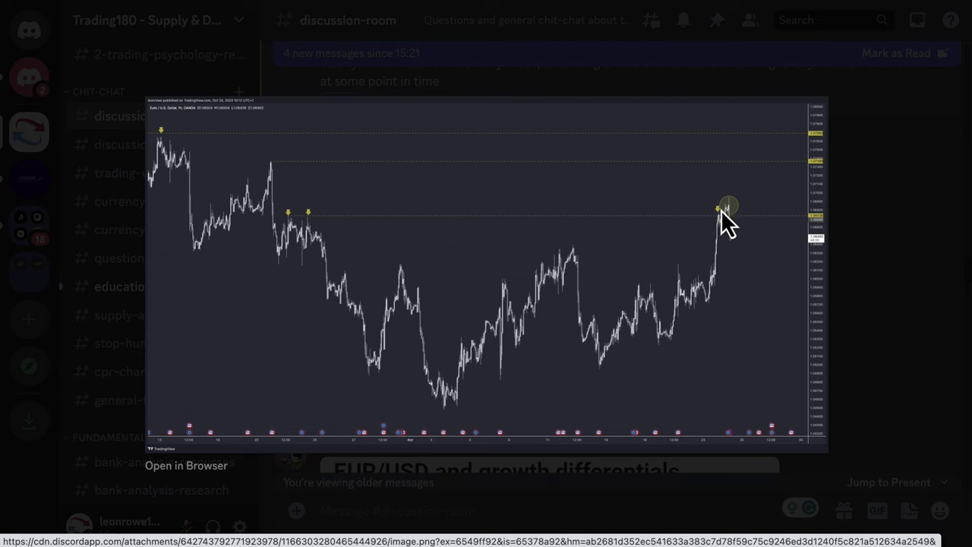
left_click(568, 73)
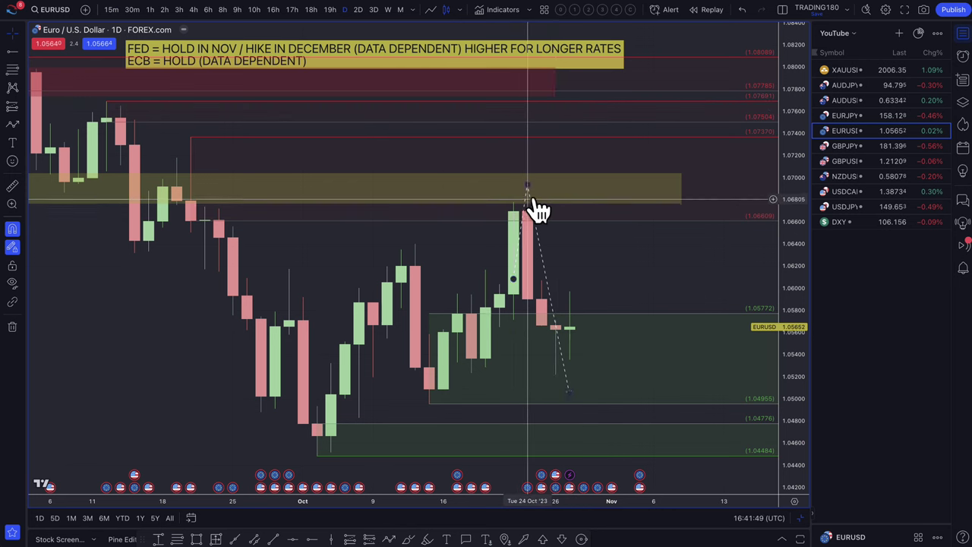
Shift the inverted-V dashed path off the latest EURUSD candles and browse the channel list in Discord
left_click_drag(527, 224, 499, 204)
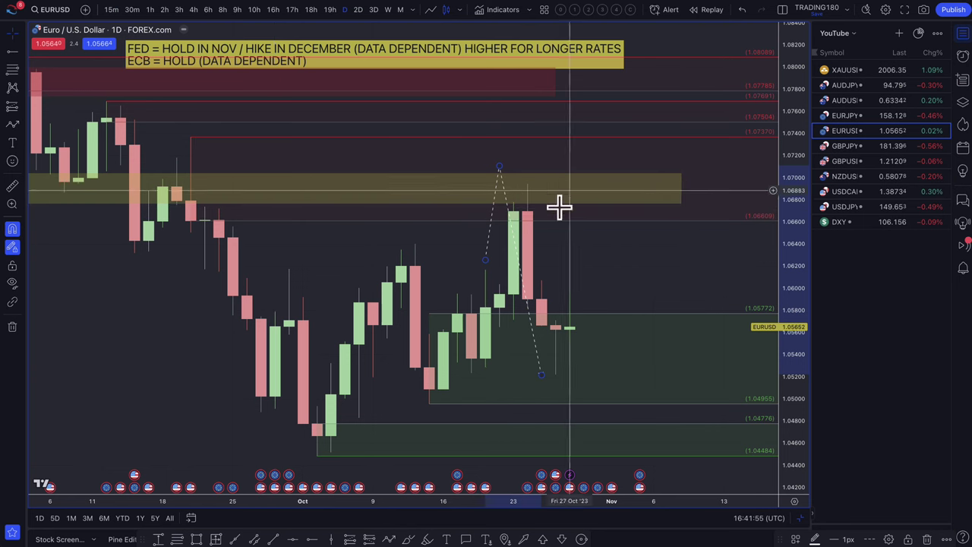
left_click(136, 1)
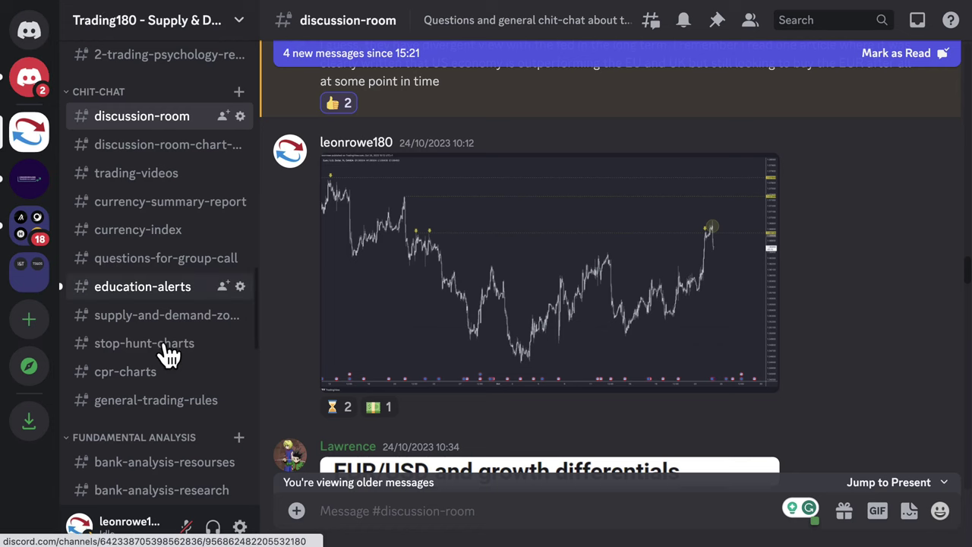
scroll(164, 437, "down", 3)
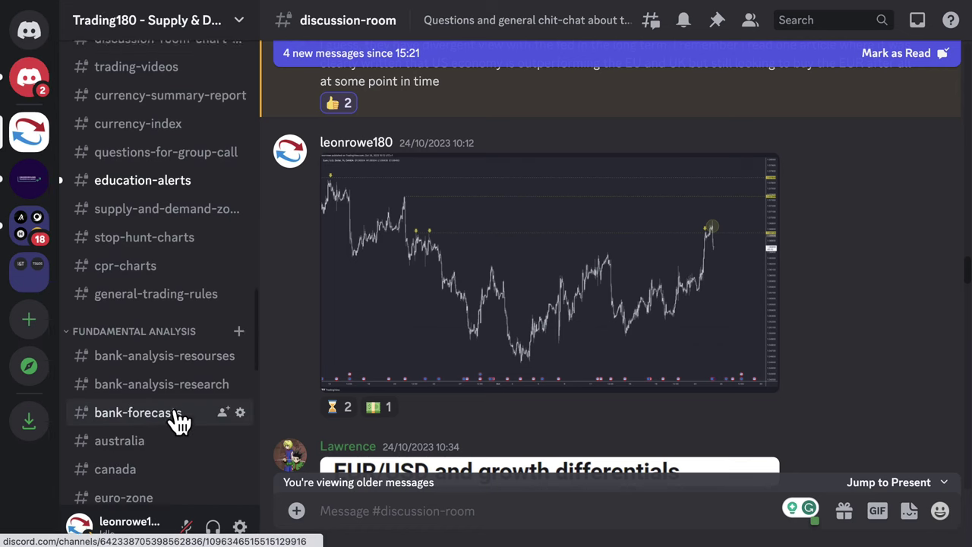
scroll(176, 365, "up", 1)
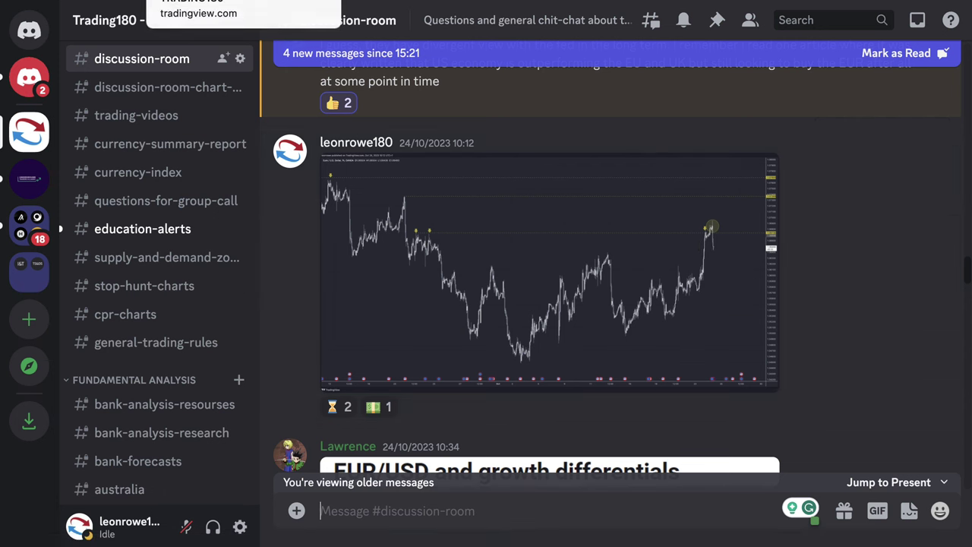
Return to the EURUSD chart in TradingView and delete the old inverted-V dashed path
key("super+Tab")
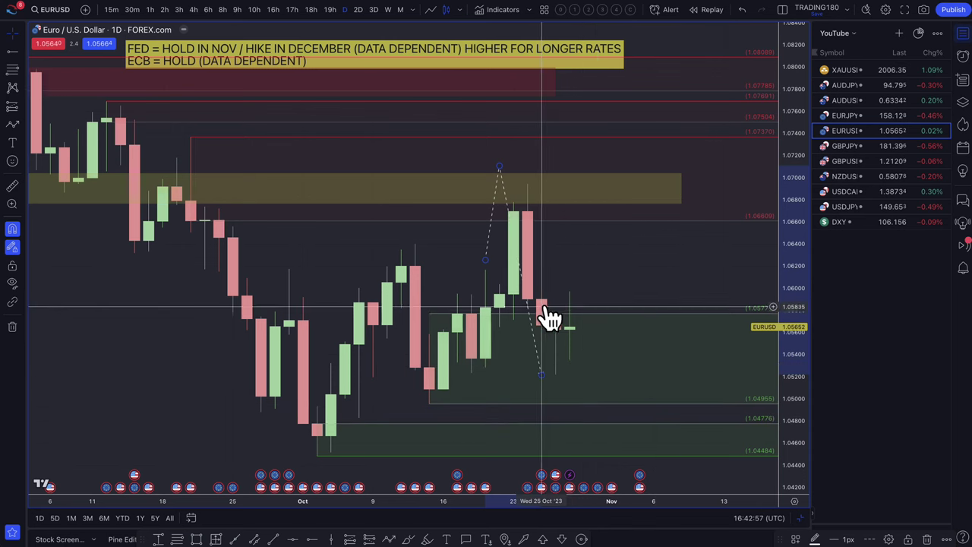
scroll(273, 266, "down", 1)
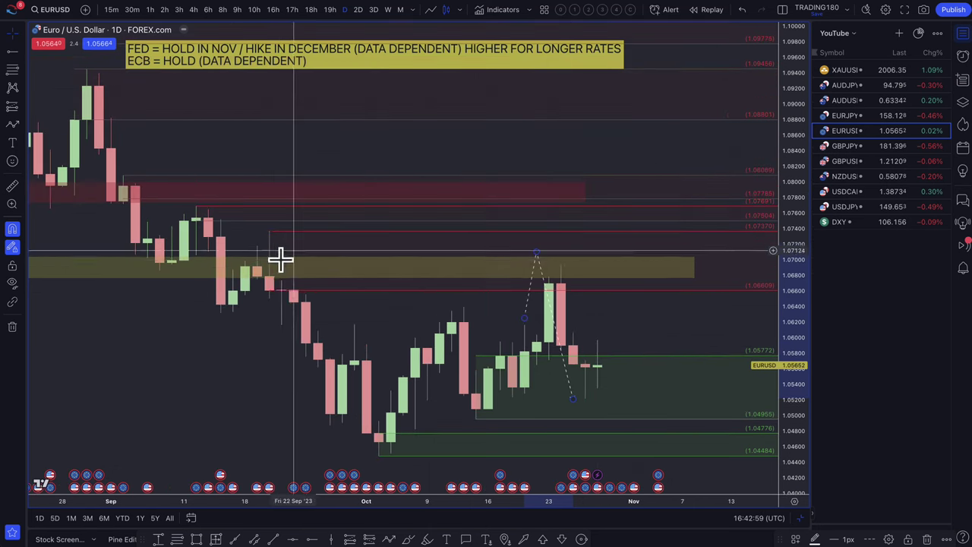
left_click(527, 305)
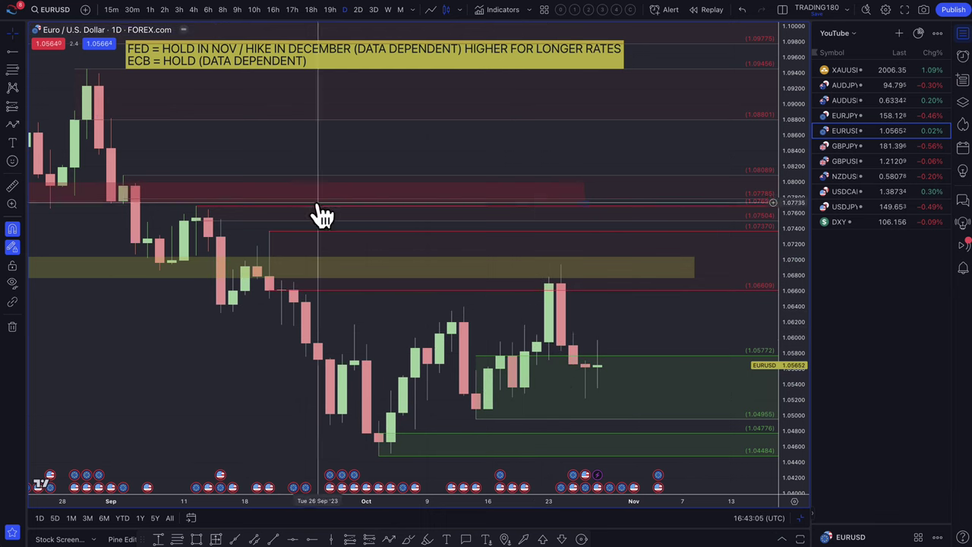
Draw a dashed path from 27 October at about 1.0565 up to about 1.0674 on 1 November and down to about 1.053 on 7 November
left_click(12, 124)
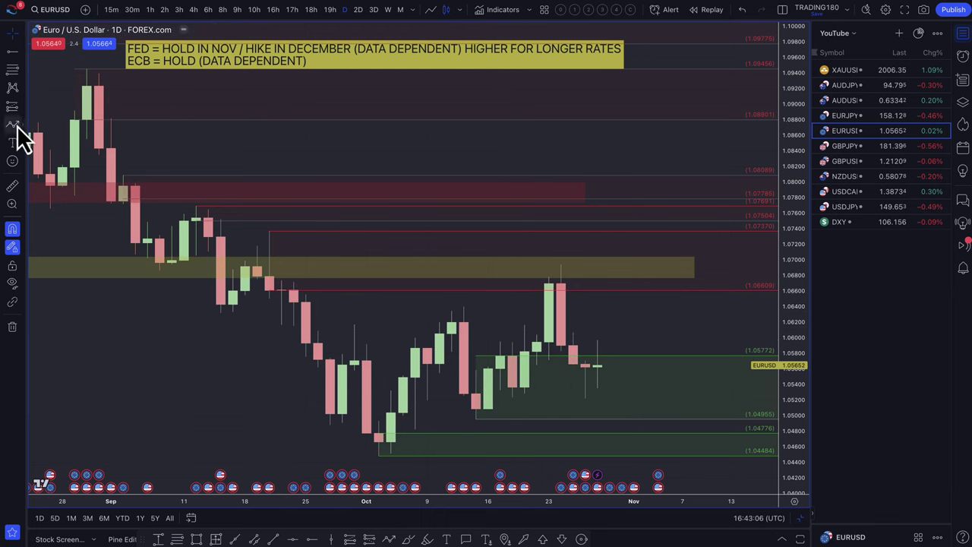
left_click(599, 357)
left_click(633, 283)
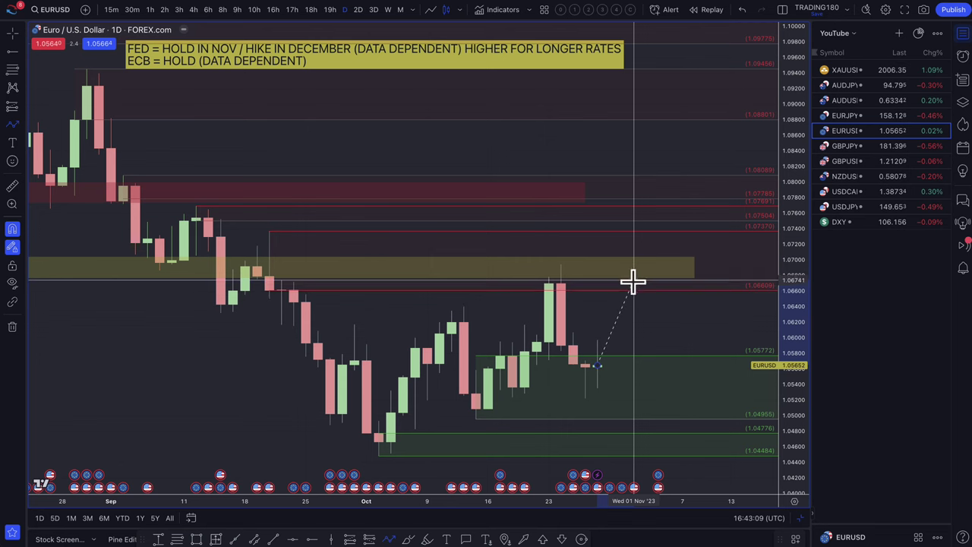
left_click(681, 392)
Draw a second dashed path from 27 October down to about 1.0448, up to about 1.0565 on 3 November, and down to about 1.0475 on 7 November
left_click(599, 366)
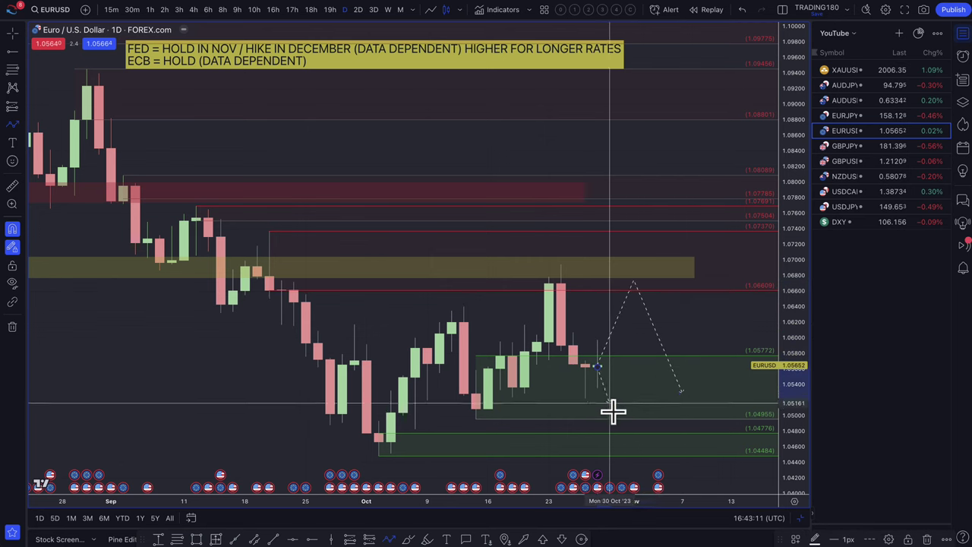
left_click(622, 455)
left_click(658, 366)
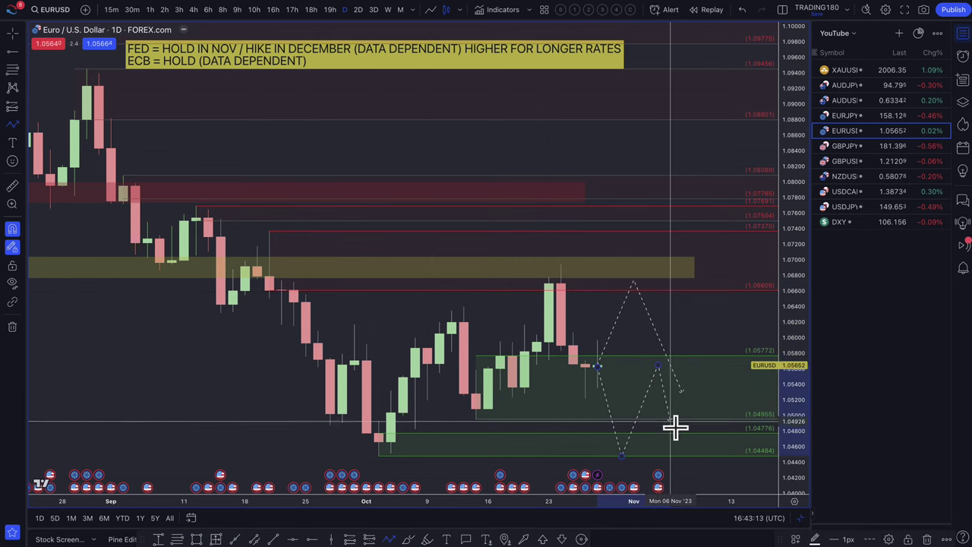
left_click(682, 436)
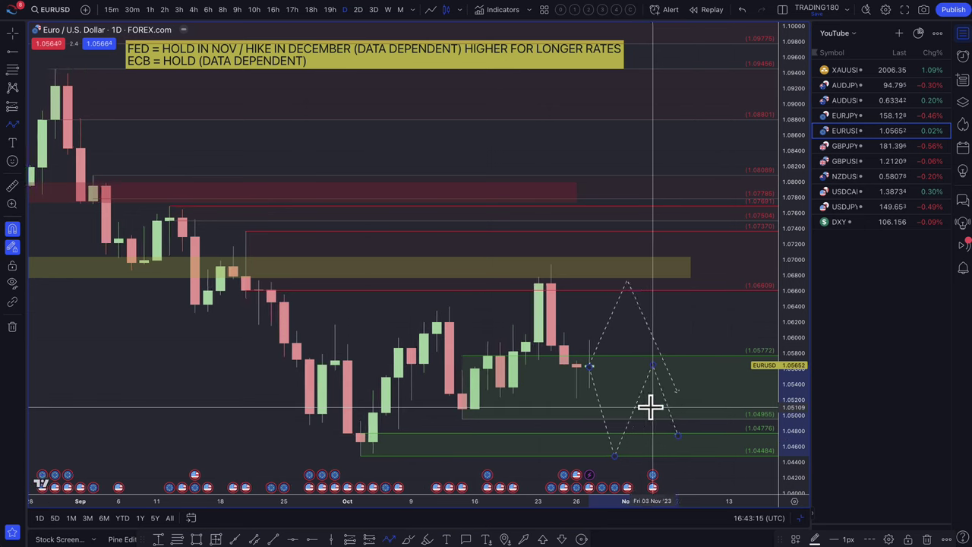
Switch to the Bloomberg article on ECB rates stalling the euro-zone economy and highlight its headline and summary points while reading
scroll(554, 369, "up", 2)
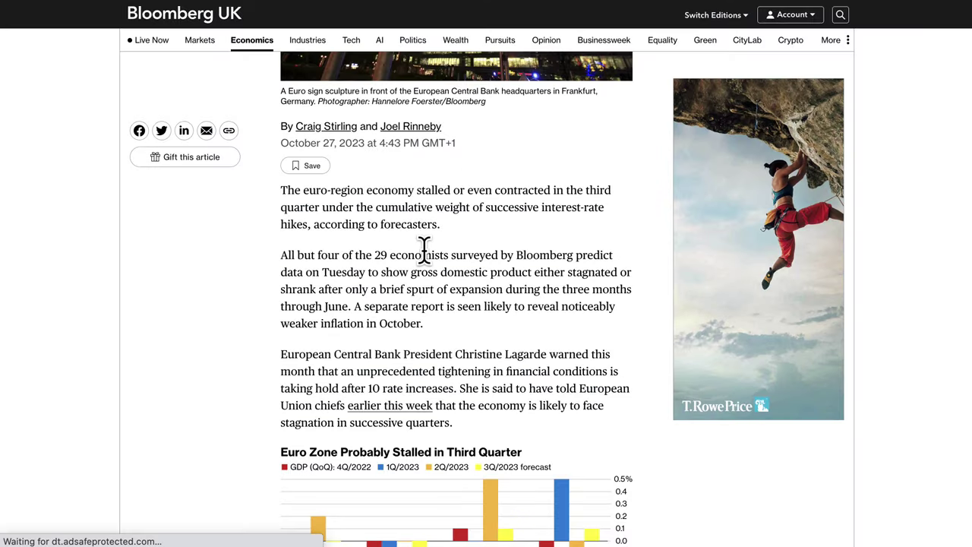
scroll(425, 249, "up", 5)
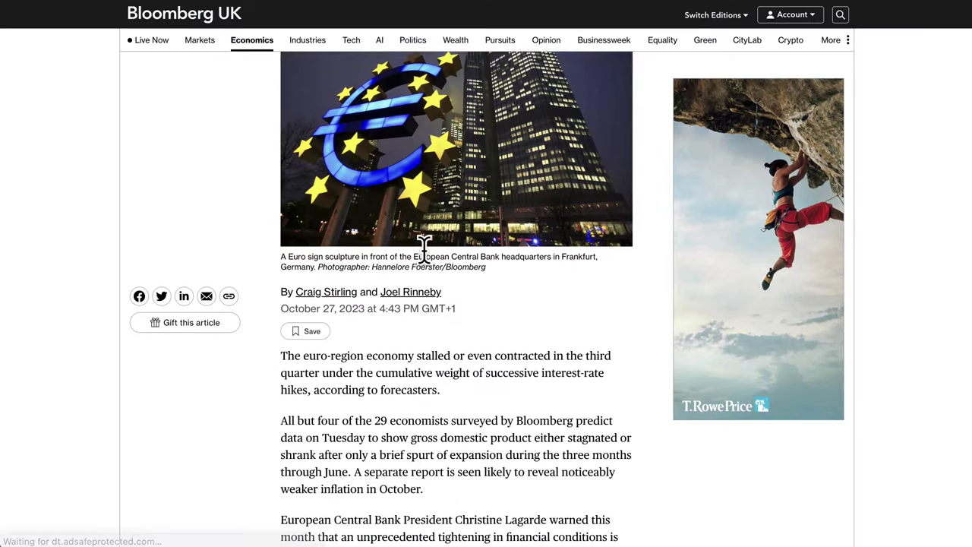
scroll(429, 264, "up", 1)
left_click_drag(281, 179, 587, 203)
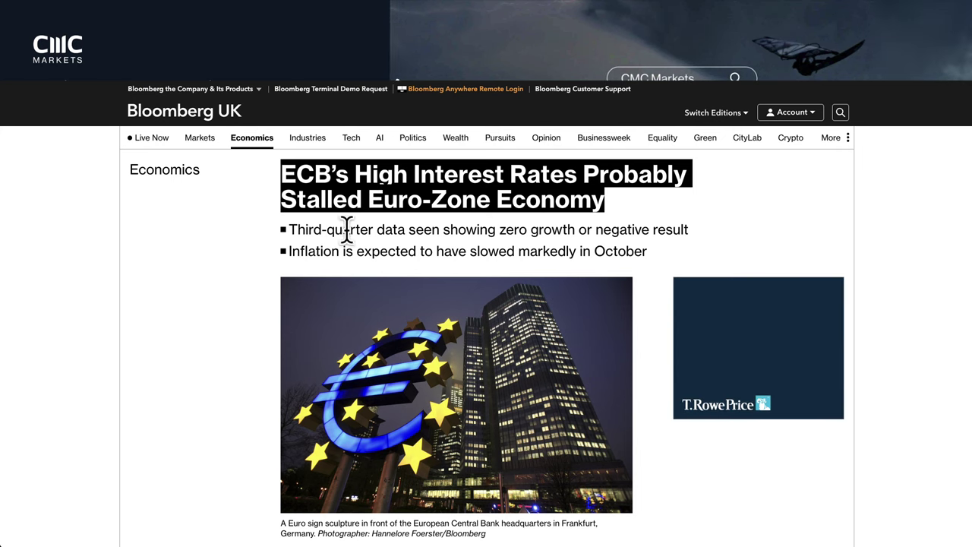
left_click_drag(404, 229, 590, 229)
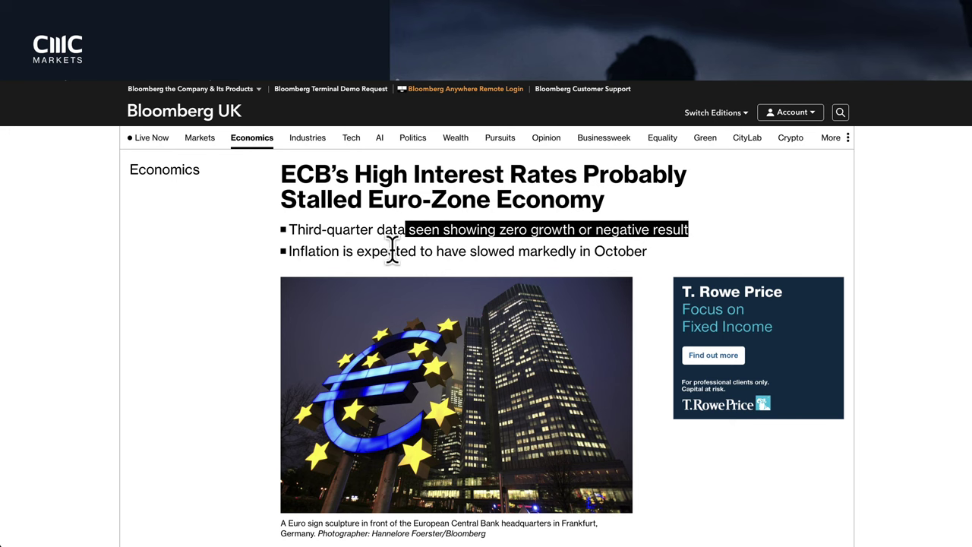
left_click_drag(316, 251, 418, 254)
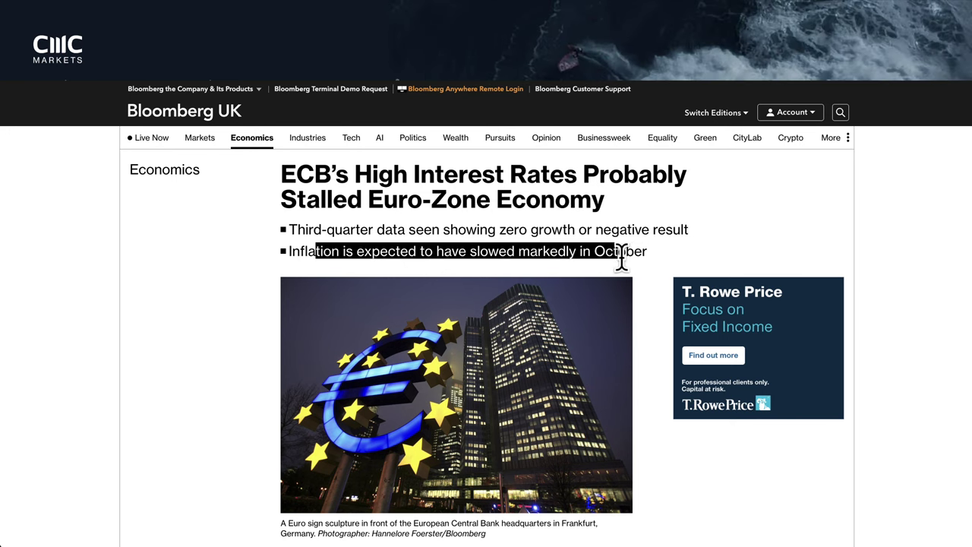
scroll(638, 379, "down", 6)
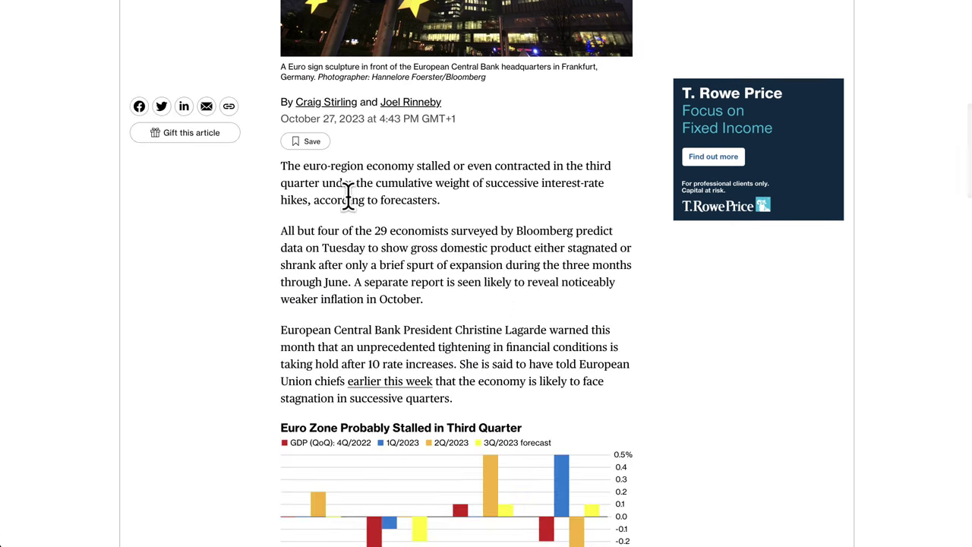
scroll(437, 171, "up", 6)
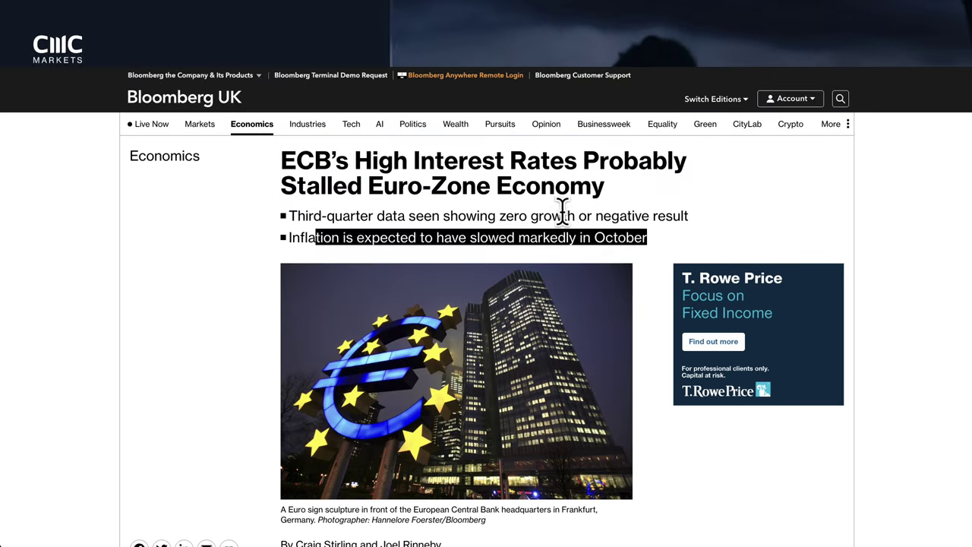
Highlight and read the article's first two paragraphs on third-quarter euro-region growth and October inflation, and revisit the headline
scroll(657, 292, "down", 5)
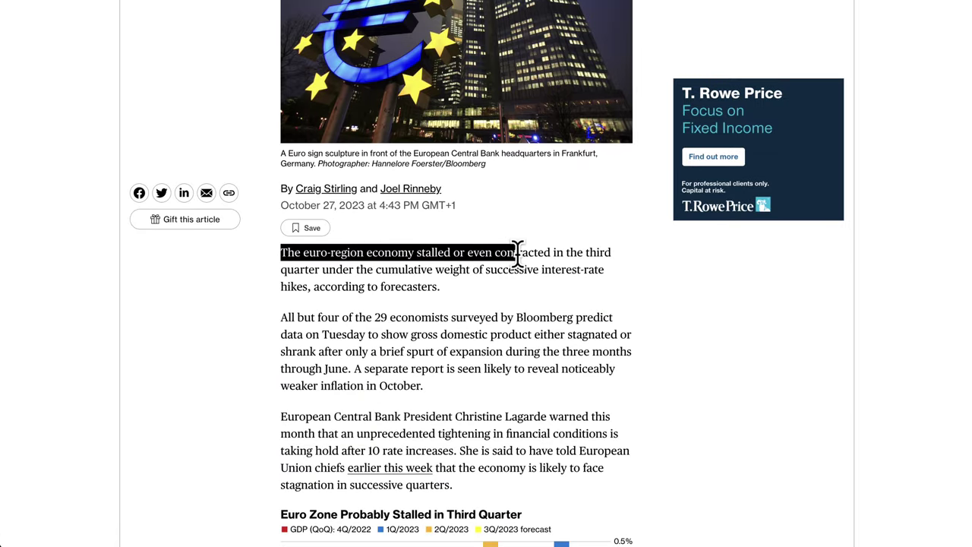
left_click(546, 252)
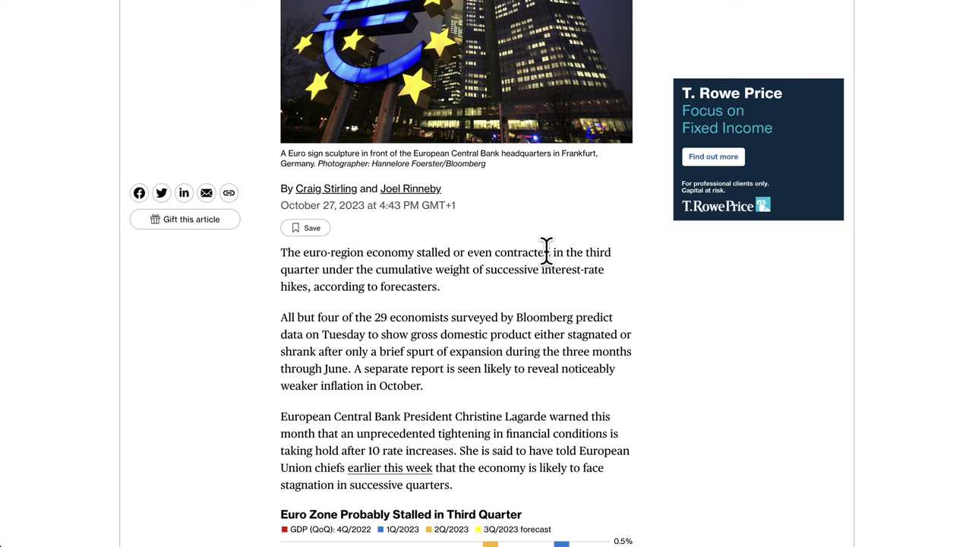
left_click_drag(320, 268, 429, 265)
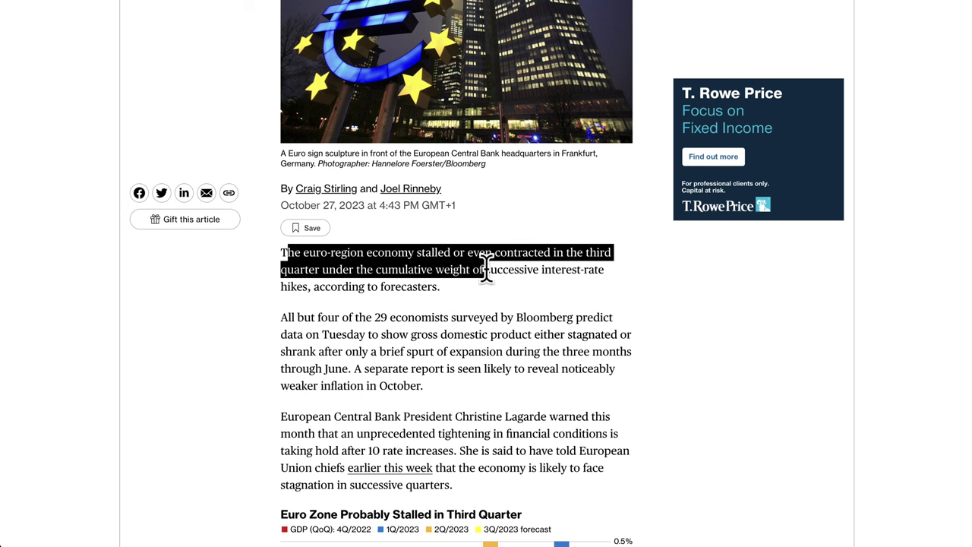
left_click_drag(599, 270, 455, 301)
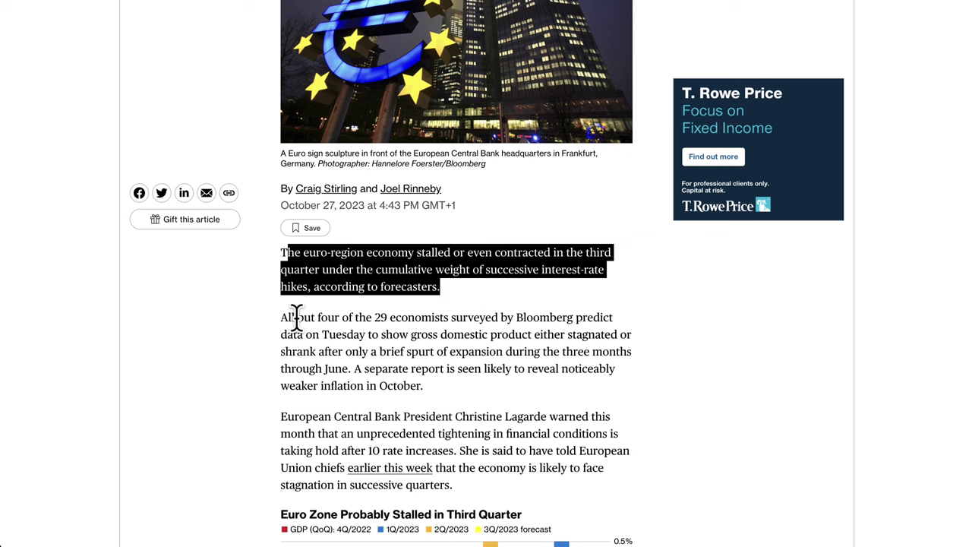
left_click_drag(296, 318, 425, 310)
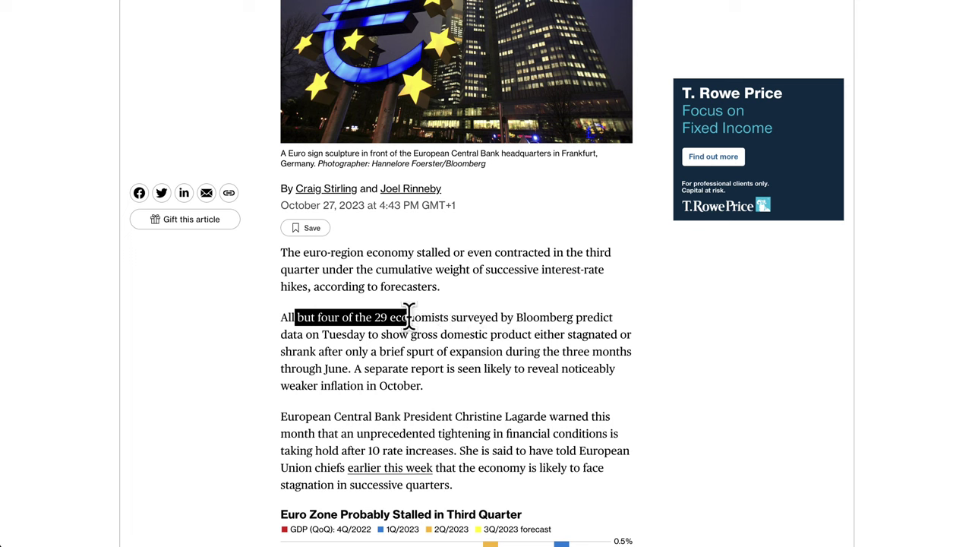
left_click_drag(409, 315, 388, 366)
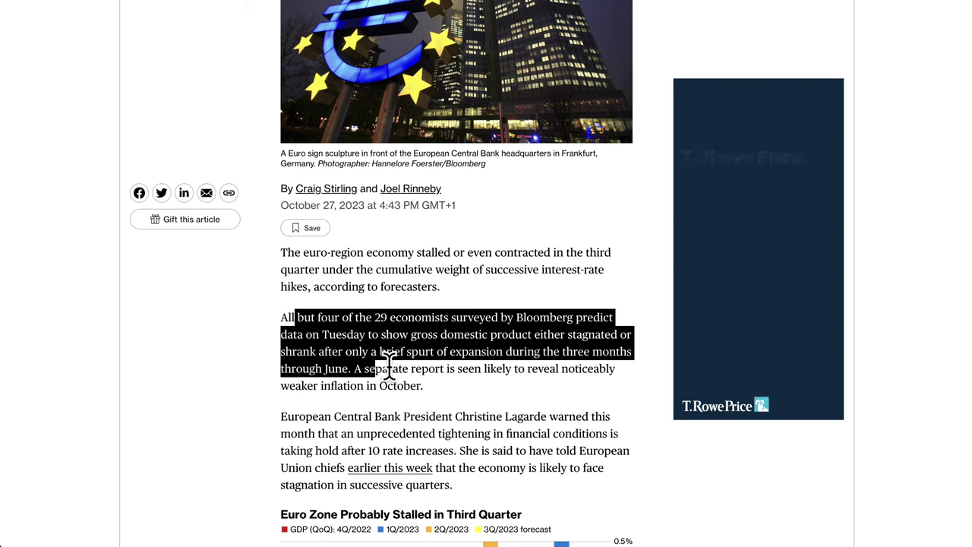
left_click_drag(523, 369, 357, 376)
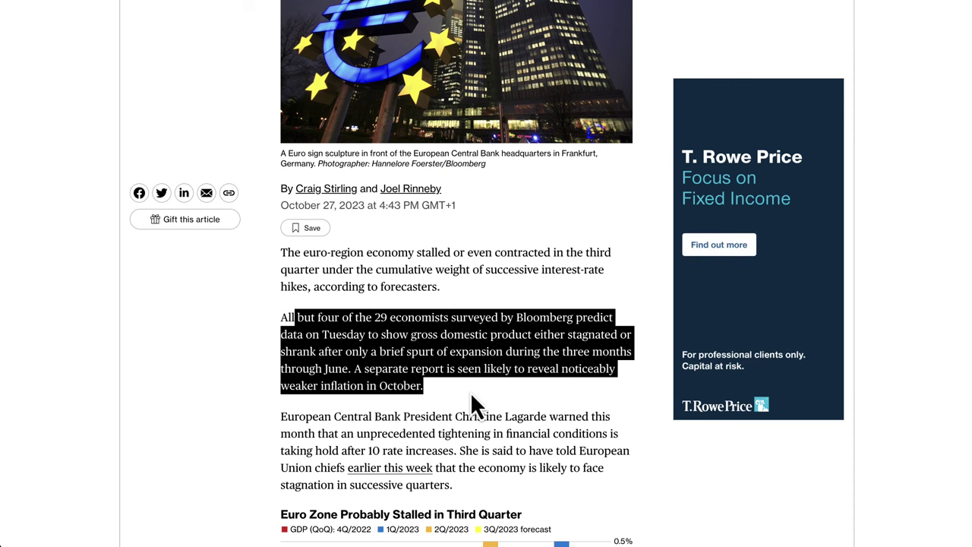
scroll(516, 319, "up", 3)
scroll(472, 120, "up", 2)
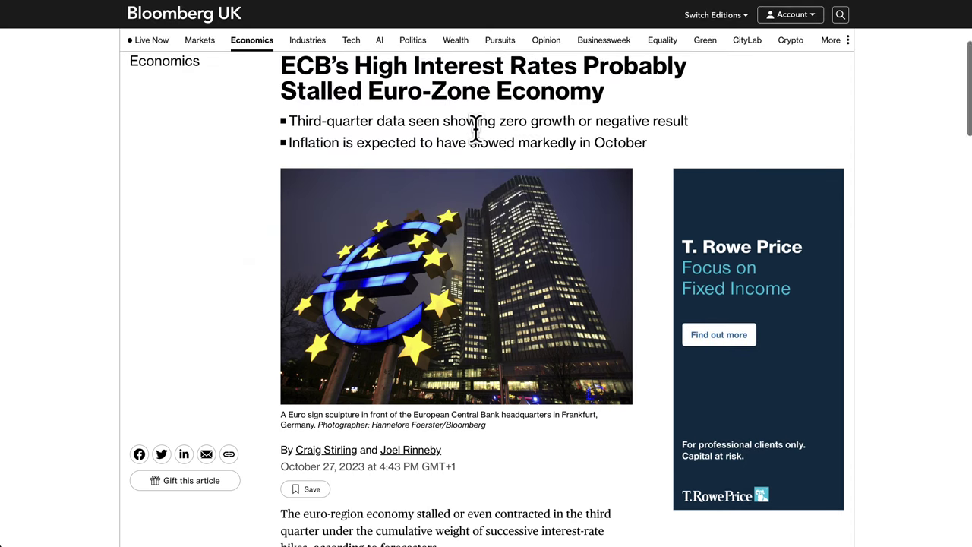
scroll(531, 227, "down", 2)
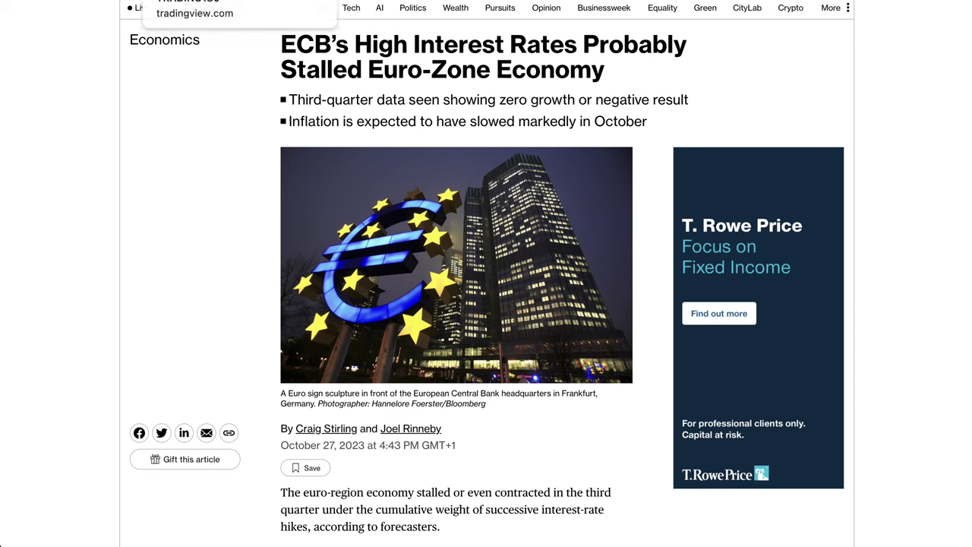
Switch back to the EURUSD chart, lower the upper path's peak to about 1.066 and raise the lower path's first low to about 1.0459
left_click(189, 1)
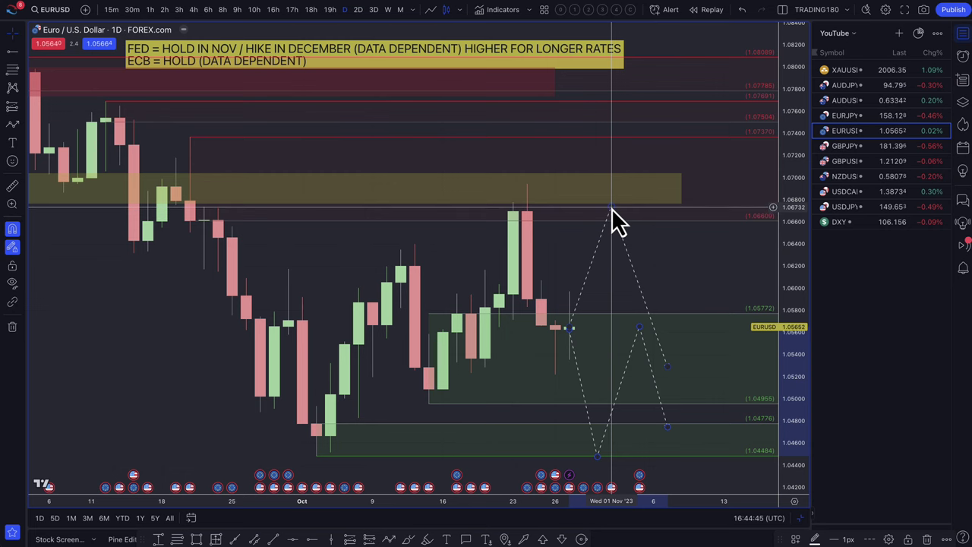
left_click_drag(611, 210, 612, 220)
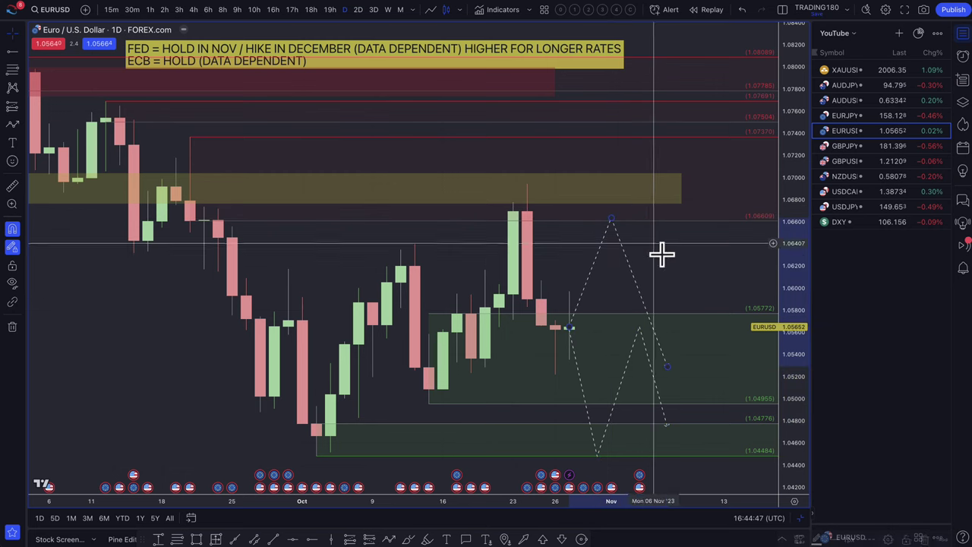
scroll(660, 256, "down", 3)
scroll(600, 338, "up", 3)
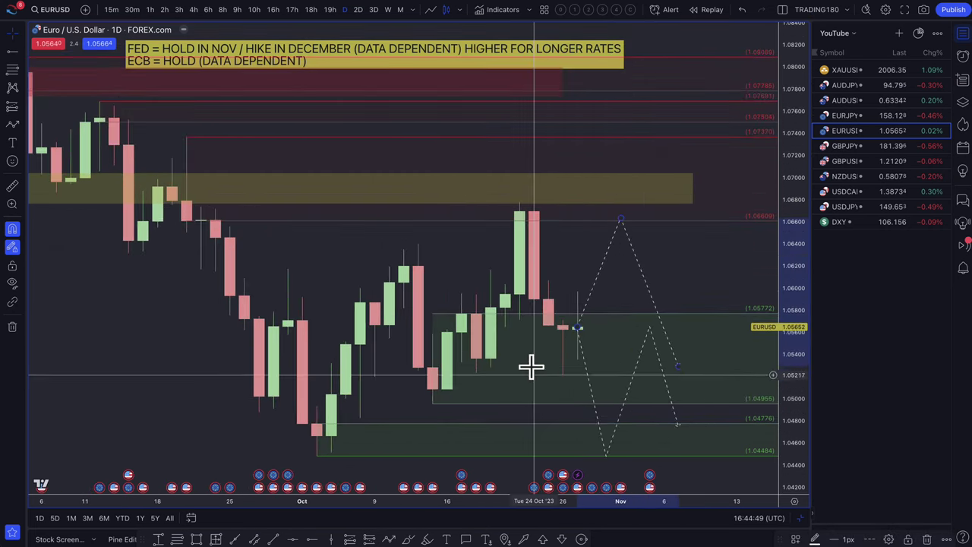
left_click(606, 453)
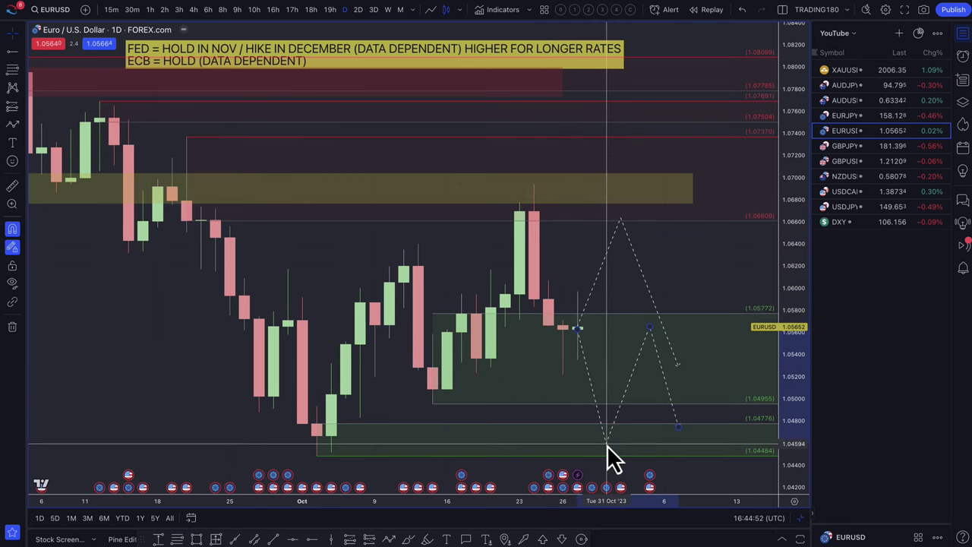
On the EURJPY chart, reposition the upper dashed path to run from 27 October's close up to about 160.1 on 1 November
left_click(844, 116)
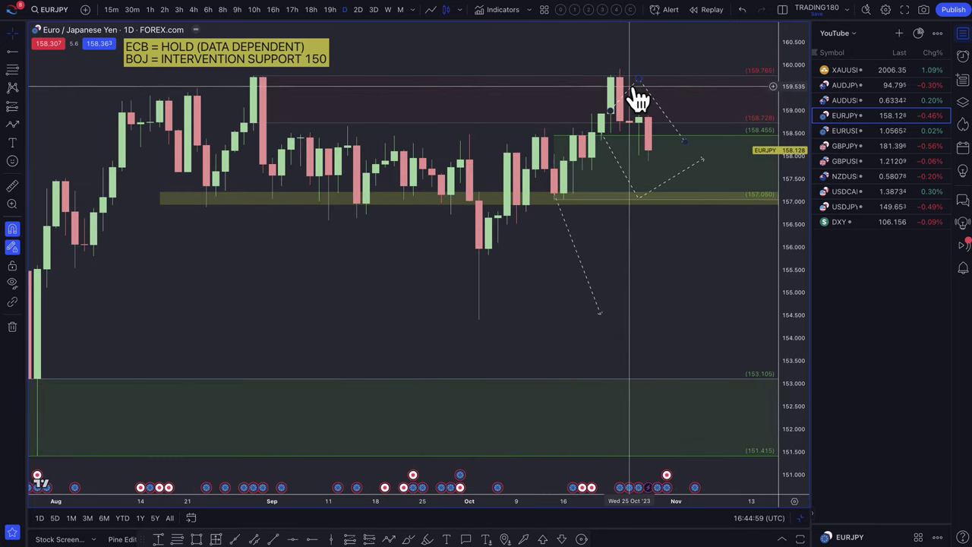
left_click(623, 87)
mouse_move(624, 87)
left_mouse_down()
mouse_move(590, 107)
mouse_move(608, 120)
mouse_move(624, 67)
mouse_move(630, 80)
mouse_move(621, 71)
left_mouse_up()
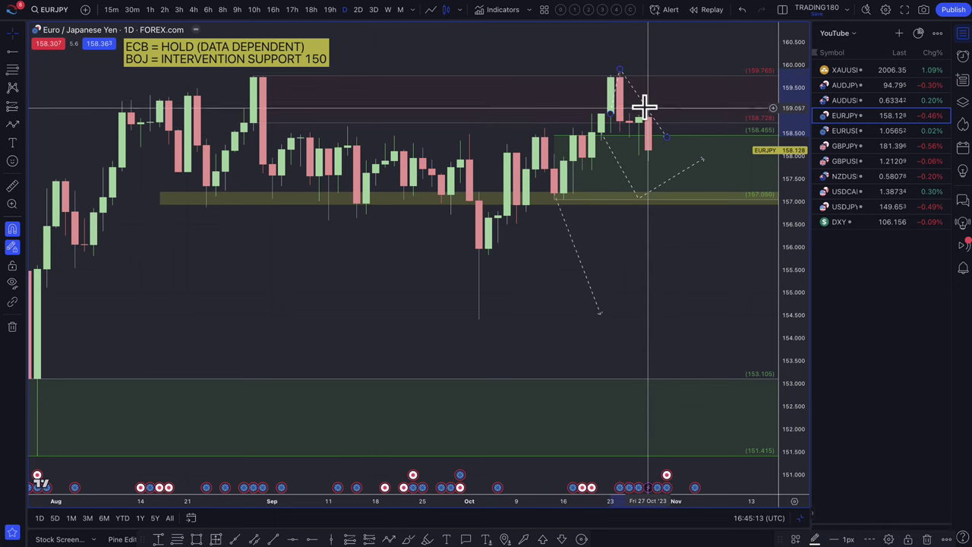
mouse_move(649, 119)
left_mouse_down()
mouse_move(696, 119)
mouse_move(659, 73)
mouse_move(675, 60)
left_mouse_up()
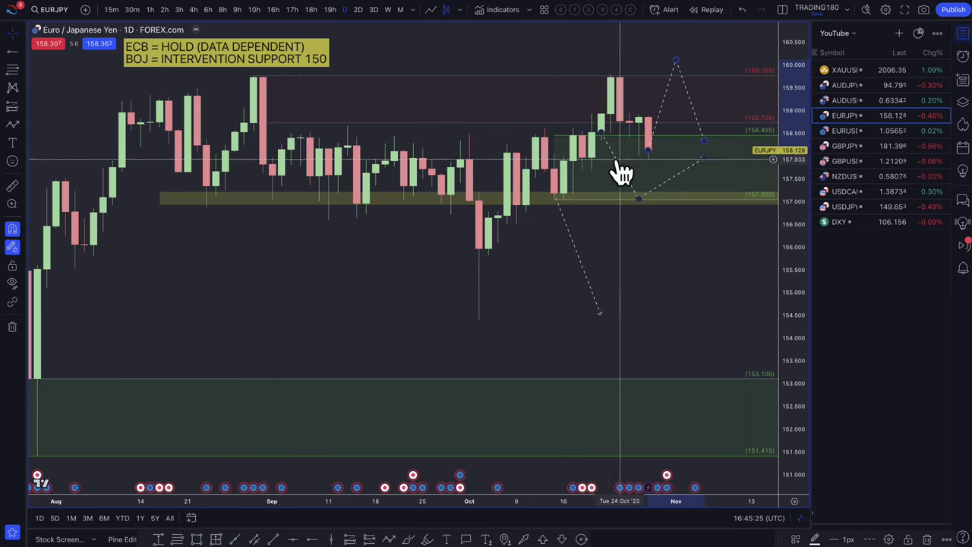
Reposition the lower dashed path from 27 October down to about 156.9 on 2 November and up to about 158.5 on 9 November
mouse_move(618, 173)
left_mouse_down()
mouse_move(662, 181)
mouse_move(685, 217)
mouse_move(669, 193)
left_mouse_up()
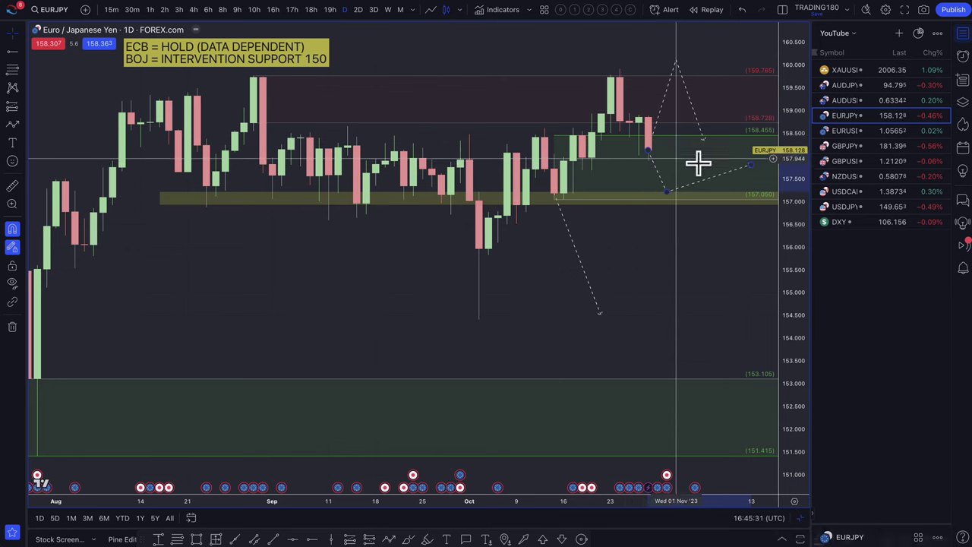
left_click_drag(748, 165, 733, 135)
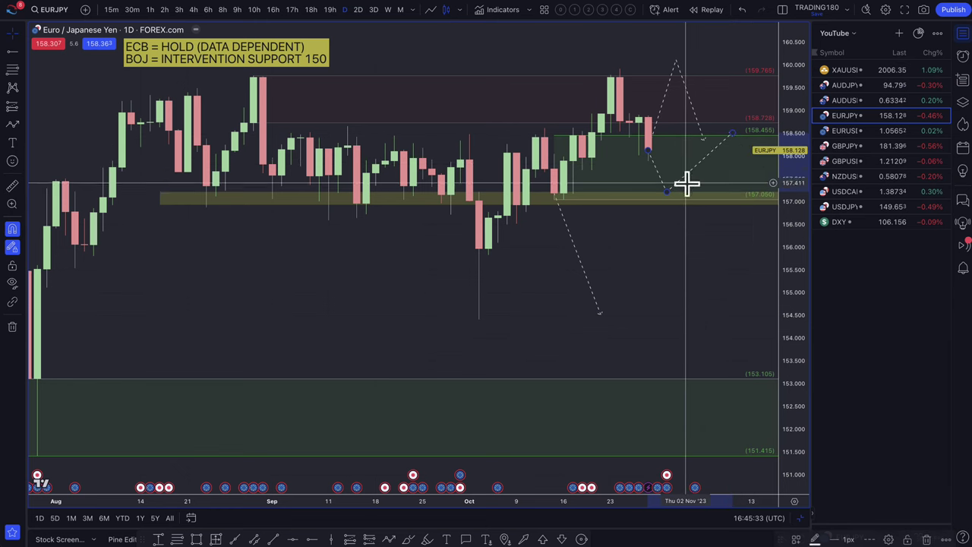
left_click_drag(668, 193, 686, 207)
scroll(683, 204, "up", 3)
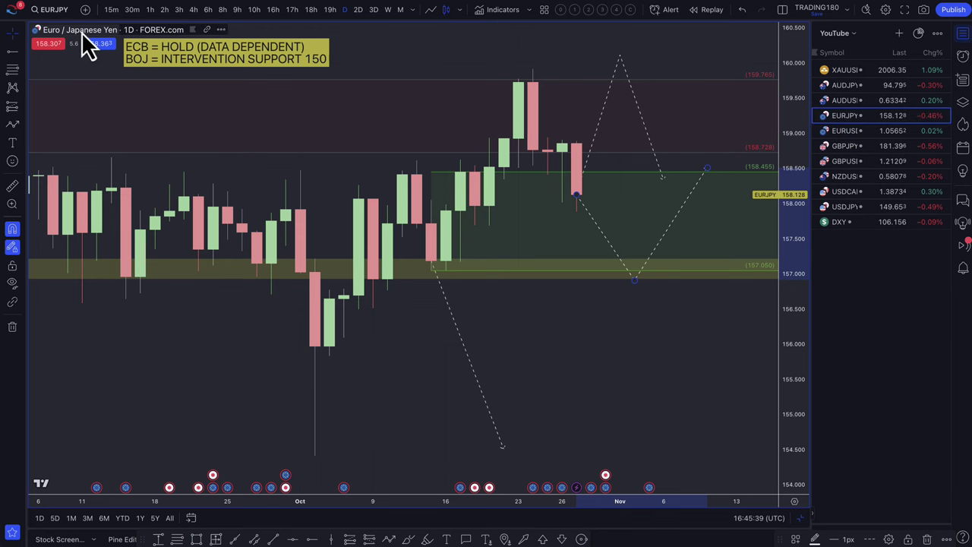
Open the AUDUSD chart and delete the old dashed projection path near the late-October candles
left_click(845, 100)
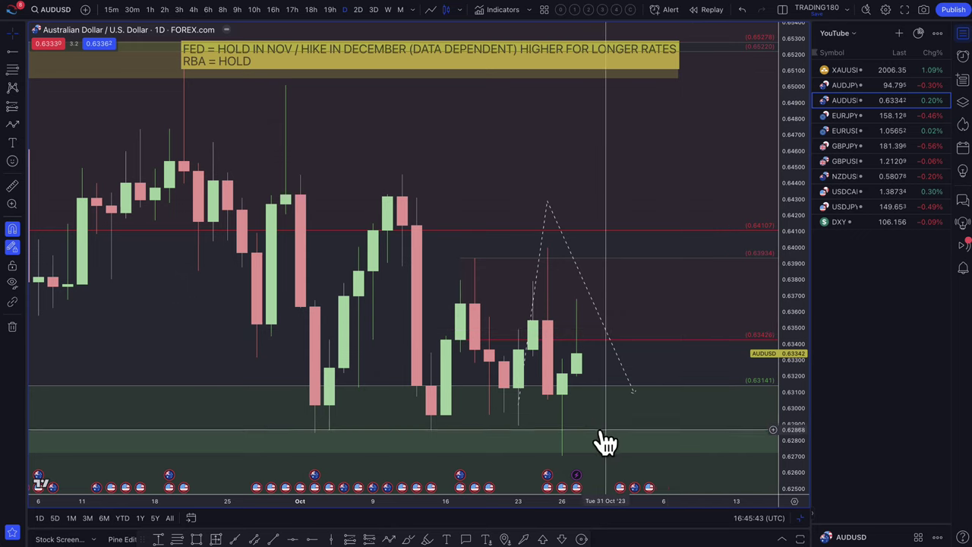
scroll(612, 445, "down", 3)
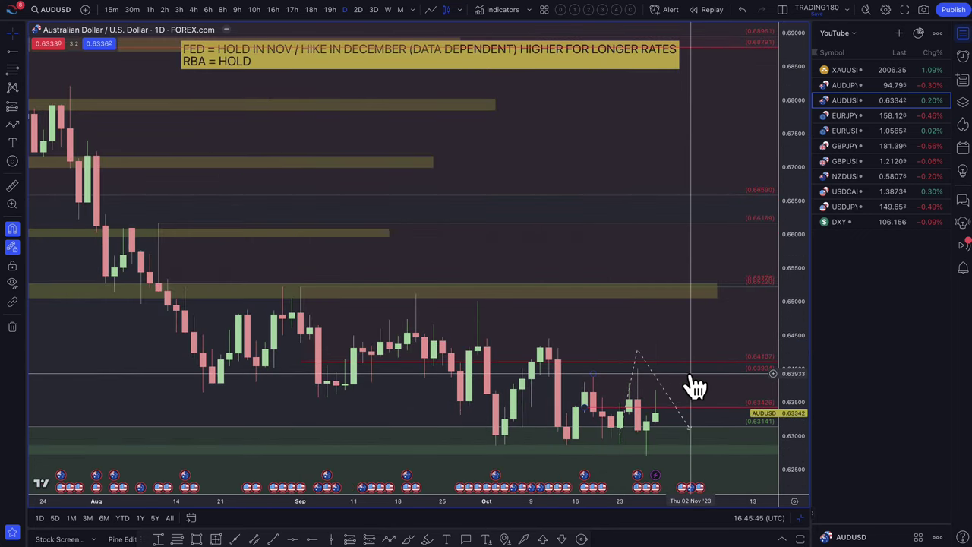
left_click(657, 385)
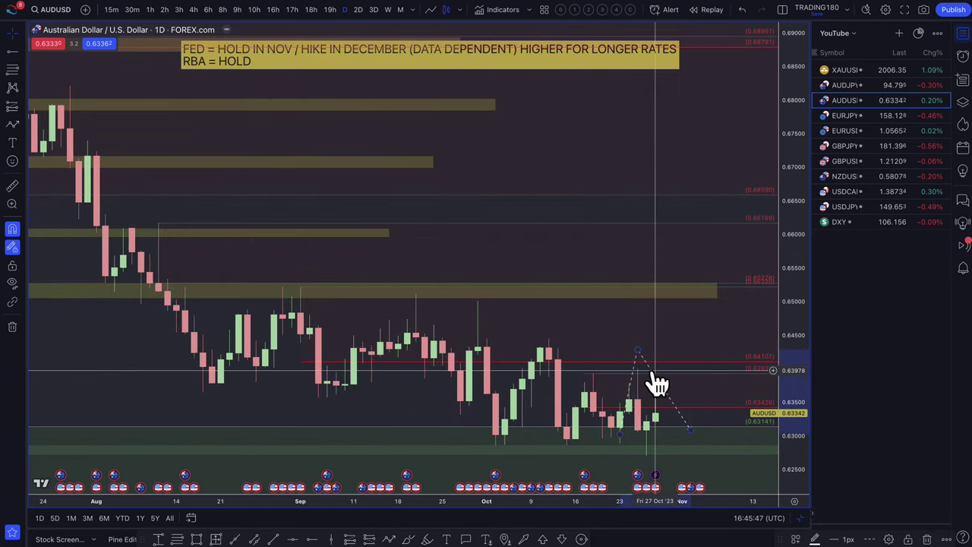
key("Delete")
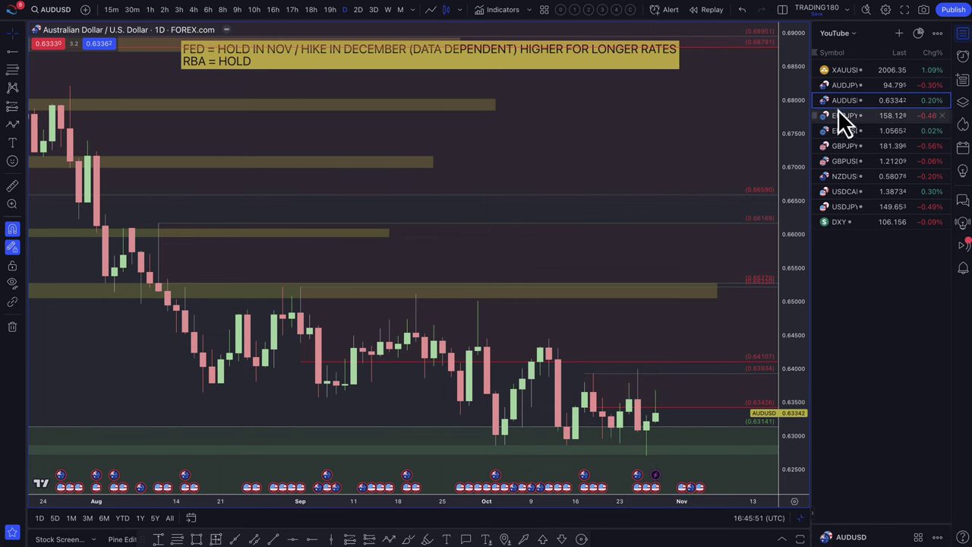
Place a dashed horizontal ray from the 3 October low at 0.62855
scroll(628, 385, "up", 5)
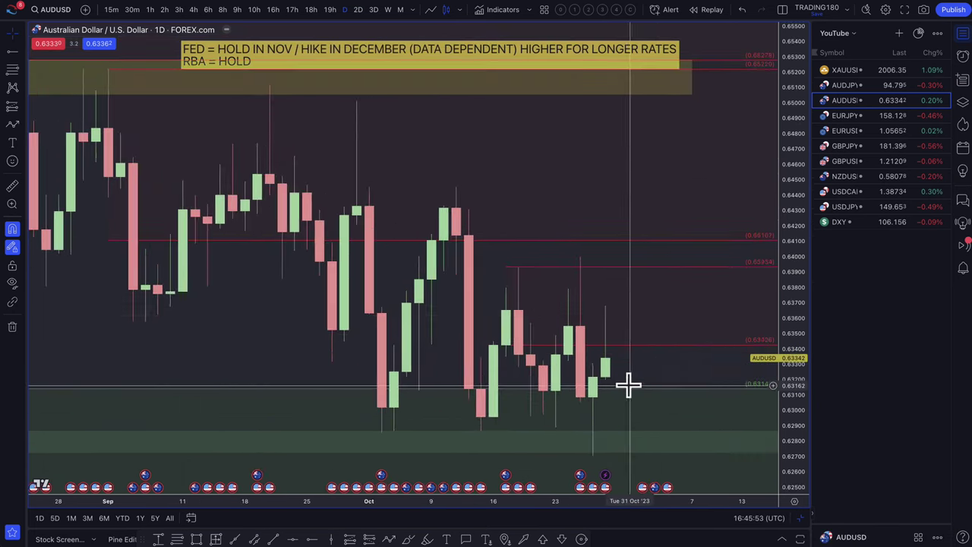
scroll(629, 373, "down", 2)
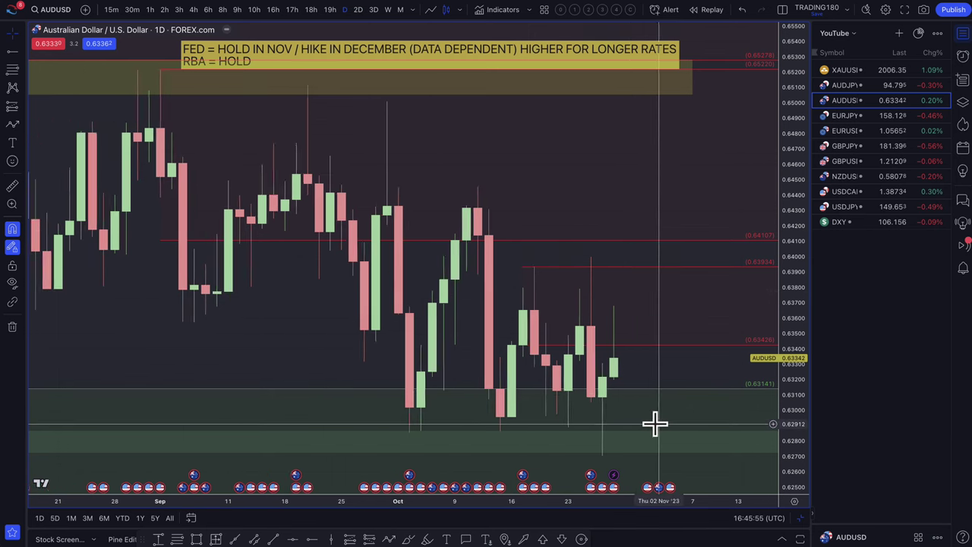
scroll(654, 424, "down", 3)
scroll(560, 454, "up", 3)
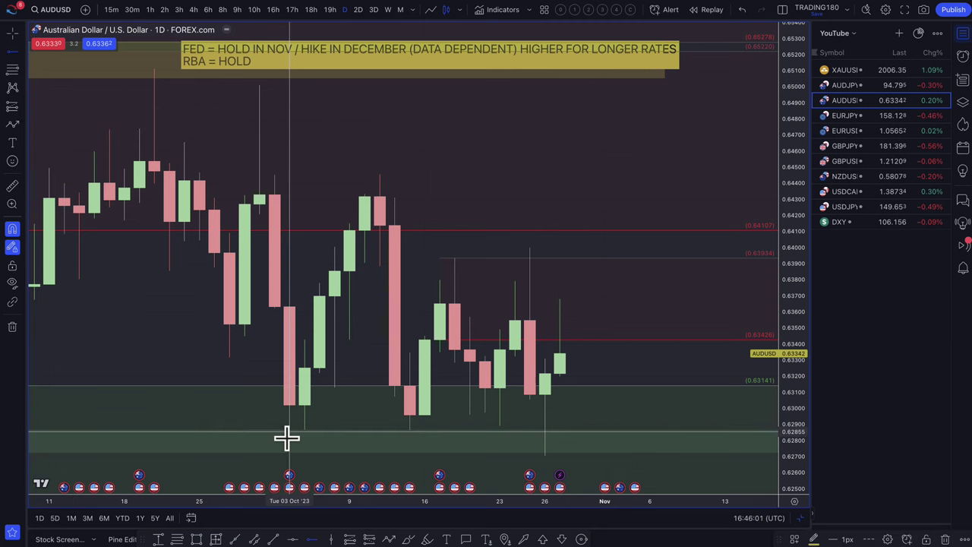
left_click(287, 438)
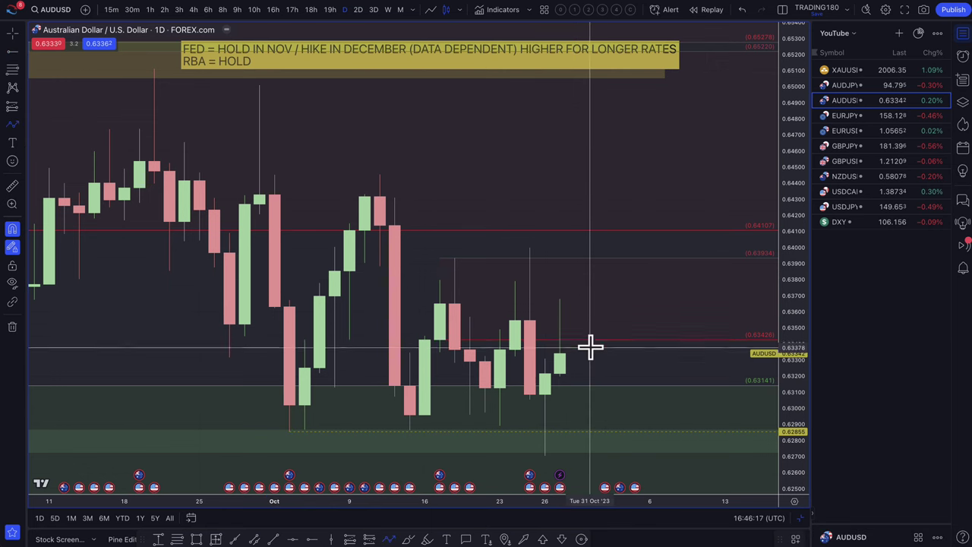
Draw a dashed path from 30 October at about 0.6348 up to about 0.6418 on 1 November and down to about 0.6329 on 7 November
scroll(600, 343, "down", 3)
scroll(607, 346, "down", 1)
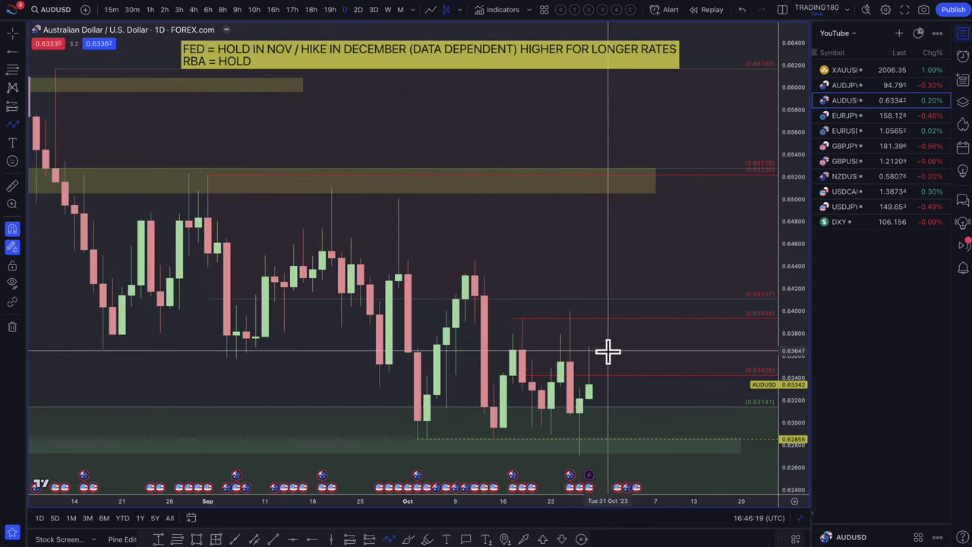
left_click(598, 370)
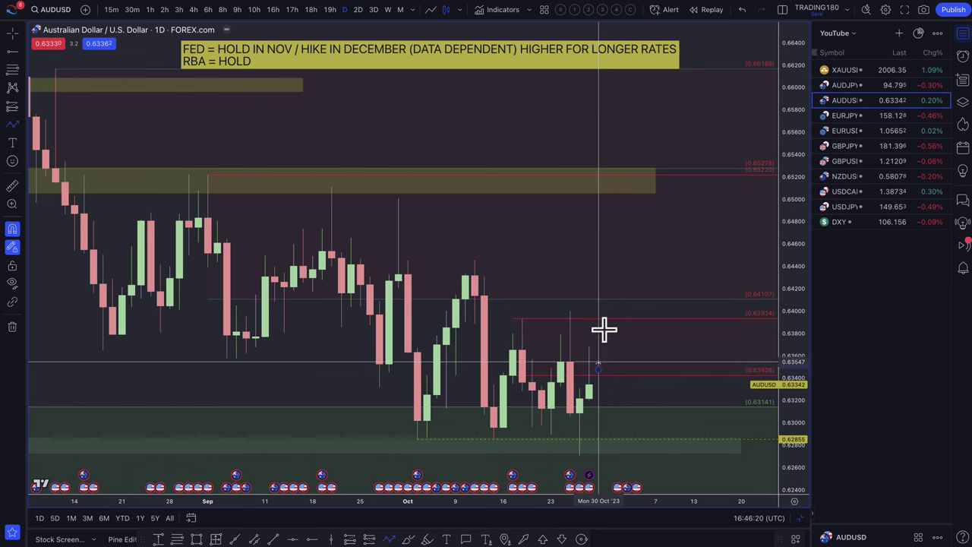
left_click(617, 290)
left_click(655, 390)
scroll(655, 390, "down", 3)
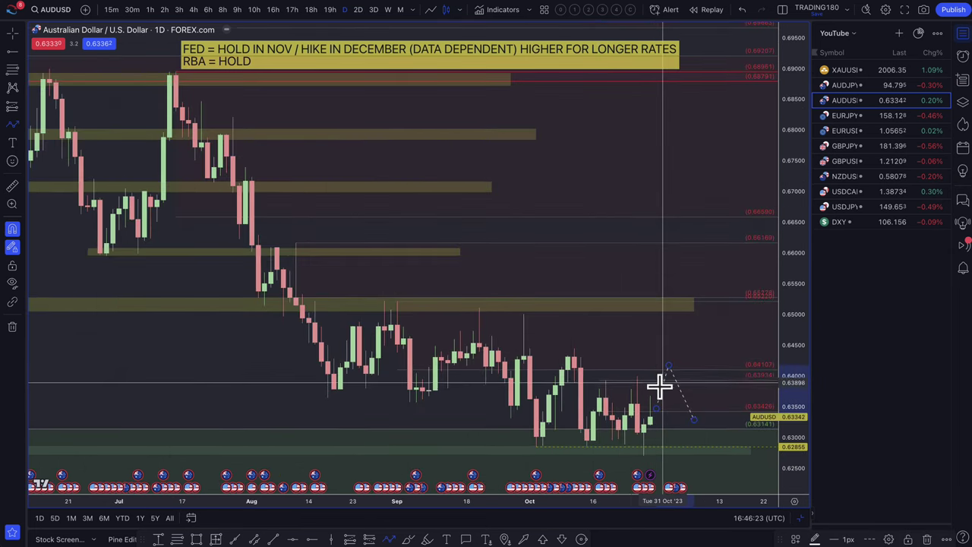
key("Escape")
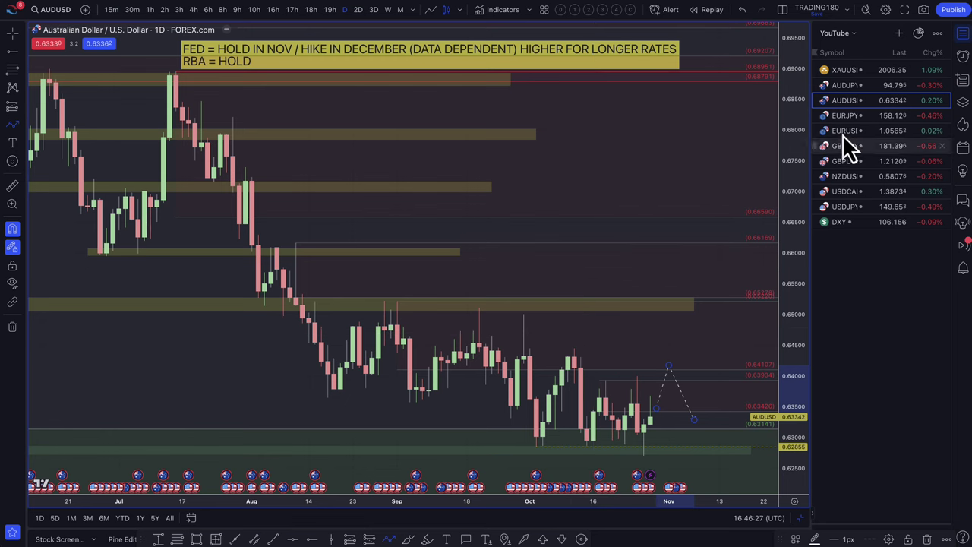
Open the AUDJPY chart and delete both segments of the old dashed projection
left_click(855, 88)
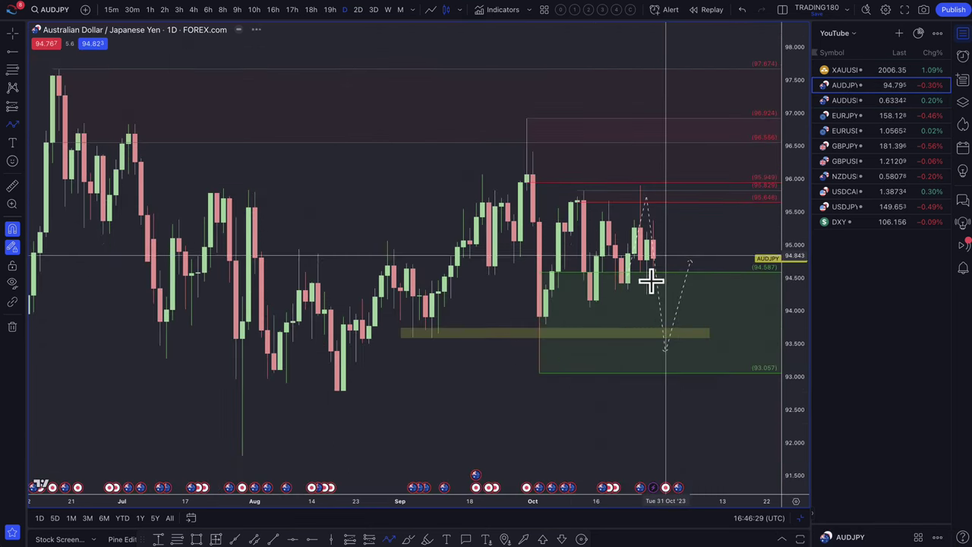
scroll(688, 346, "up", 2)
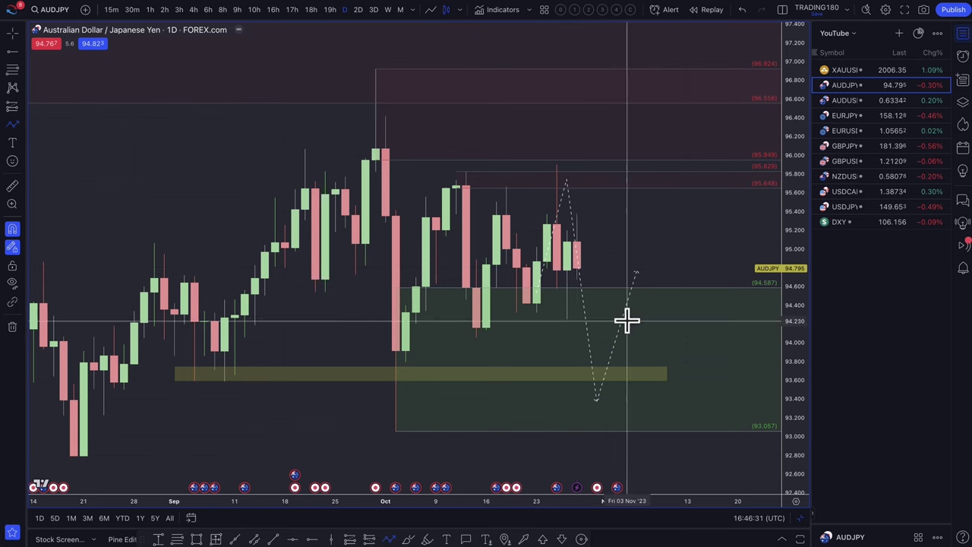
left_click(591, 328)
key("Delete")
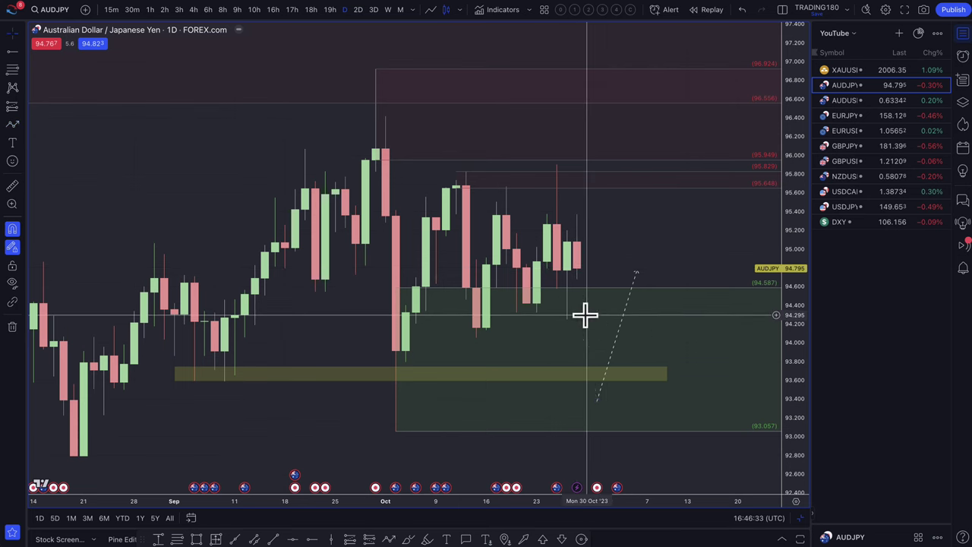
left_click(624, 313)
key("Delete")
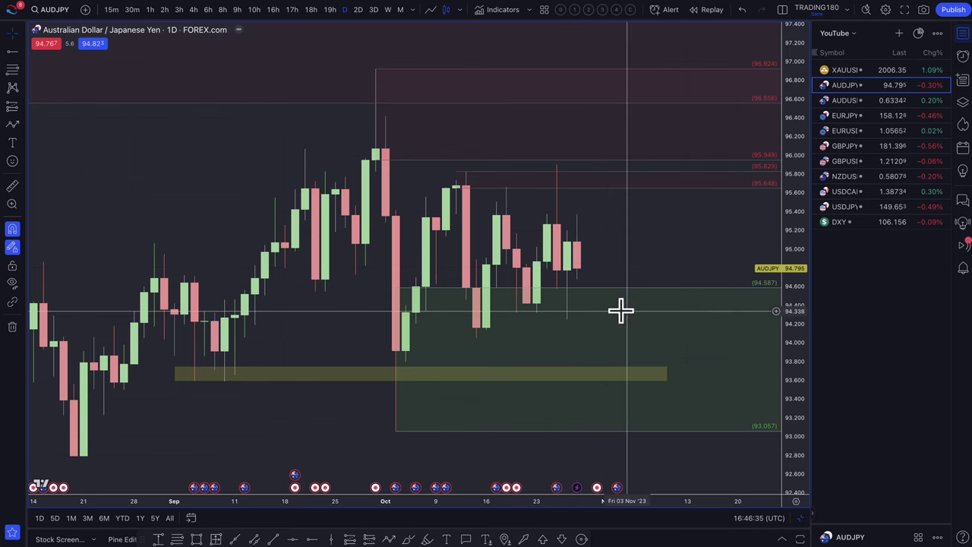
left_click(12, 126)
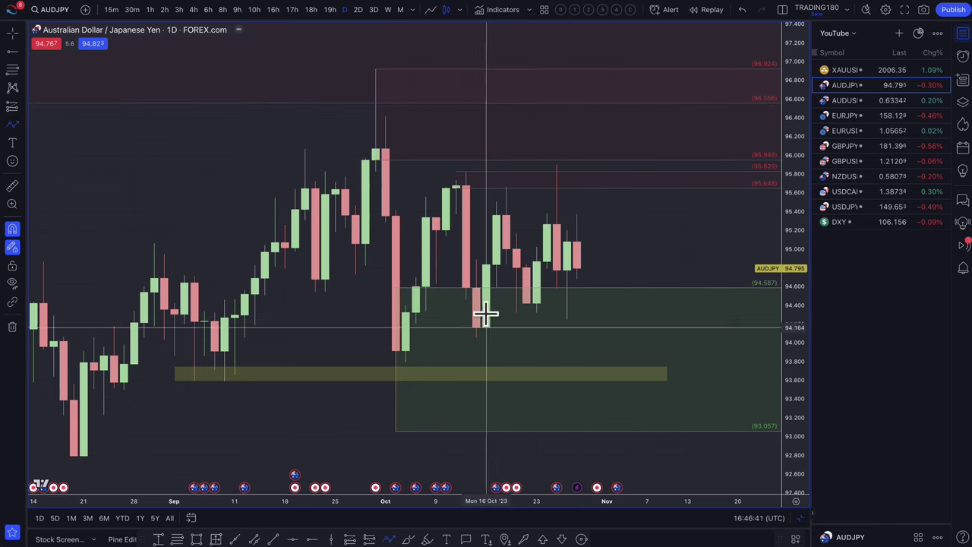
left_click(626, 171)
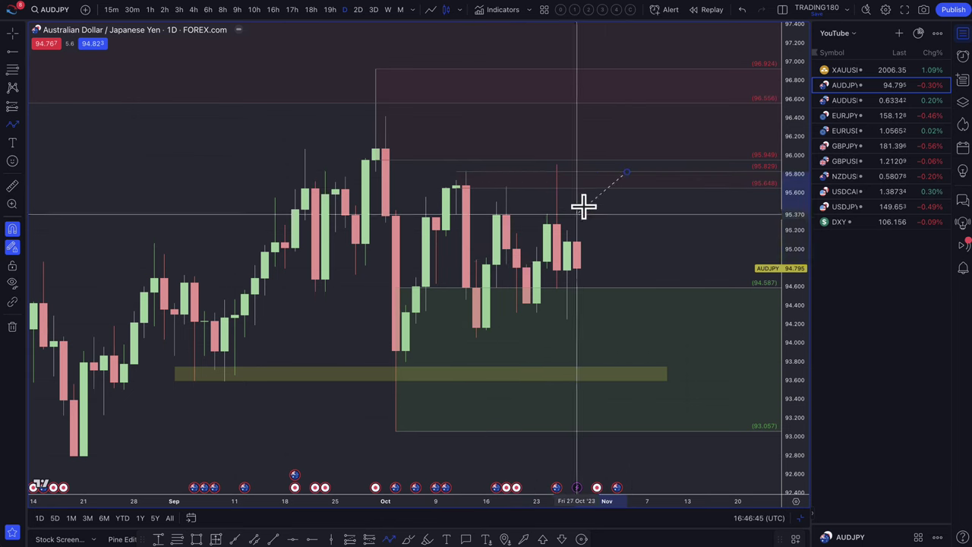
key("Escape")
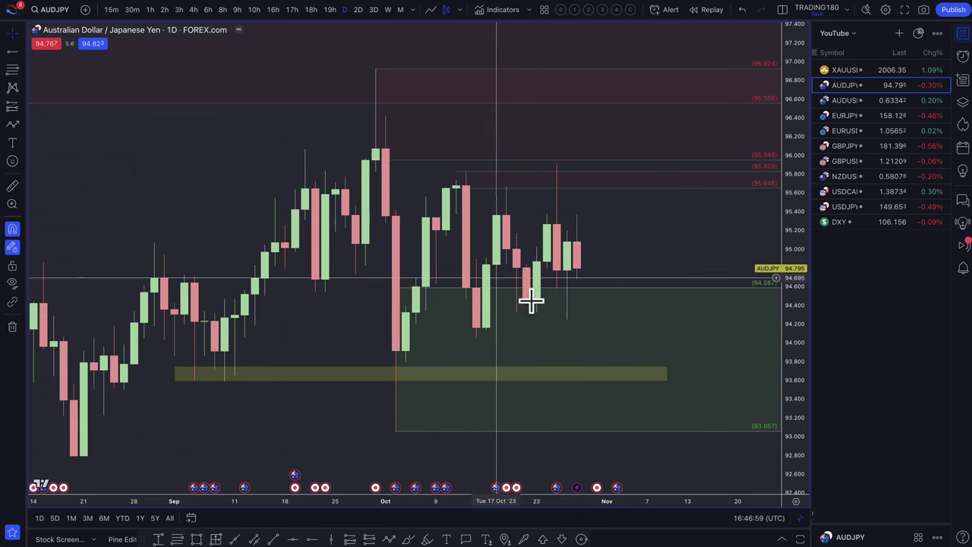
Try a dashed path from 27 October at about 94.80 up to about 96.42 on 13 November, and delete it
left_click(12, 126)
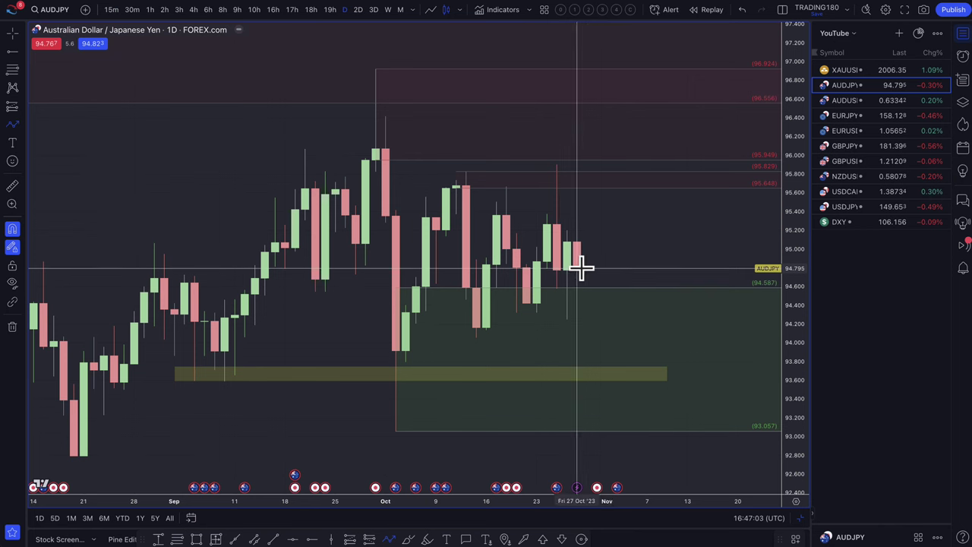
left_click(601, 254)
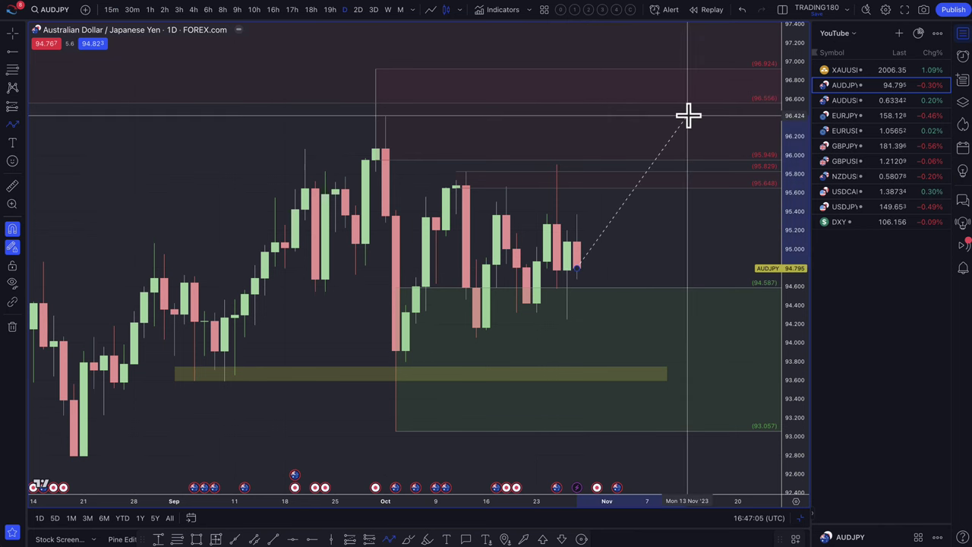
left_click(688, 115)
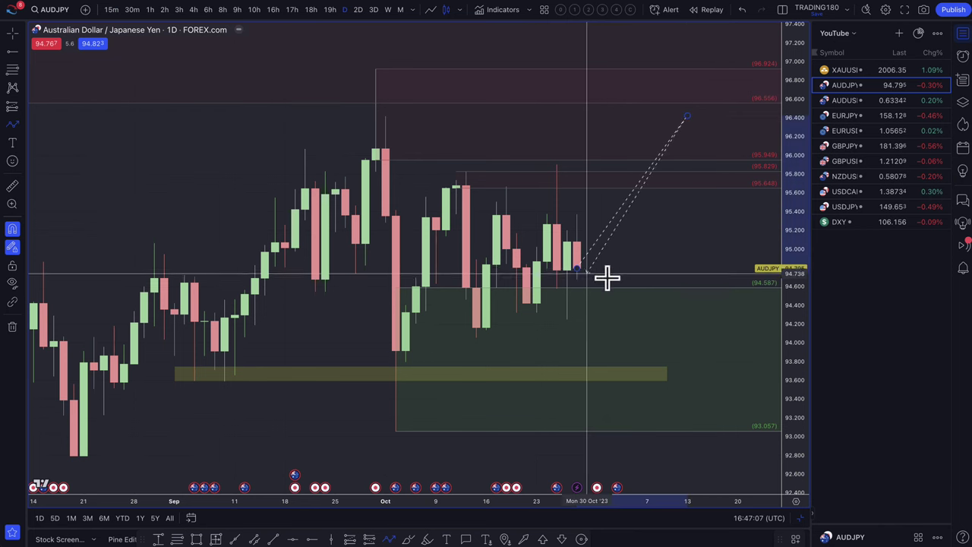
key("Escape")
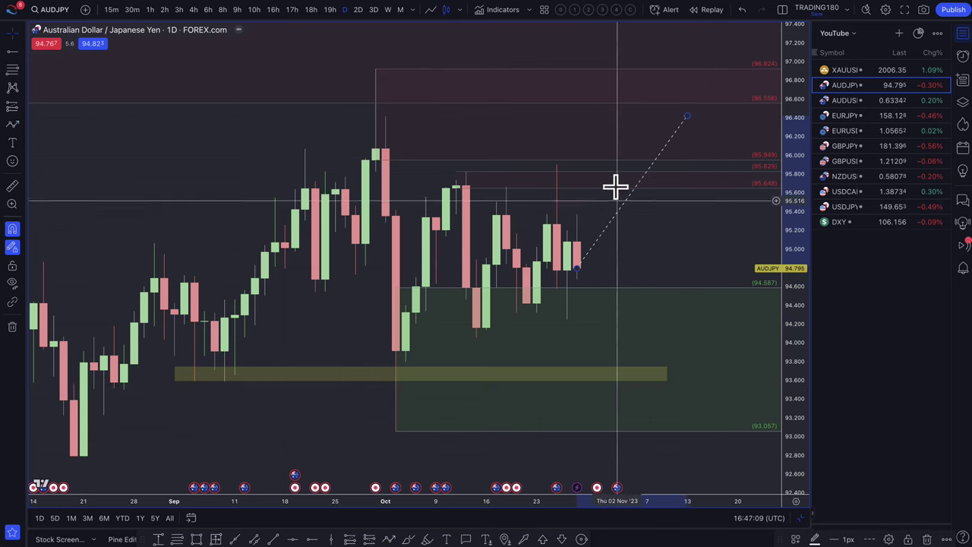
key("Delete")
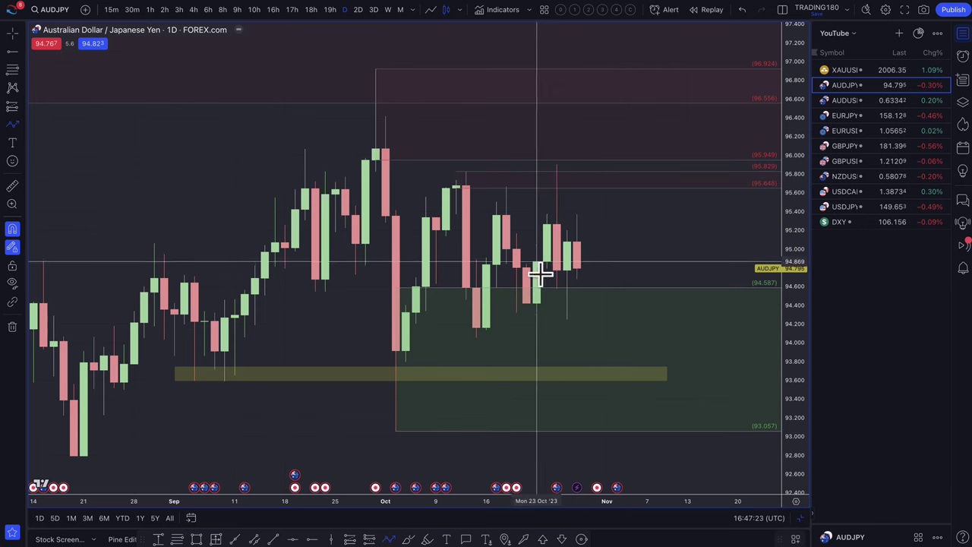
Draw a dashed path from 27 October at about 94.80 down to about 93.65 on 1 November and up to about 94.60 on 9 November
left_click(577, 268)
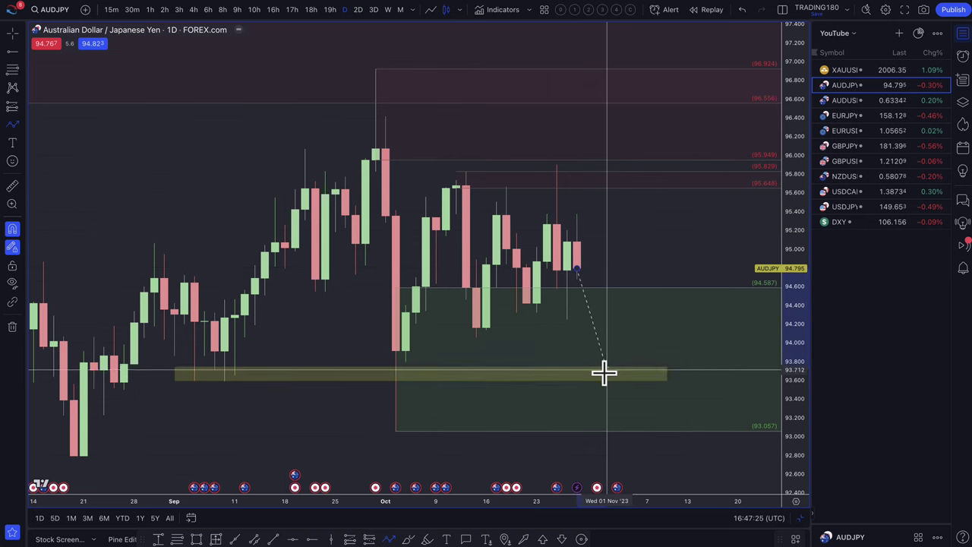
left_click(606, 374)
left_click(667, 283)
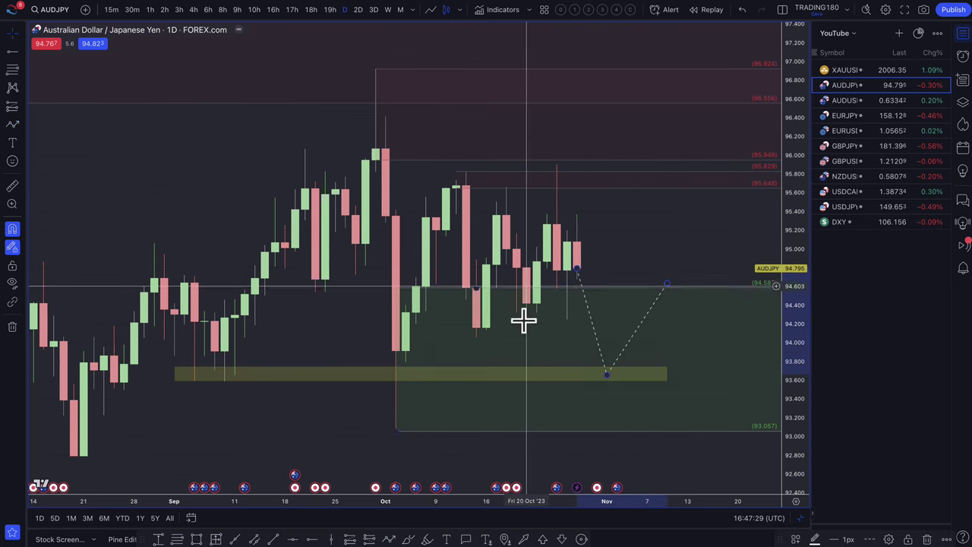
scroll(529, 331, "down", 4)
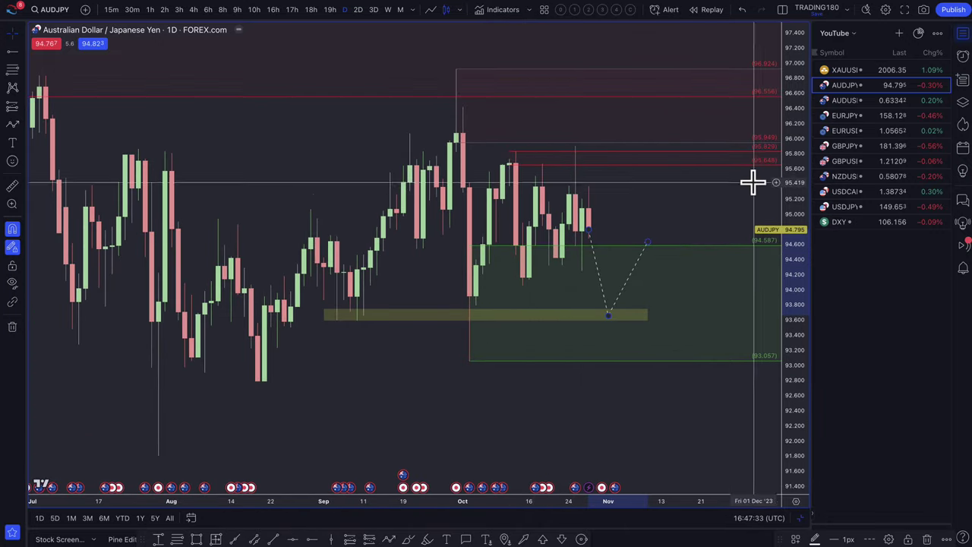
Open the XAUUSD chart, then switch to the Bloomberg article on gold jumping past $2,000 and review its headline
left_click(855, 70)
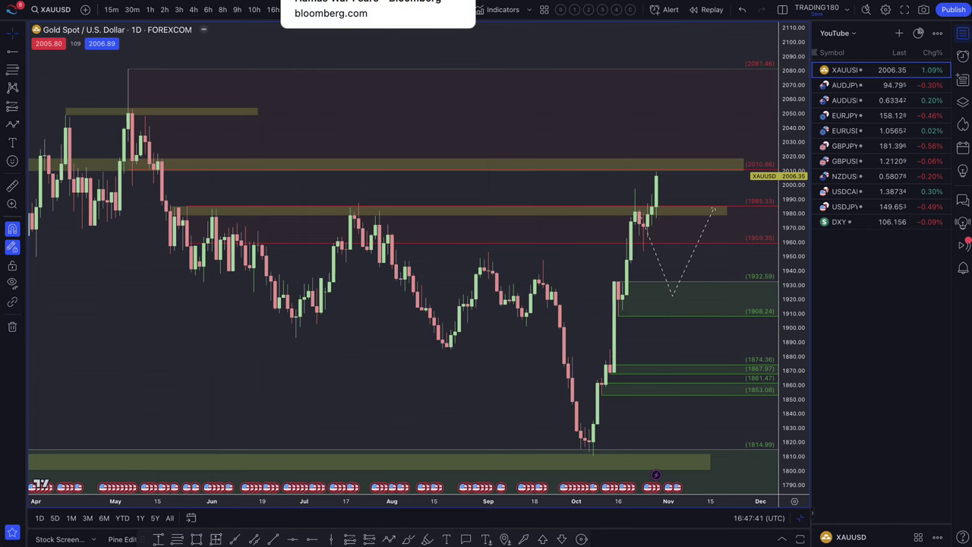
left_click(365, 2)
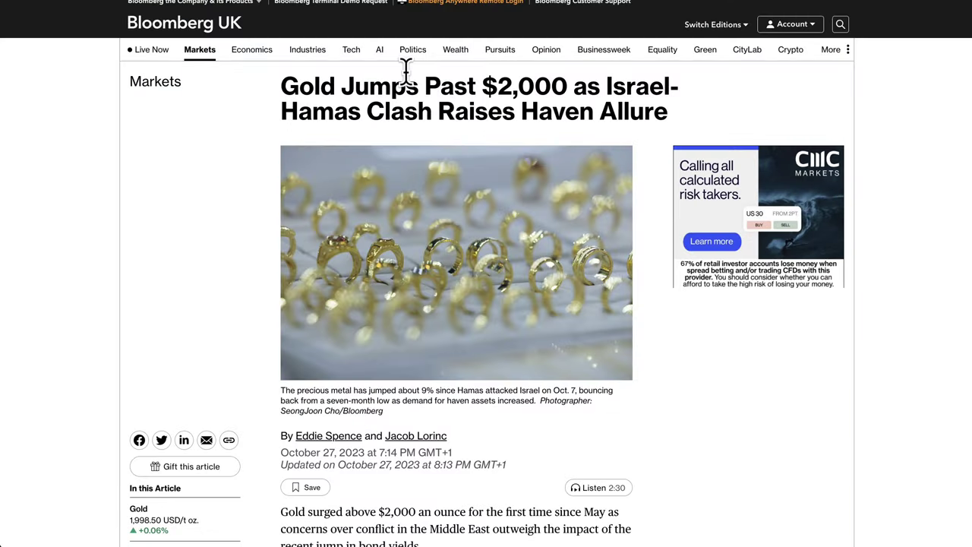
left_click_drag(439, 85, 476, 117)
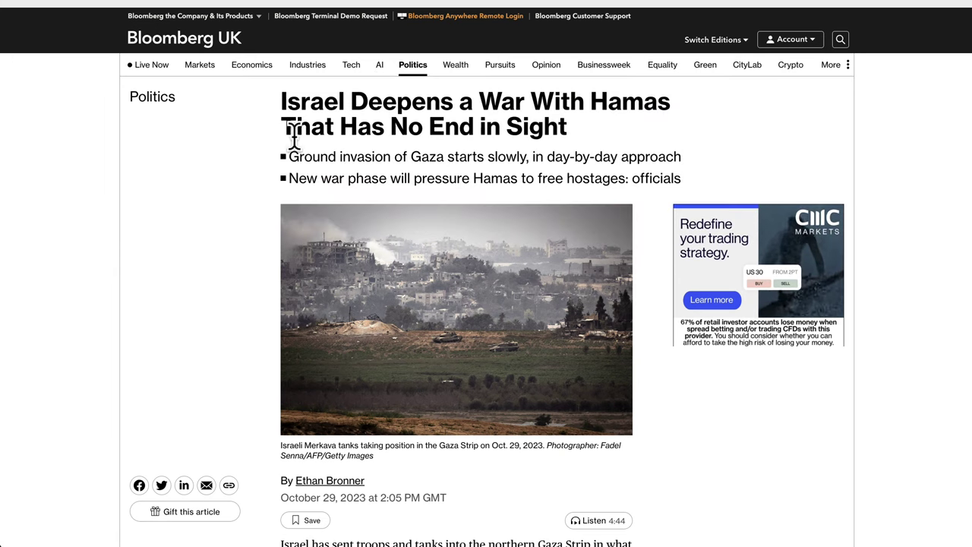
Read the Bloomberg article on Israel deepening its war with Hamas, highlighting the headline and the two summary points
left_click_drag(284, 106, 552, 110)
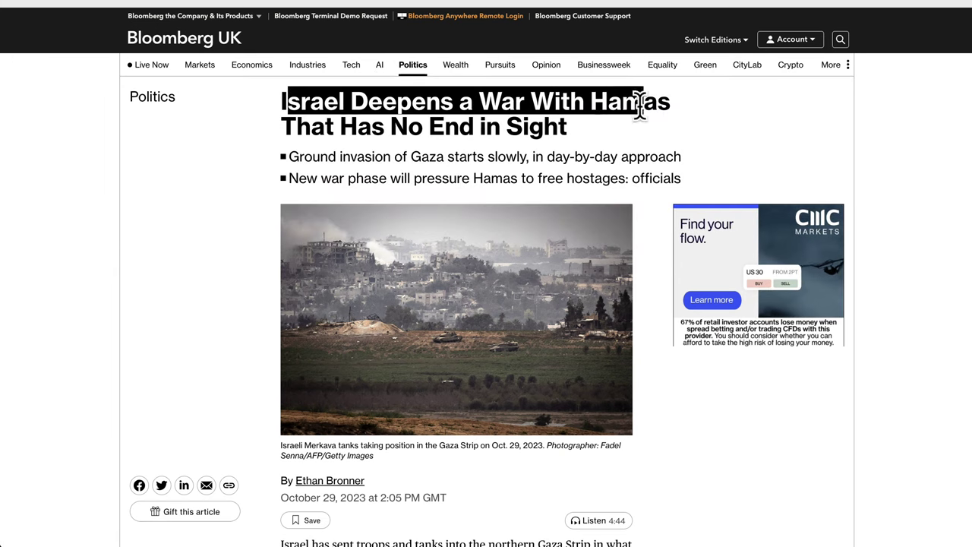
left_click_drag(640, 107, 572, 129)
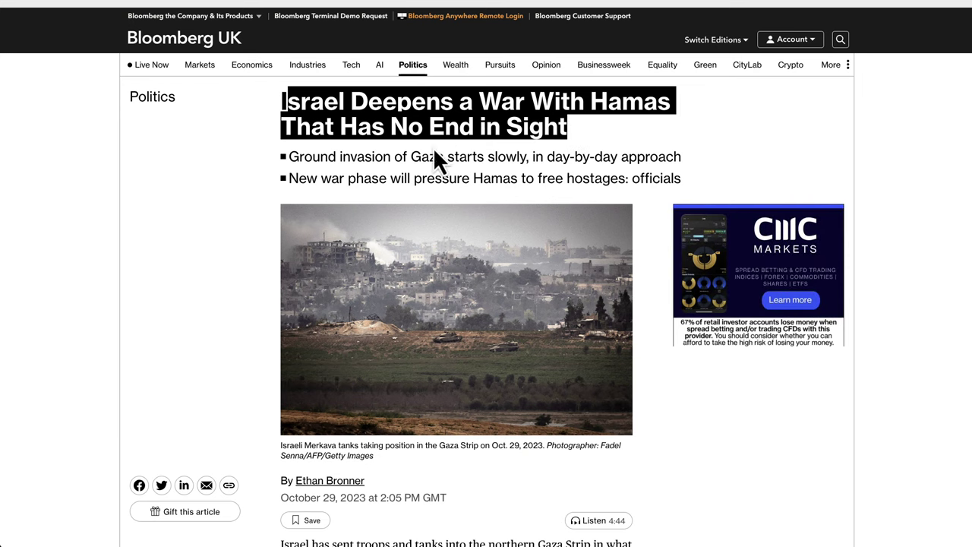
left_click_drag(375, 157, 470, 160)
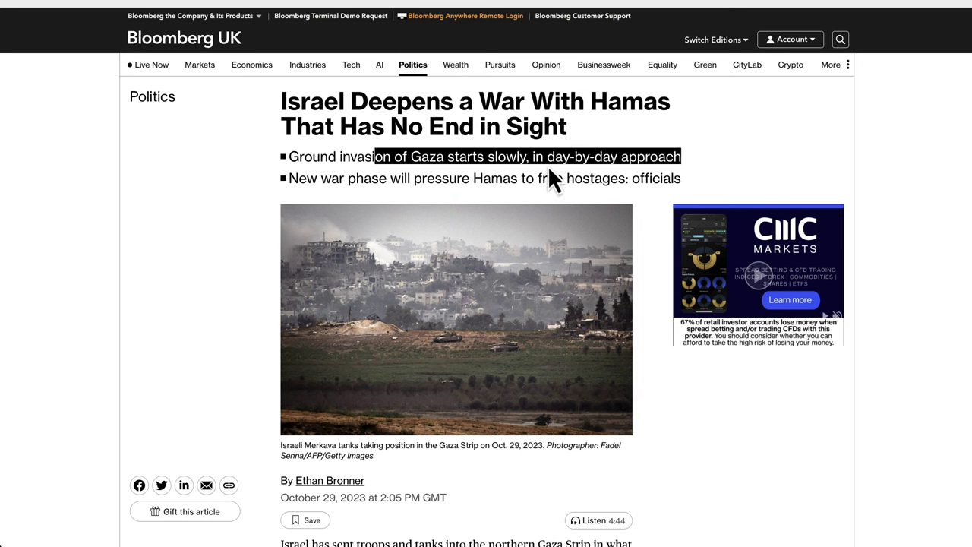
left_click_drag(558, 183, 372, 186)
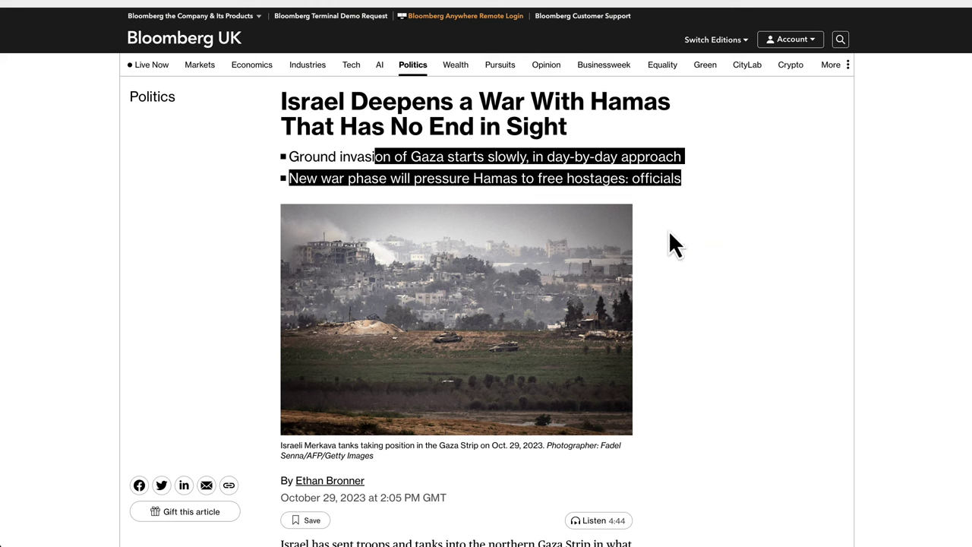
scroll(654, 306, "down", 3)
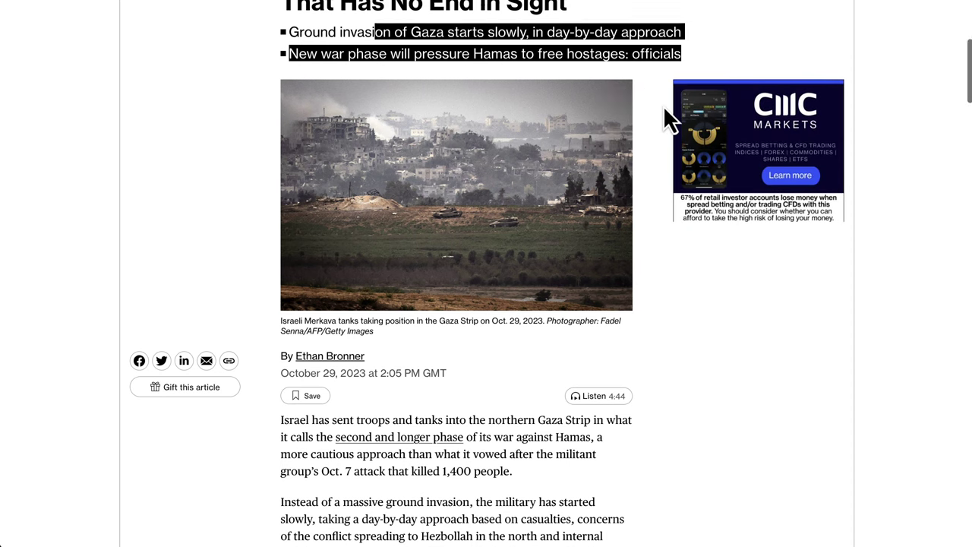
scroll(662, 106, "up", 2)
Return to the XAUUSD chart and mark a zone from 1972.86 to 1953.70 starting at 24 October, using the 2. DEMAND template
left_click(304, 0)
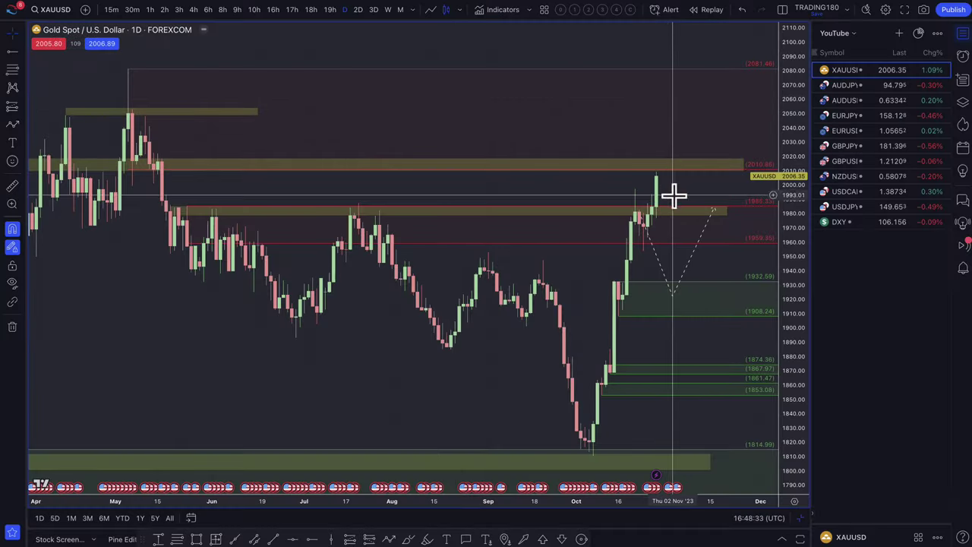
scroll(672, 195, "up", 3)
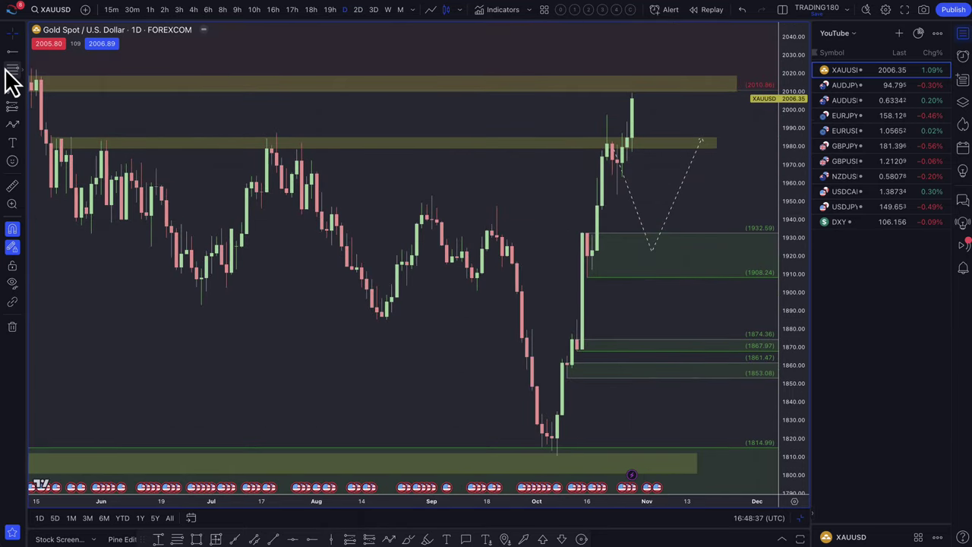
left_click_drag(617, 160, 617, 196)
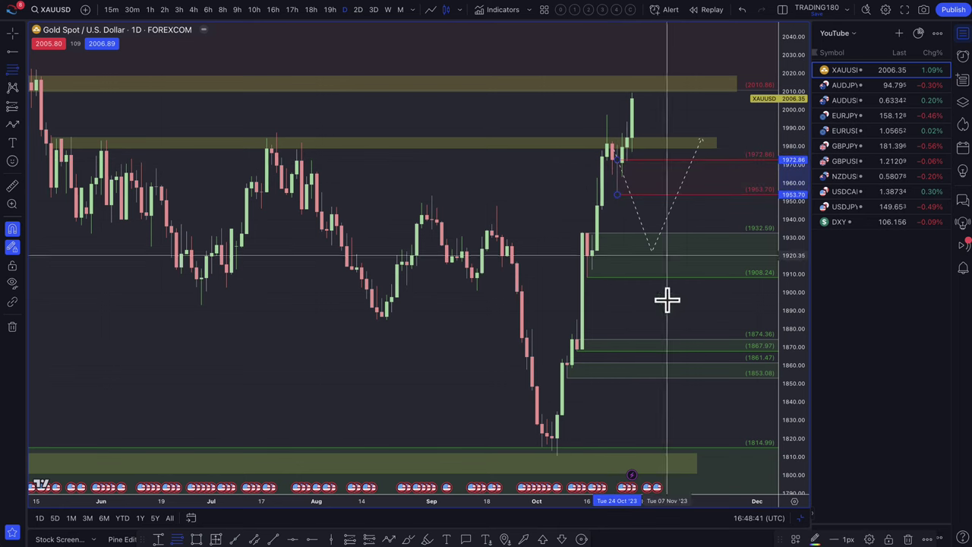
left_click(797, 536)
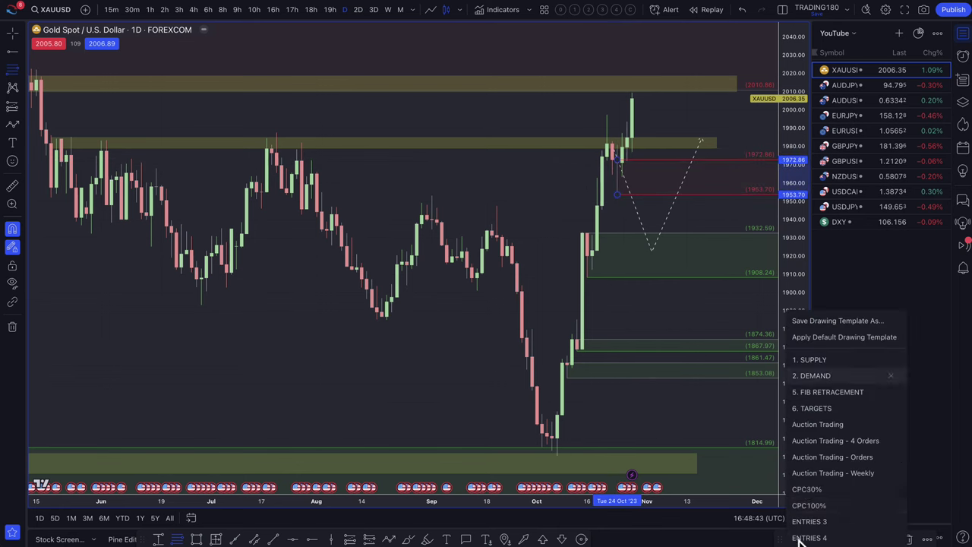
left_click(816, 376)
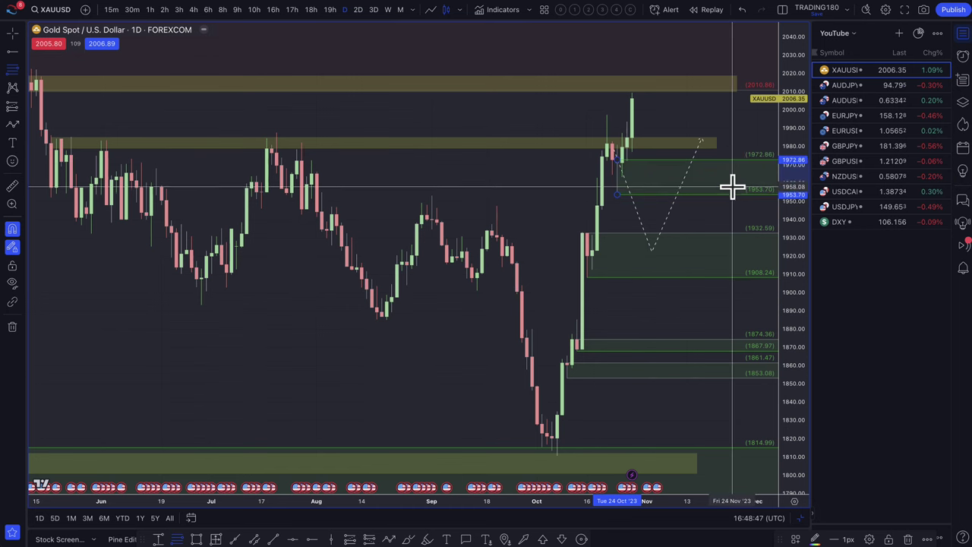
Move the old dashed gold projection to start at the latest candle near 2008, with its low at about 1915 and its end at about 2011
scroll(733, 193, "up", 3)
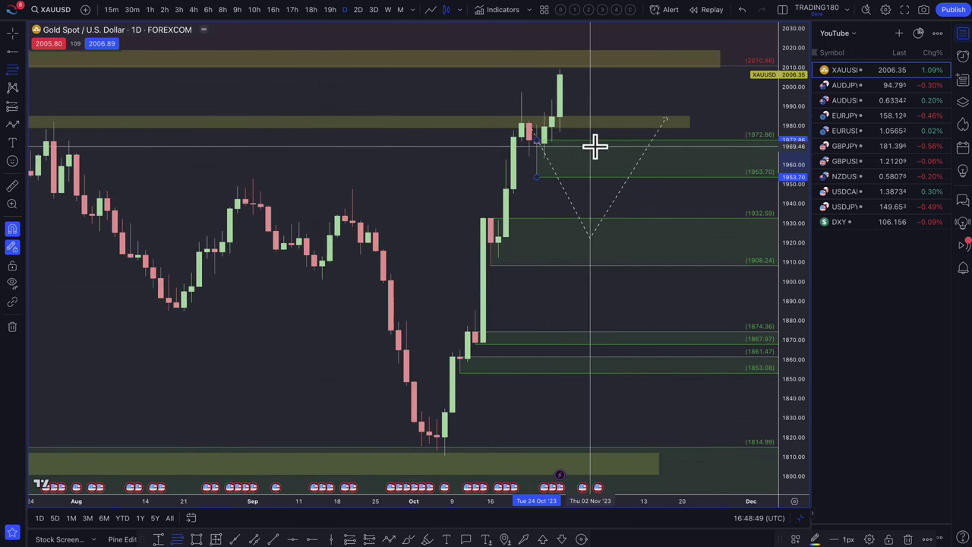
mouse_move(572, 205)
left_mouse_down()
mouse_move(603, 157)
mouse_move(617, 260)
left_mouse_up()
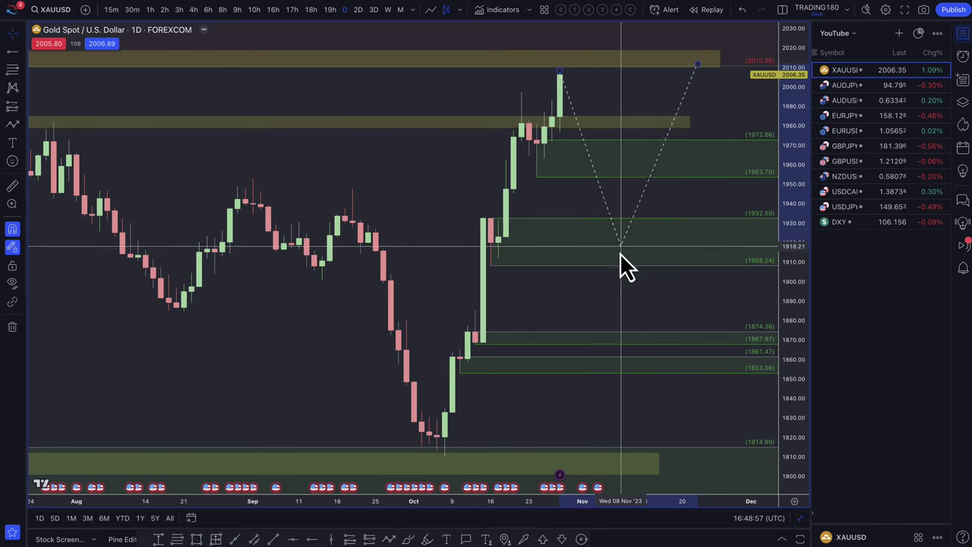
scroll(609, 159, "down", 3)
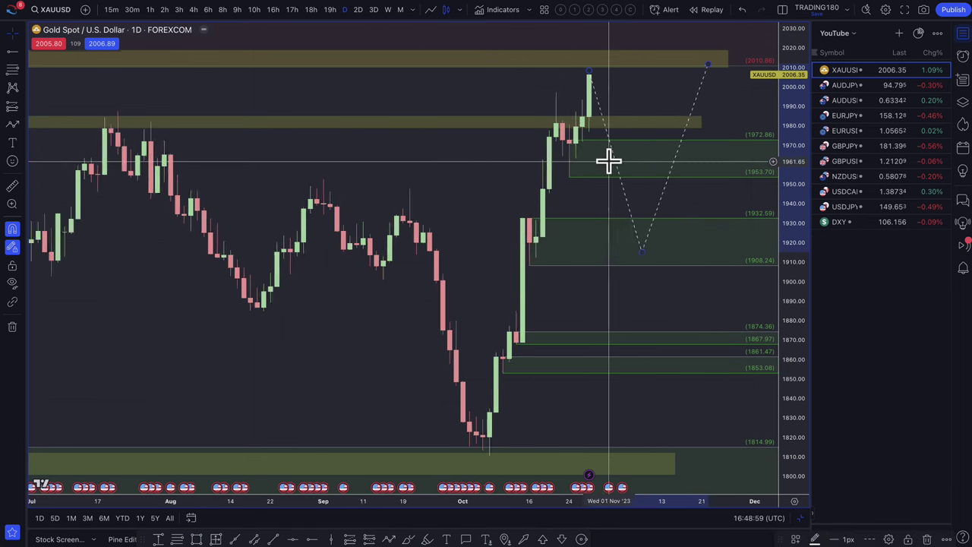
scroll(642, 161, "down", 3)
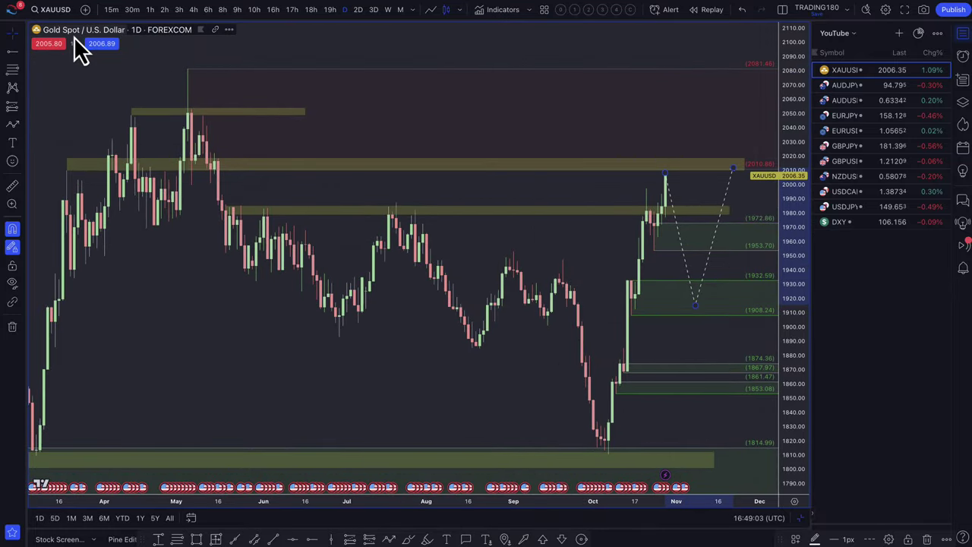
scroll(422, 204, "down", 5)
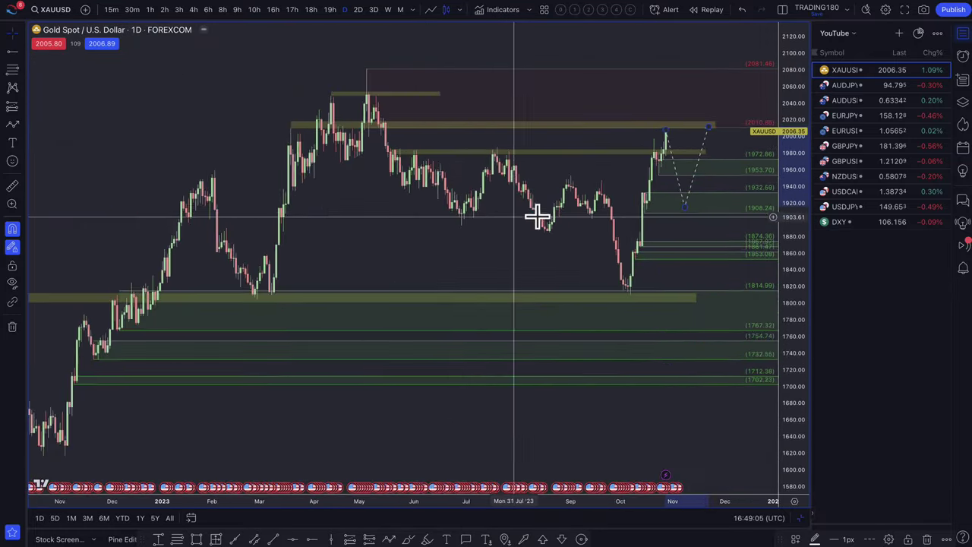
scroll(537, 216, "up", 4)
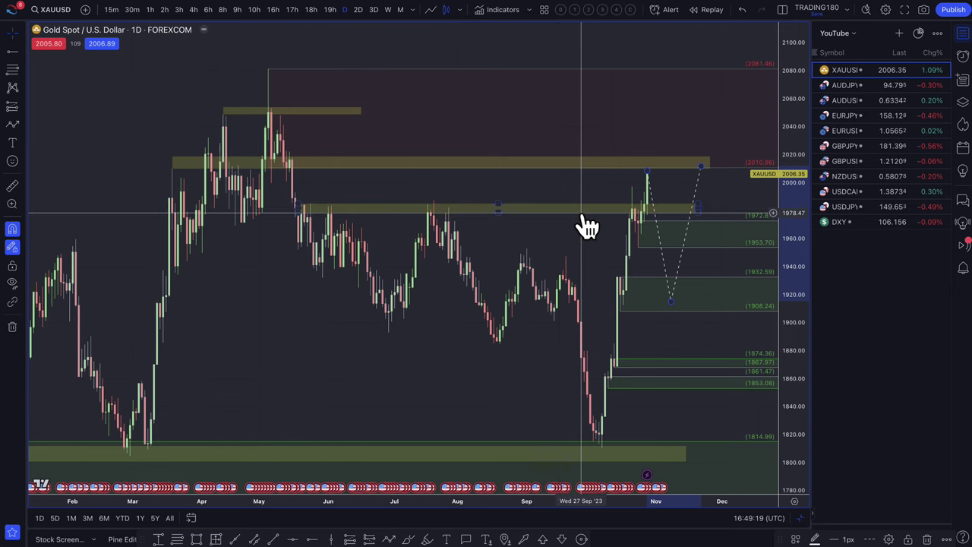
Adjust the gold path's low to about 1916 on 9 November and its end to about 2020 on 27 November
left_click(646, 174)
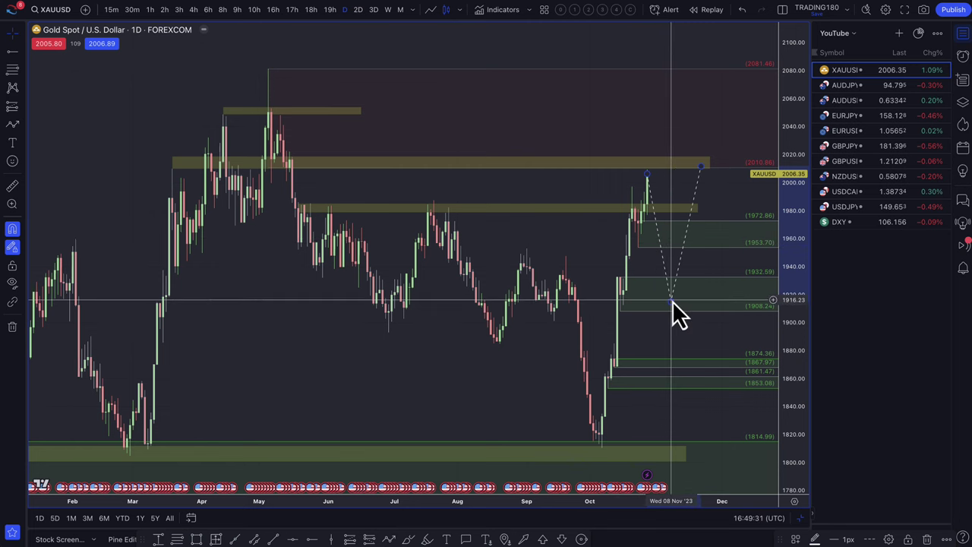
left_click_drag(672, 301, 674, 243)
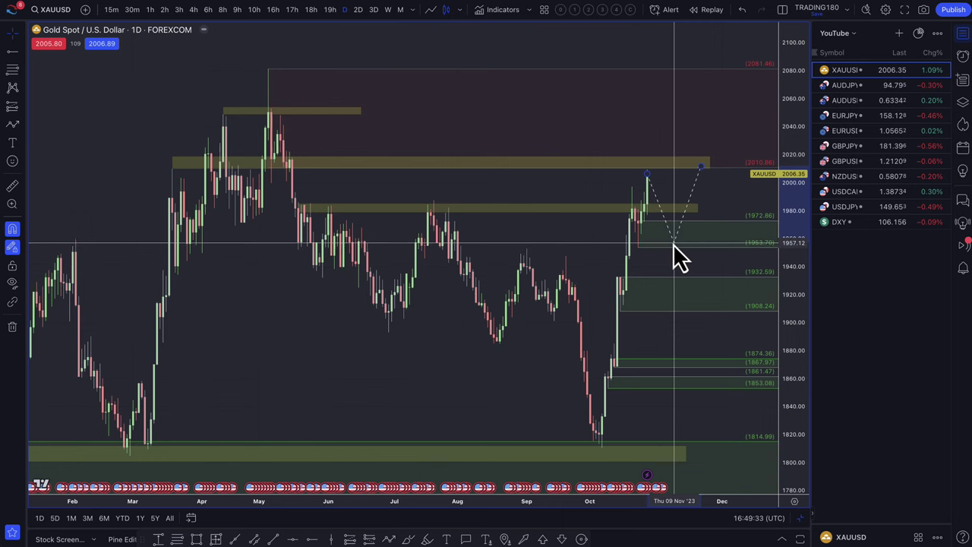
left_click_drag(673, 291, 674, 300)
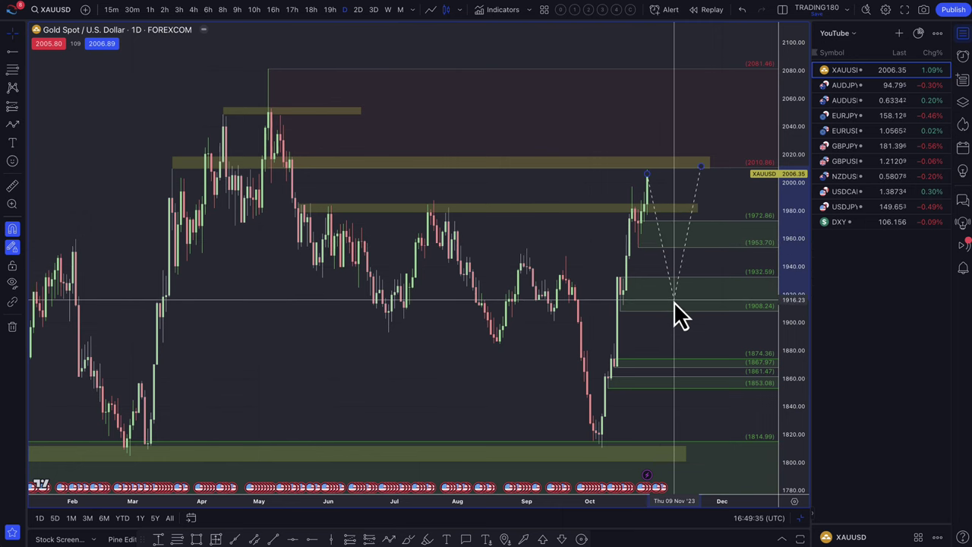
left_click_drag(700, 164, 701, 149)
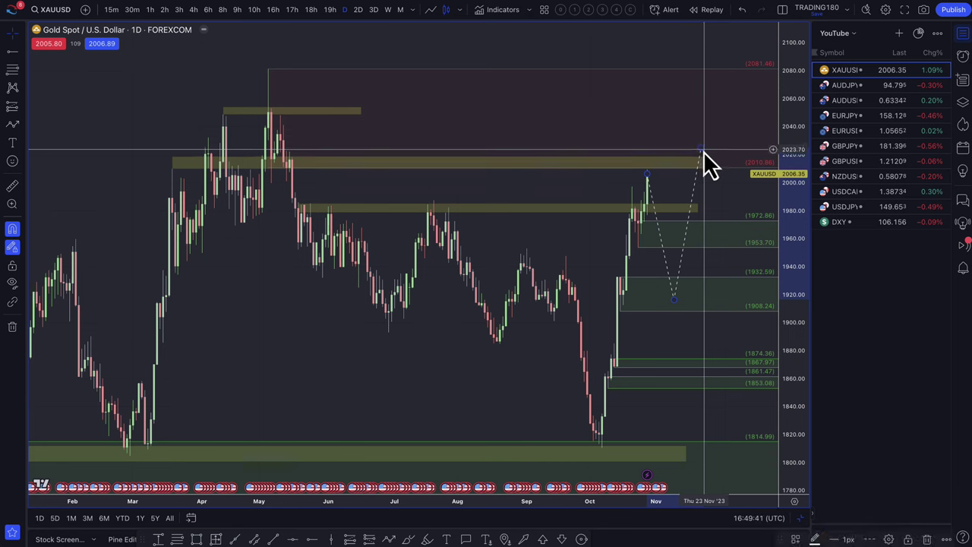
left_click_drag(700, 149, 709, 157)
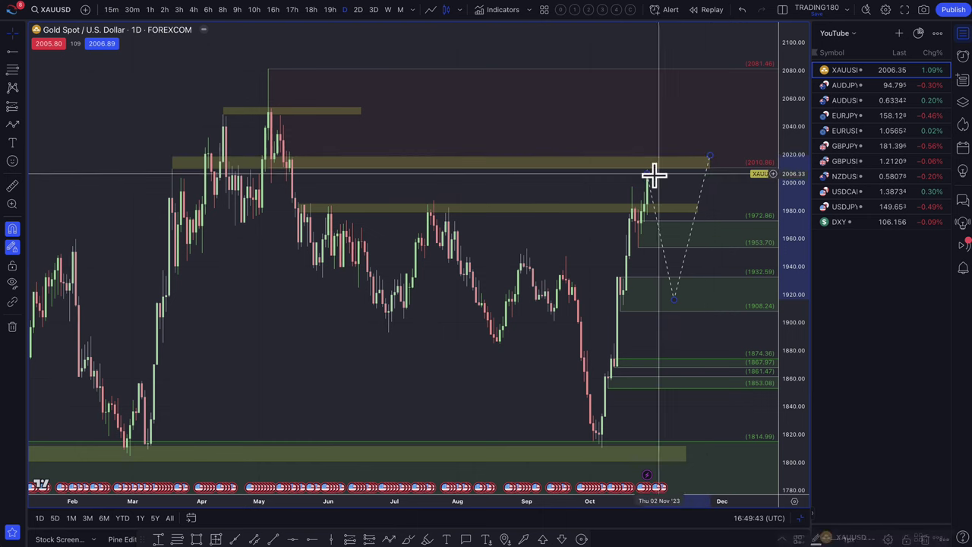